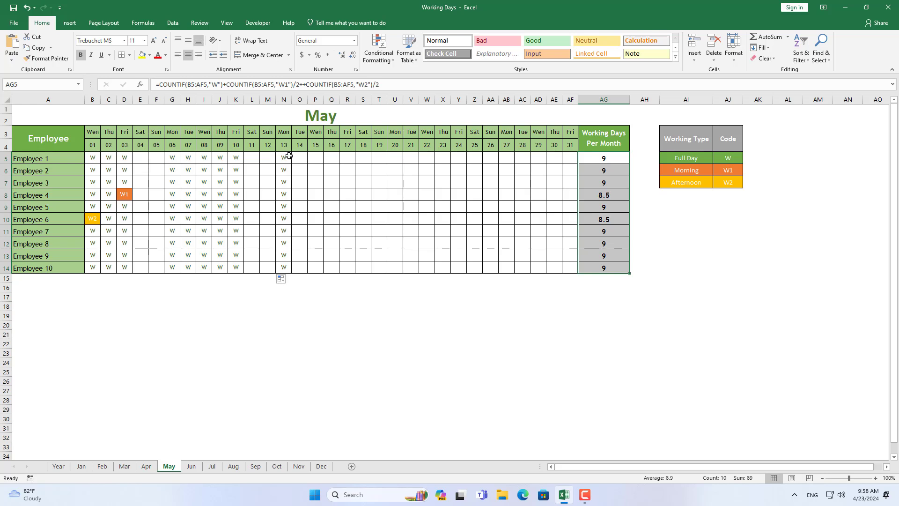
Step: Mark 14 May as W for Employee 1 and fill the code down through Employee 10
{"action": "left_click", "coordinate": [296, 157]}
{"action": "left_click", "coordinate": [311, 159]}
{"action": "left_click", "coordinate": [304, 167]}
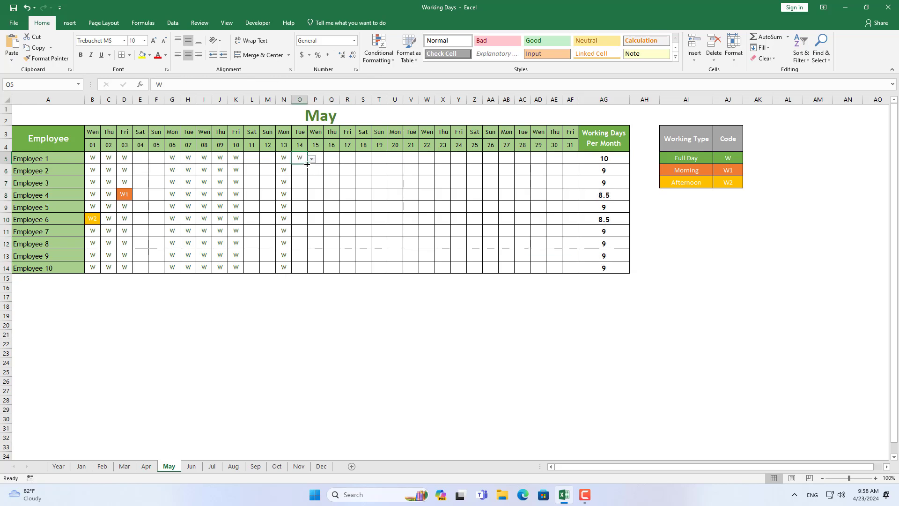
{"action": "left_click_drag", "start_coordinate": [308, 164], "coordinate": [306, 273]}
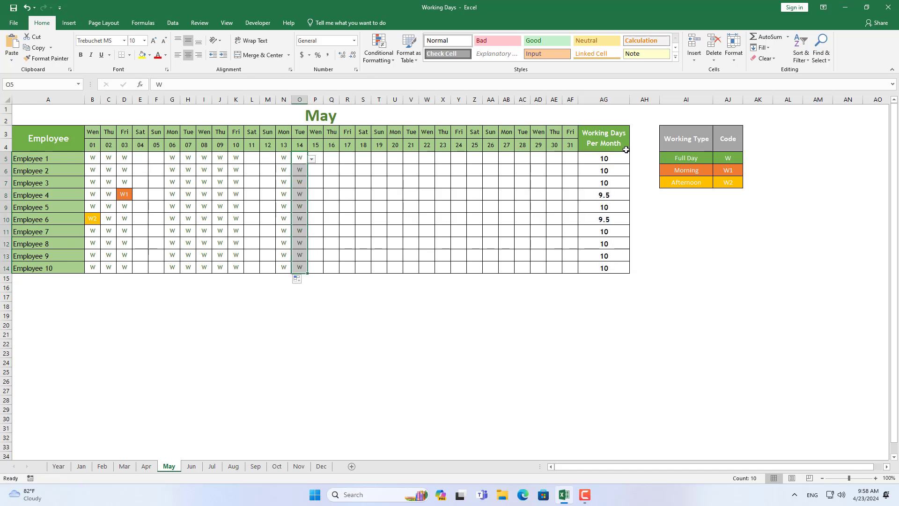
Step: Change the 14 May codes to W1 for Employee 3 and W2 for Employee 6, reviewing the monthly totals and code legend
{"action": "left_click", "coordinate": [303, 182]}
{"action": "left_click", "coordinate": [312, 183]}
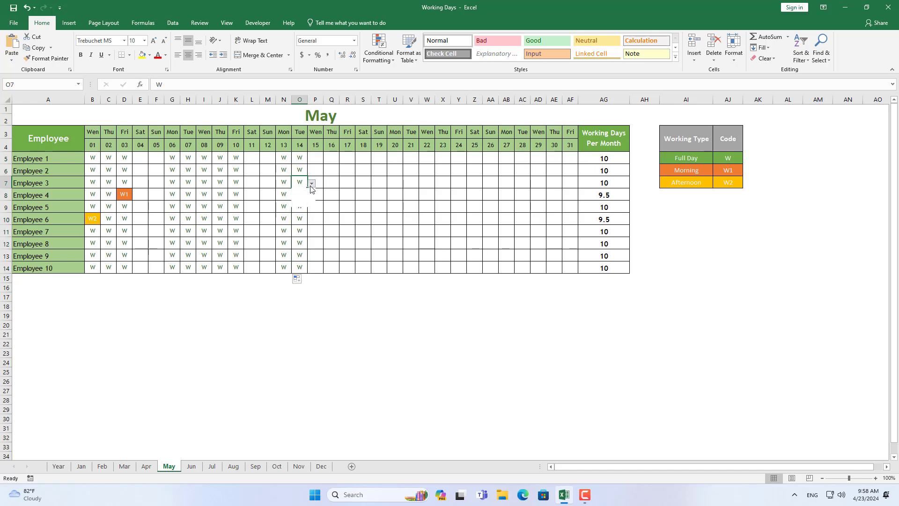
{"action": "left_click", "coordinate": [304, 197]}
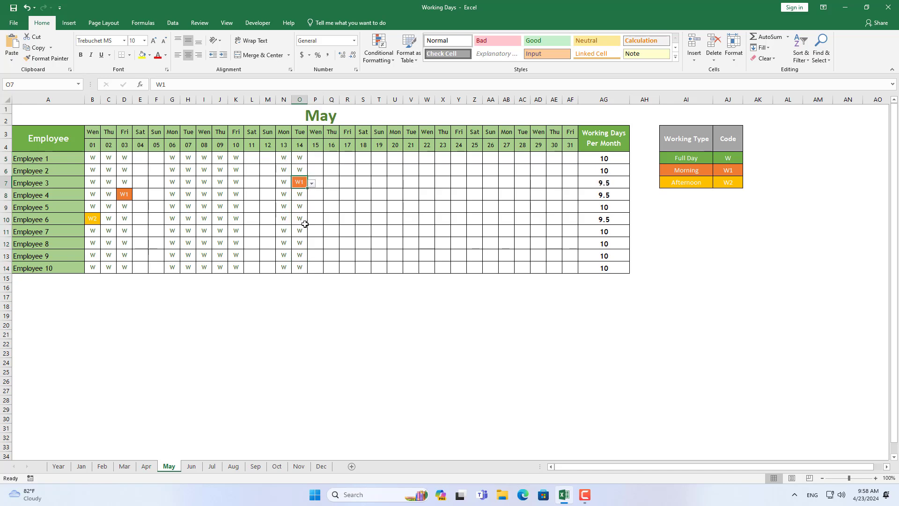
{"action": "left_click", "coordinate": [304, 219]}
{"action": "left_click", "coordinate": [311, 220]}
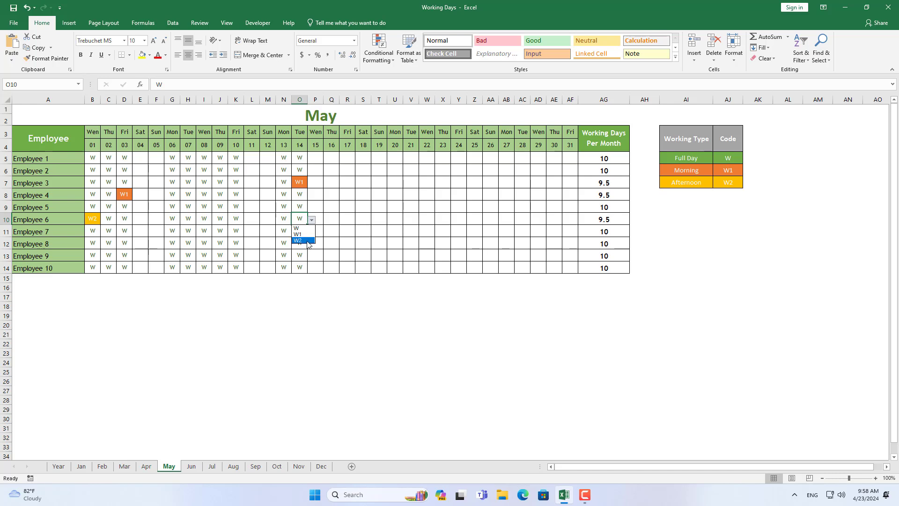
{"action": "left_click", "coordinate": [305, 240]}
{"action": "left_click_drag", "start_coordinate": [607, 160], "coordinate": [603, 266]}
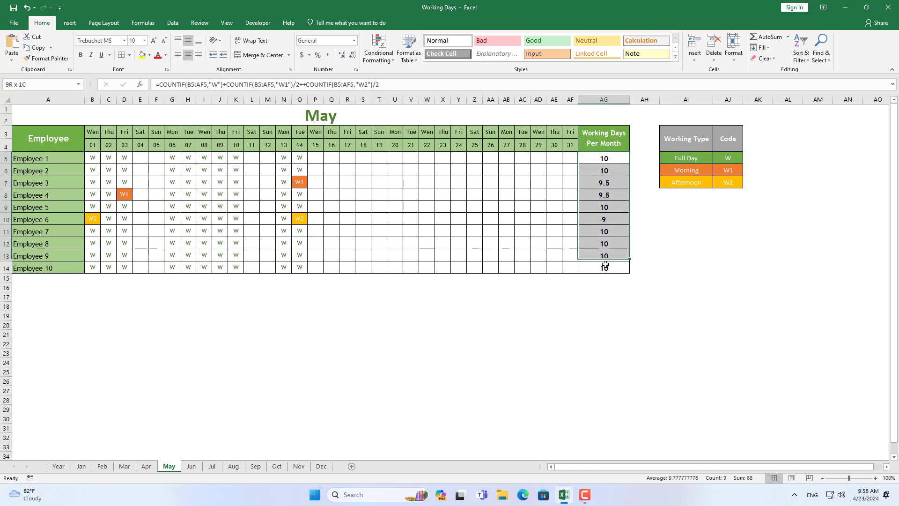
{"action": "left_click_drag", "start_coordinate": [683, 157], "coordinate": [728, 182]}
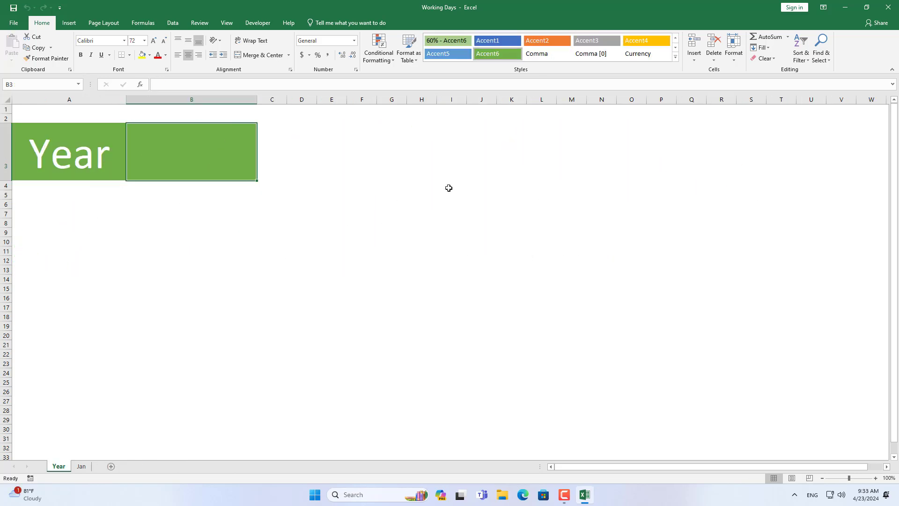
Step: Enter 2024 as the year in B3 of the Year sheet and open the Jan sheet
{"action": "type", "text": "2024"}
{"action": "key", "text": "Return"}
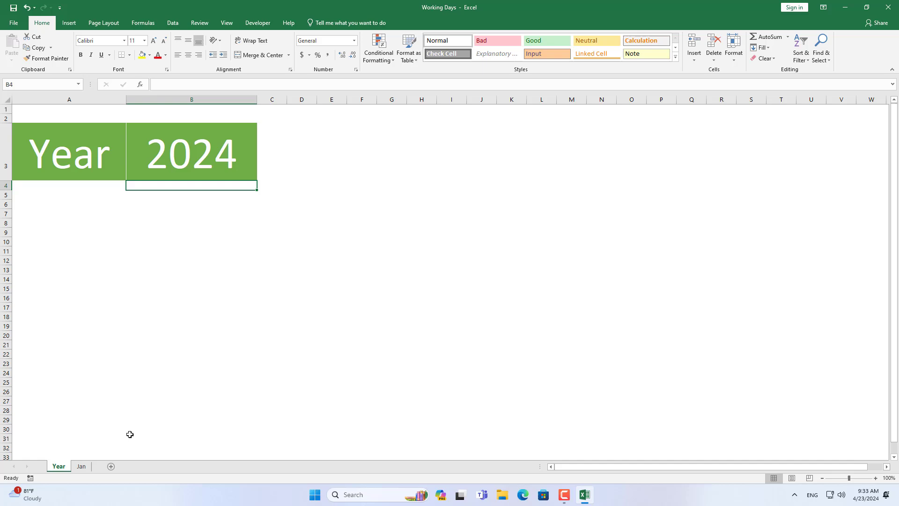
{"action": "left_click", "coordinate": [85, 467]}
{"action": "left_click", "coordinate": [313, 121]}
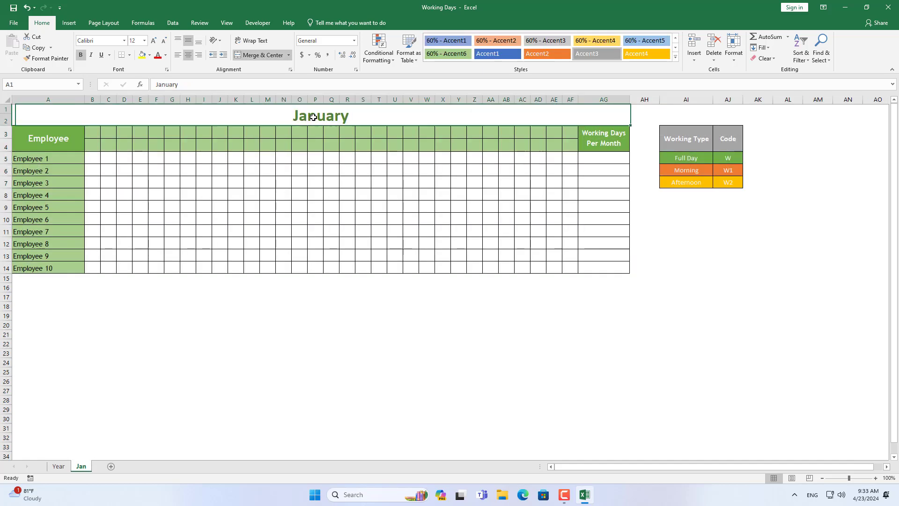
Step: Enter the formula =DATE(Year!$B$3,1,1) in B4 of the Jan sheet, using an absolute reference to the year cell
{"action": "left_click", "coordinate": [96, 146]}
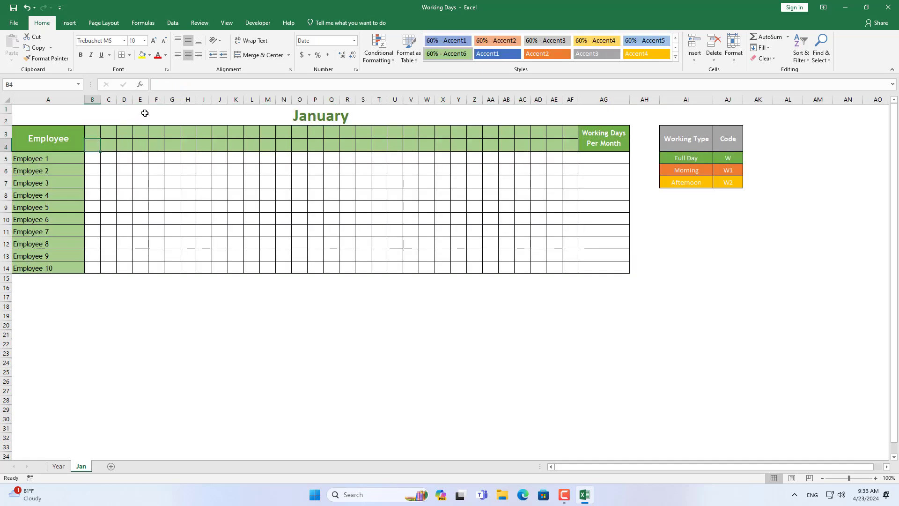
{"action": "type", "text": "="}
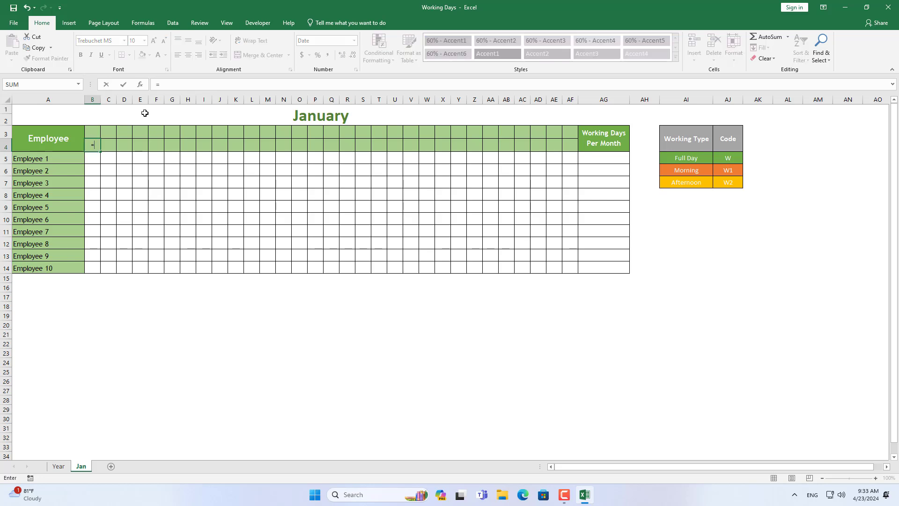
{"action": "type", "text": "DATE("}
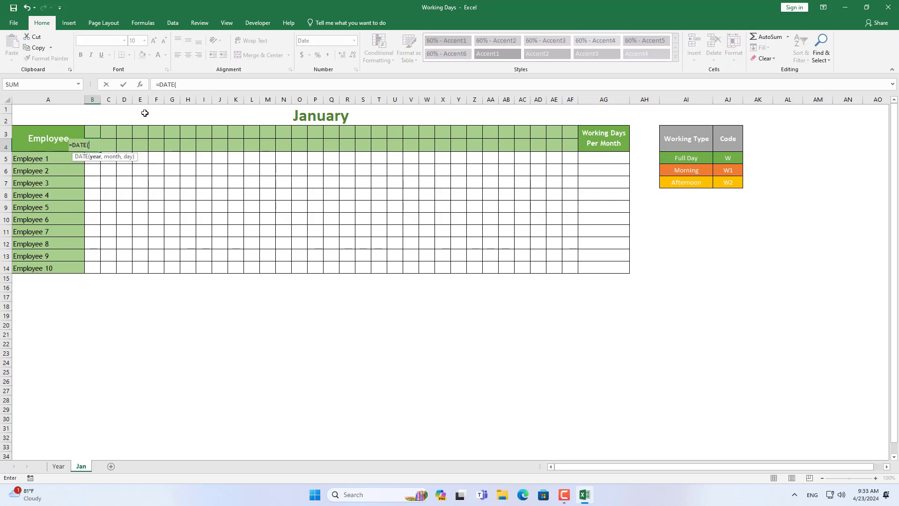
{"action": "left_click", "coordinate": [58, 466]}
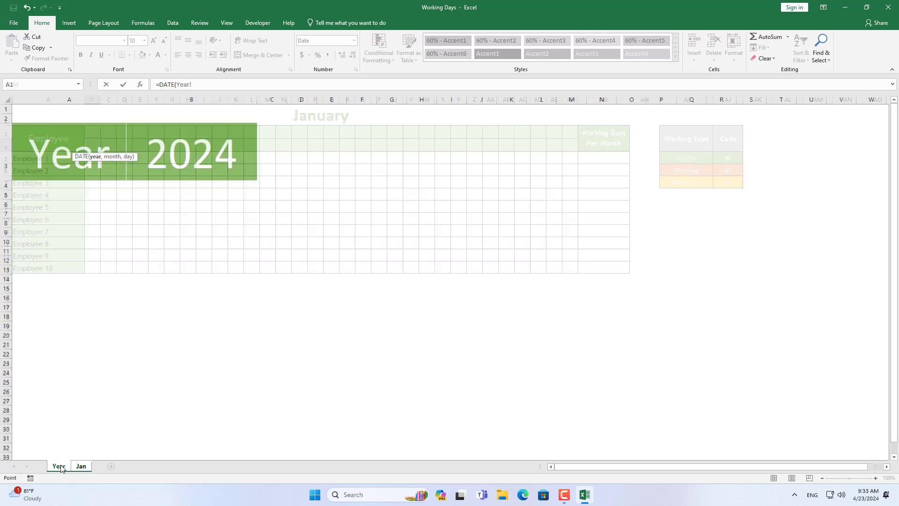
{"action": "left_click", "coordinate": [206, 160]}
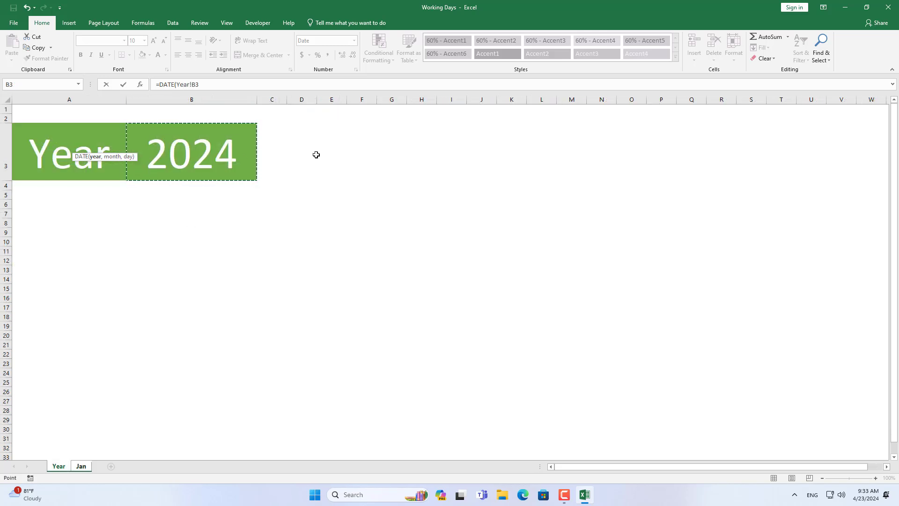
{"action": "key", "text": "F4"}
{"action": "type", "text": ",1,"}
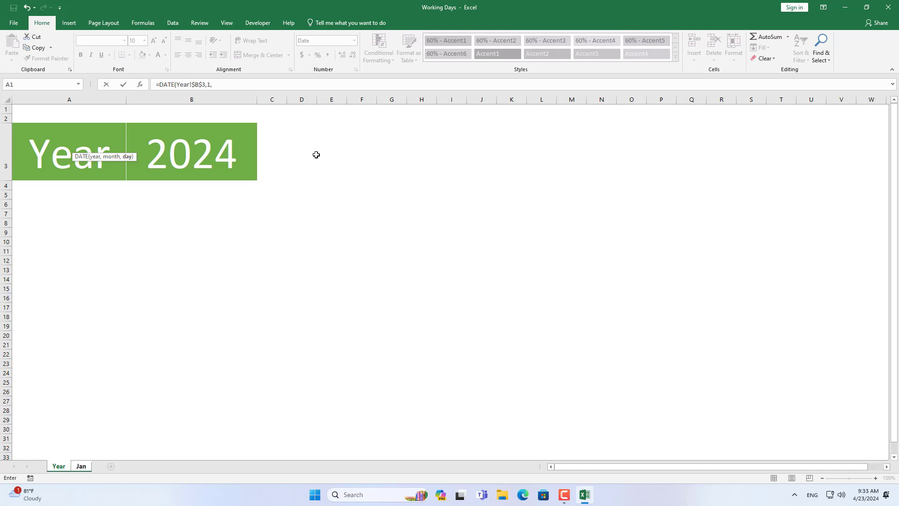
{"action": "type", "text": "1)"}
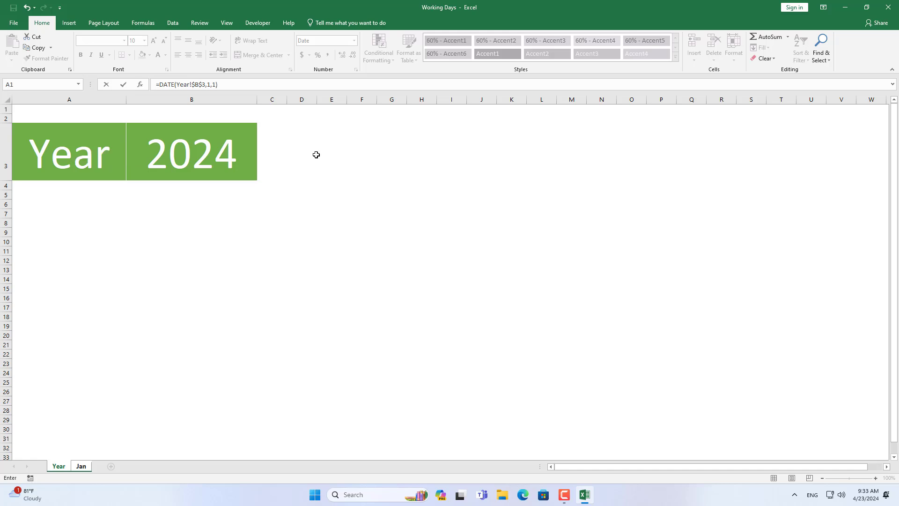
{"action": "key", "text": "Return"}
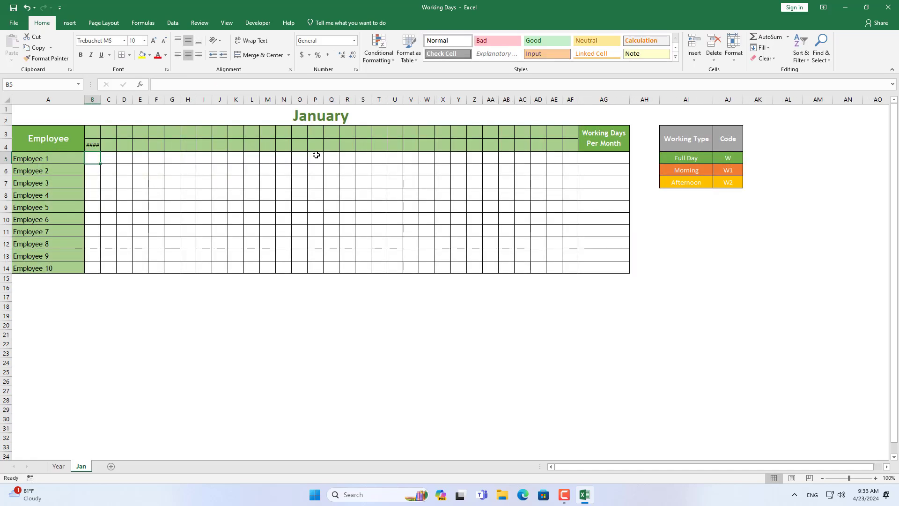
Step: Apply the custom number format dd to the date in B4, leaving its formula as entered
{"action": "left_click", "coordinate": [95, 145]}
{"action": "right_click", "coordinate": [96, 145]}
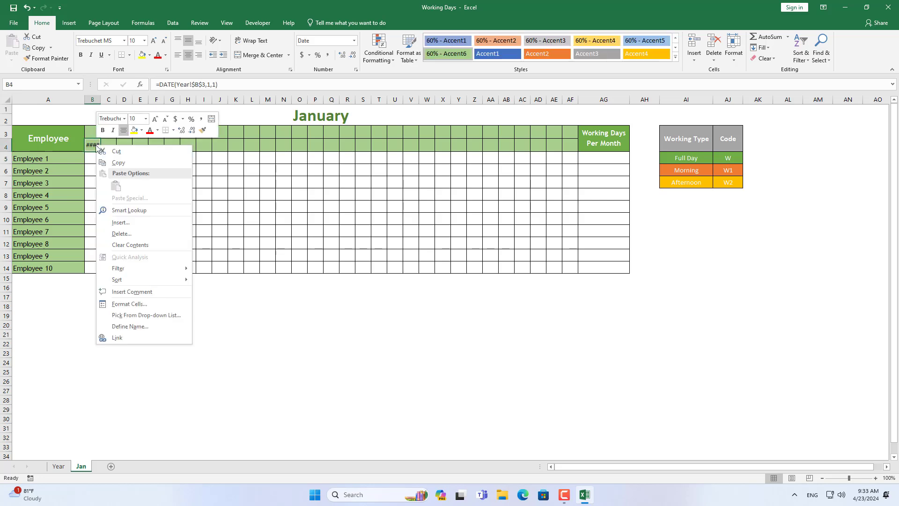
{"action": "left_click", "coordinate": [123, 303]}
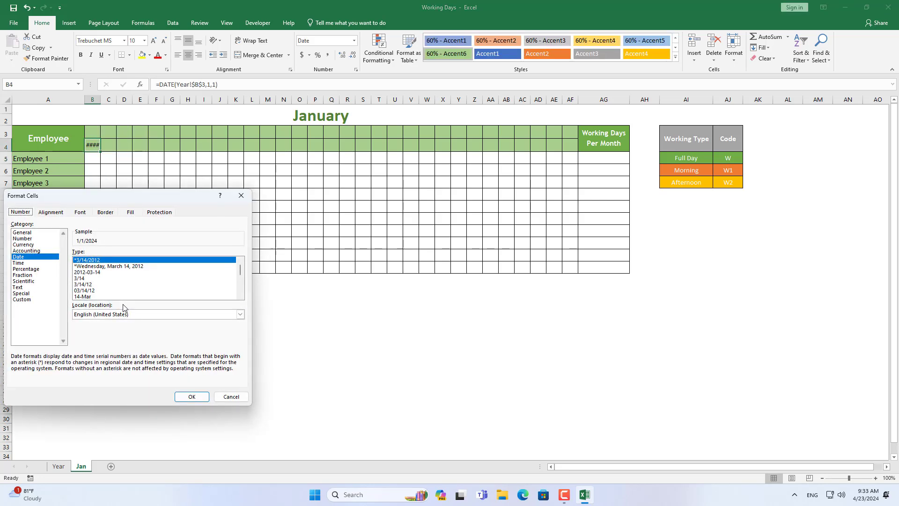
{"action": "left_click", "coordinate": [17, 299]}
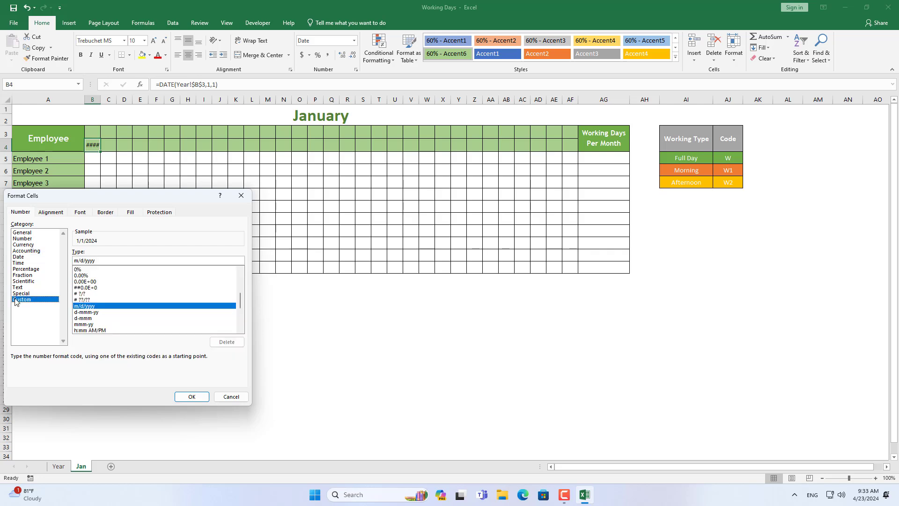
{"action": "left_click_drag", "start_coordinate": [96, 260], "coordinate": [64, 259]}
{"action": "type", "text": "dd"}
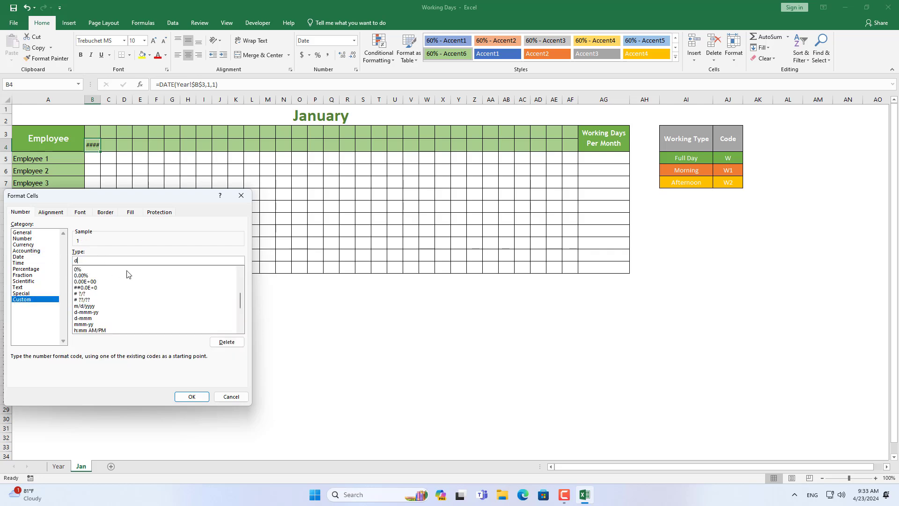
{"action": "left_click", "coordinate": [185, 396]}
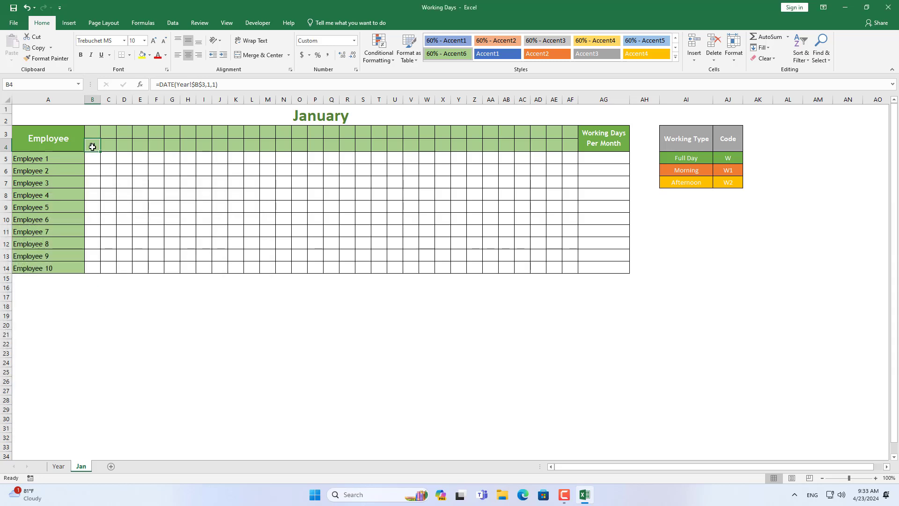
{"action": "key", "text": "F2"}
{"action": "key", "text": "shift+Home"}
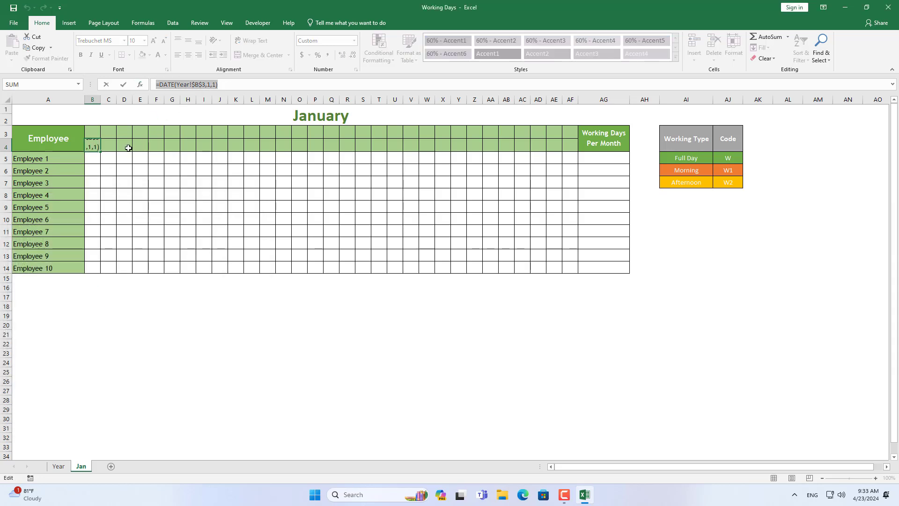
{"action": "key", "text": "Escape"}
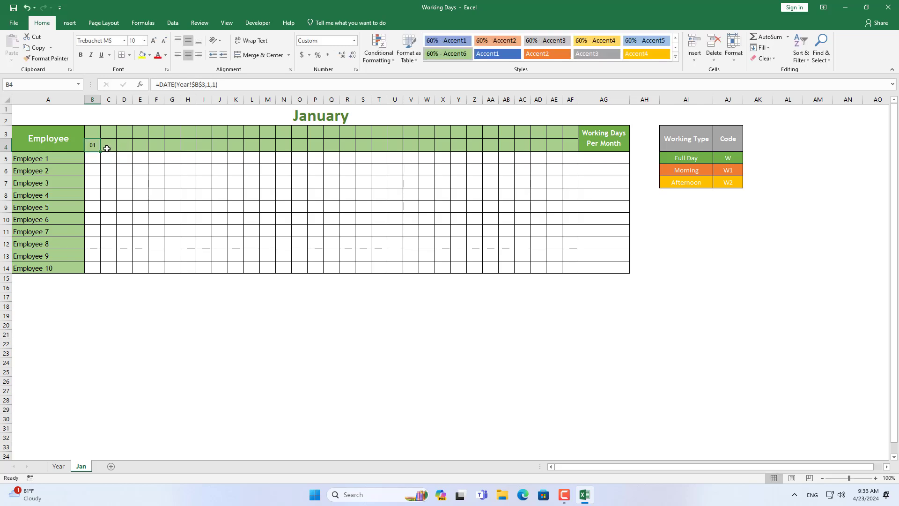
Step: Enter =B4+1 in C4 and fill the formula across row 4 through AF4
{"action": "left_click", "coordinate": [106, 148]}
{"action": "type", "text": "="}
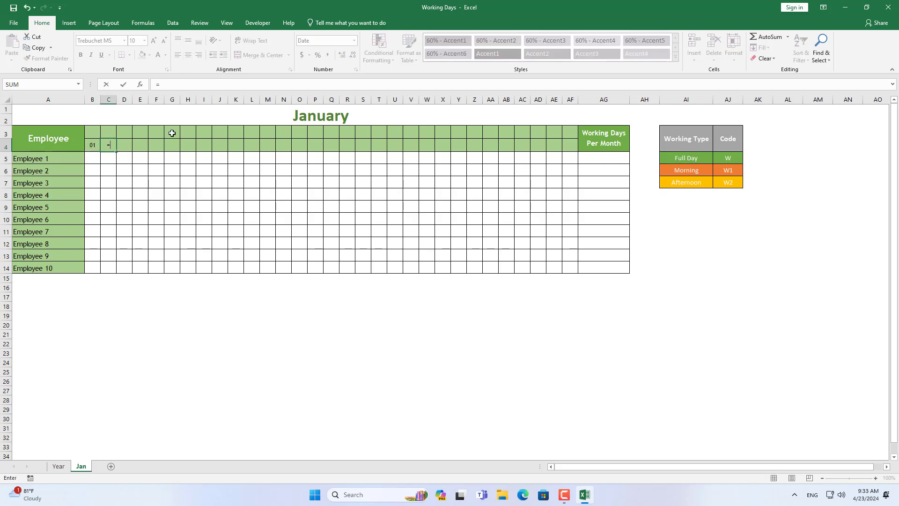
{"action": "left_click", "coordinate": [88, 146]}
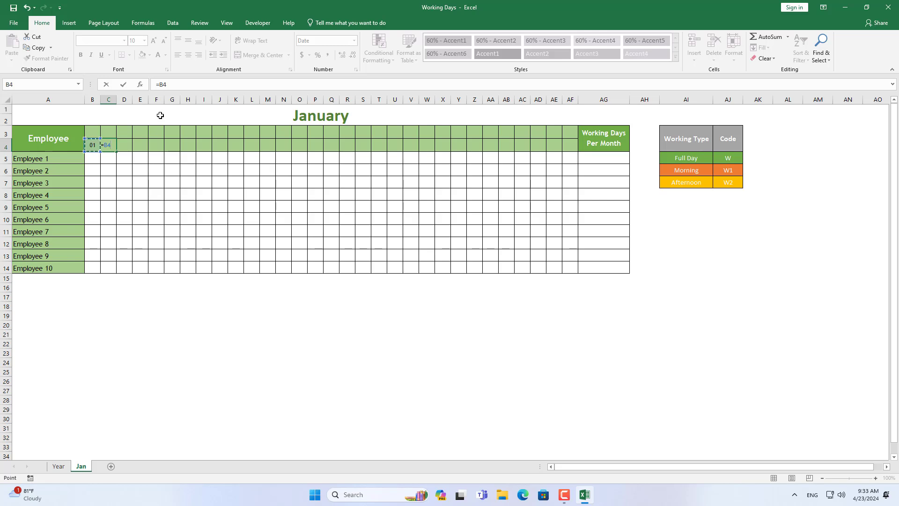
{"action": "type", "text": "+1"}
{"action": "key", "text": "Return"}
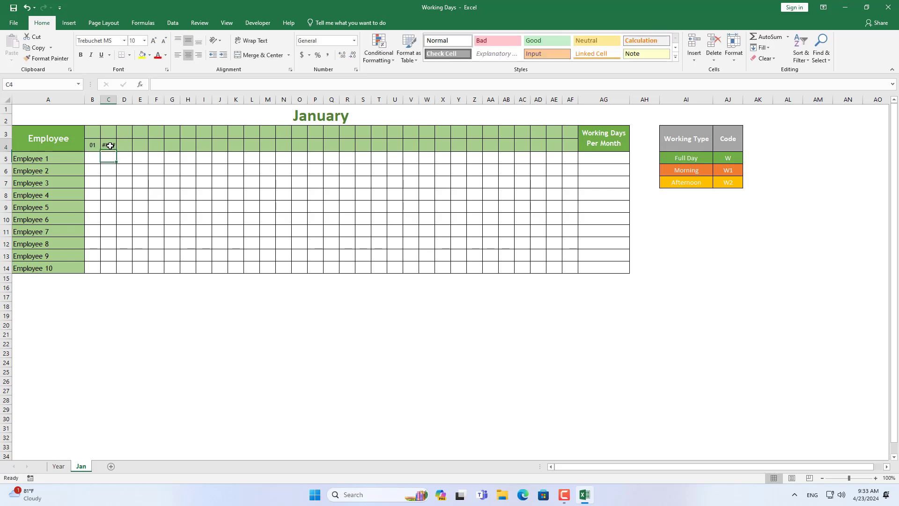
{"action": "left_click", "coordinate": [110, 146]}
{"action": "left_click_drag", "start_coordinate": [116, 151], "coordinate": [572, 153]}
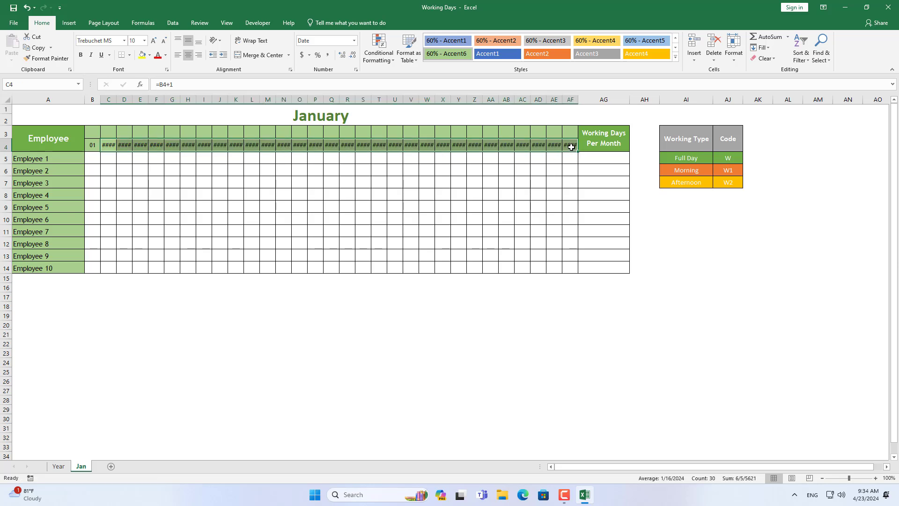
Step: Apply the custom number format dd to the dates in C4:AF4
{"action": "right_click", "coordinate": [571, 147]}
{"action": "left_click", "coordinate": [595, 306]}
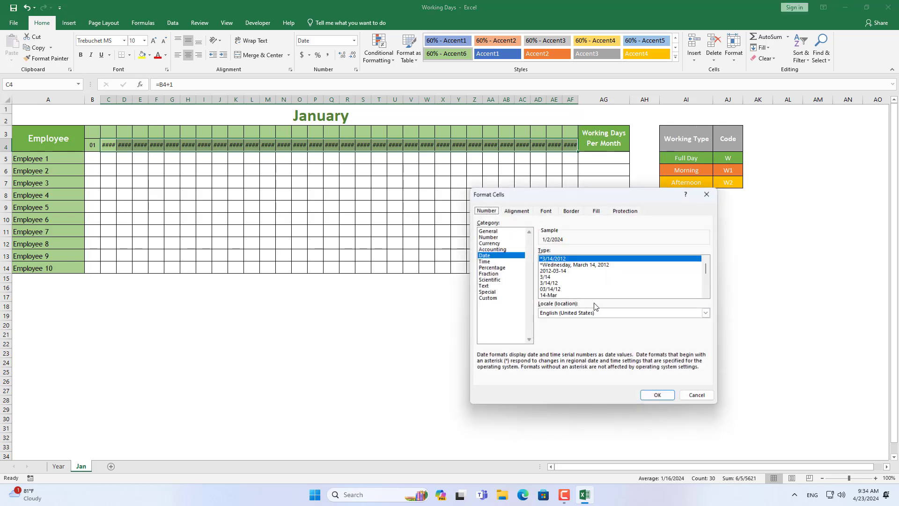
{"action": "left_click", "coordinate": [500, 297]}
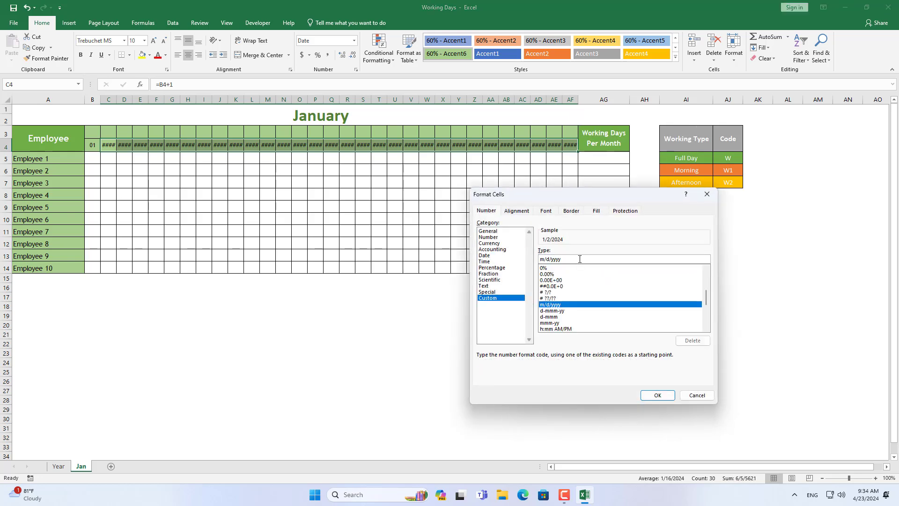
{"action": "type", "text": "dd"}
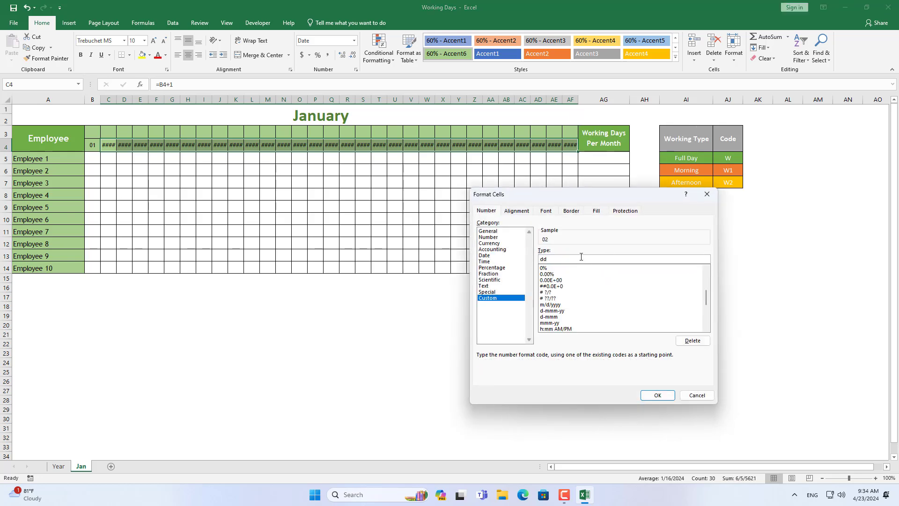
{"action": "left_click", "coordinate": [657, 395]}
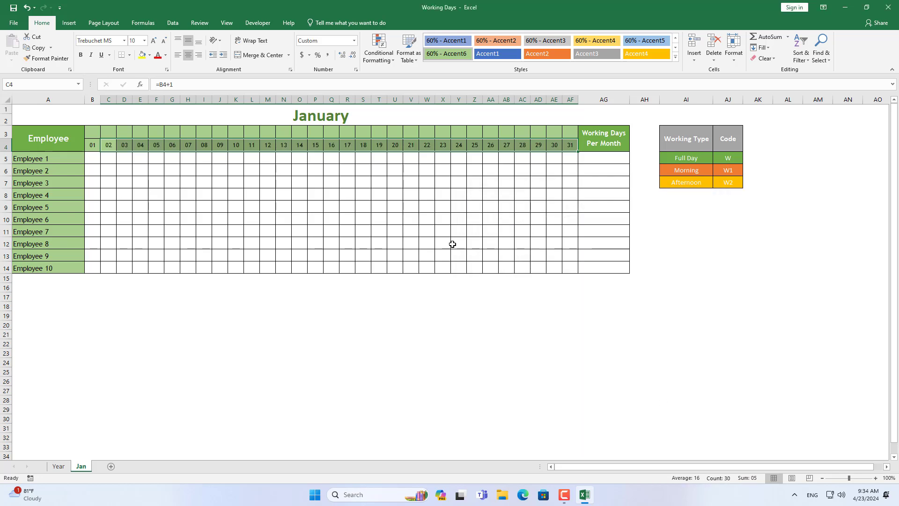
Step: Inspect the date formulas in C4 and AF4, the second and last day cells
{"action": "left_click", "coordinate": [108, 145]}
{"action": "left_click_drag", "start_coordinate": [174, 84], "coordinate": [130, 85]}
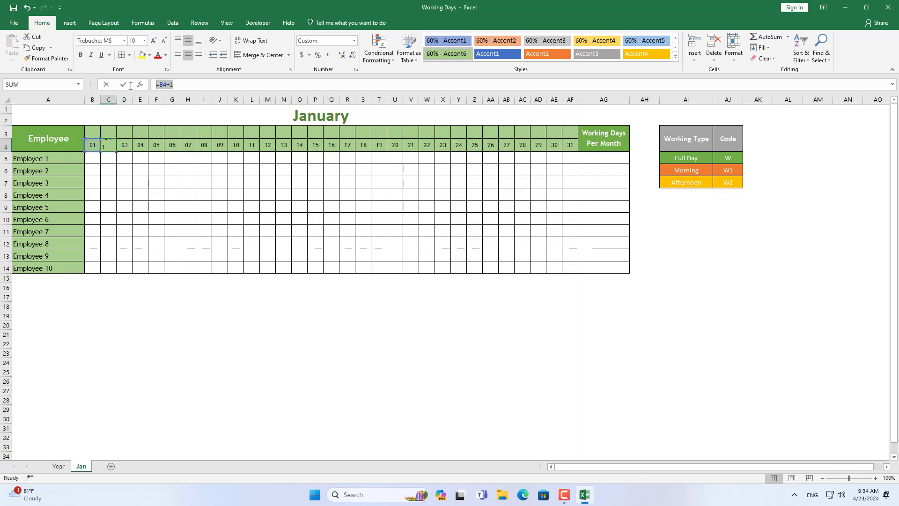
{"action": "left_click", "coordinate": [571, 146]}
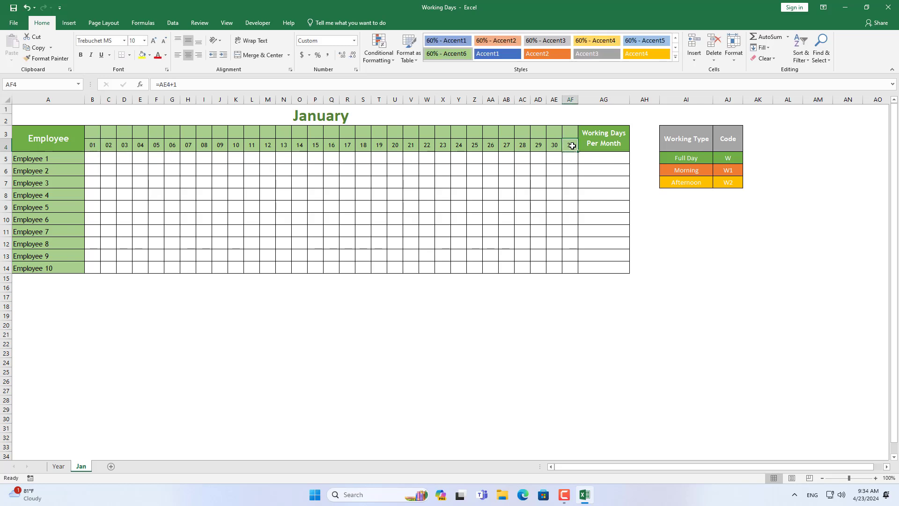
{"action": "left_click_drag", "start_coordinate": [176, 84], "coordinate": [155, 85]}
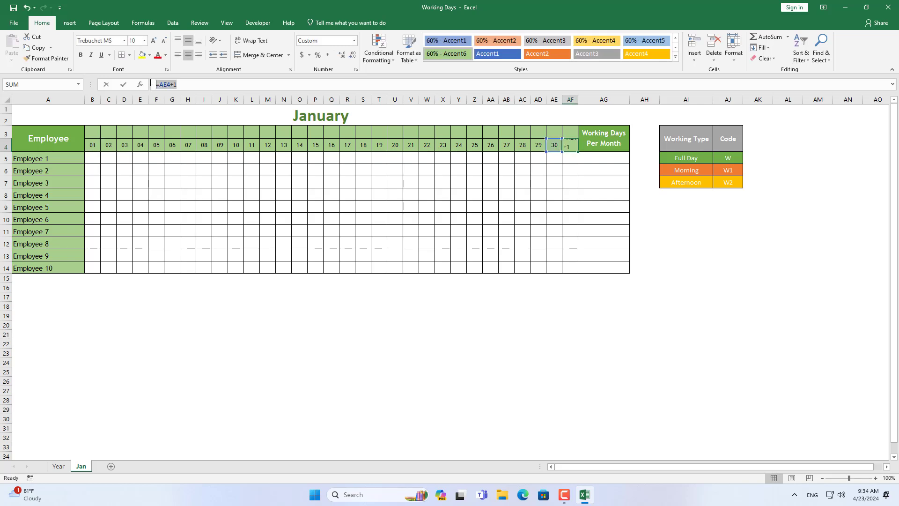
Step: Start the formula =IF(B4="","",INDEX({"Sun","Mon","Tue","Wen","Thu","Fri","Sat"} in B3, above the first date
{"action": "key", "text": "Escape"}
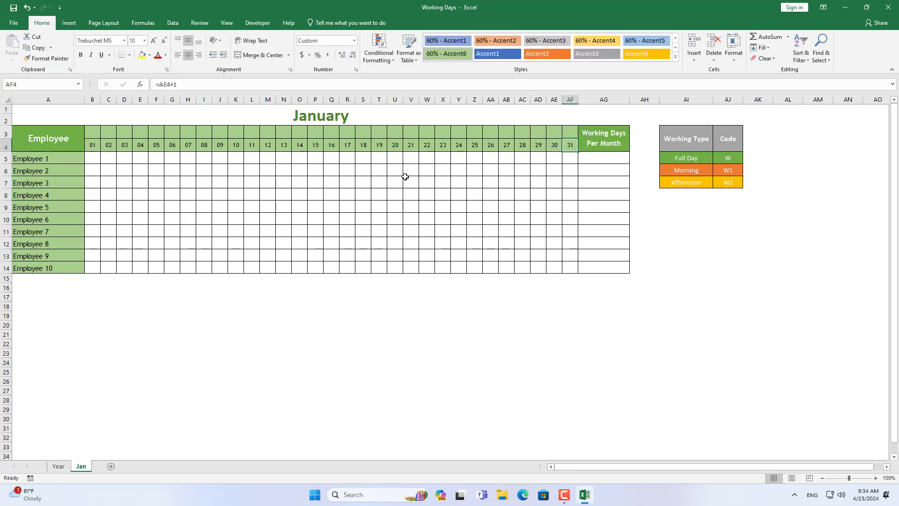
{"action": "left_click", "coordinate": [101, 132]}
{"action": "left_click", "coordinate": [185, 86]}
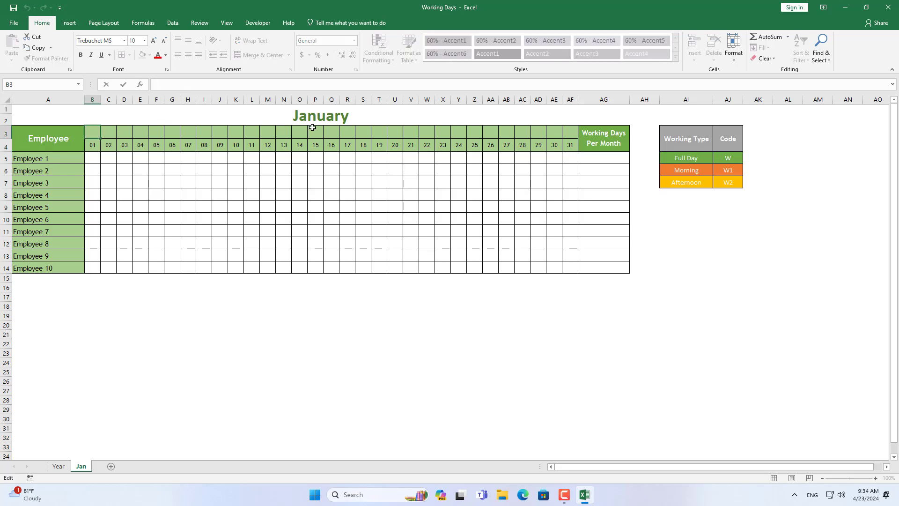
{"action": "type", "text": "=if"}
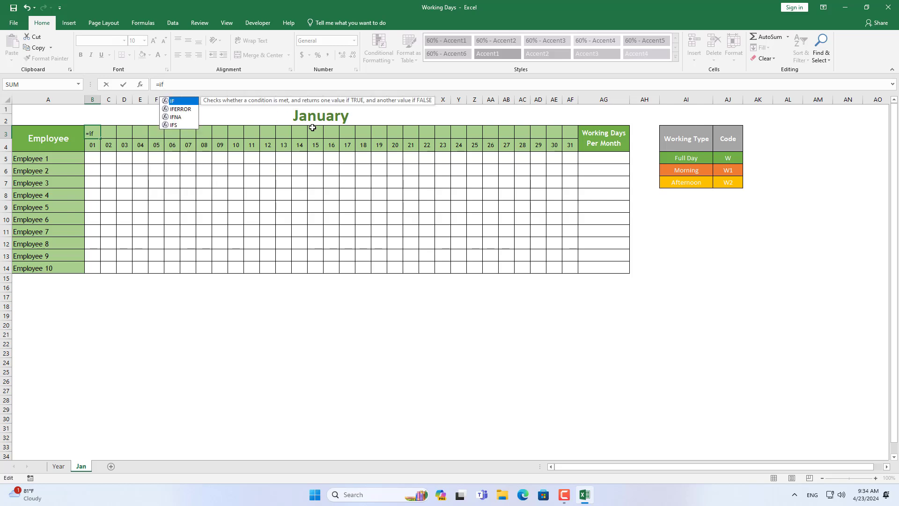
{"action": "type", "text": "("}
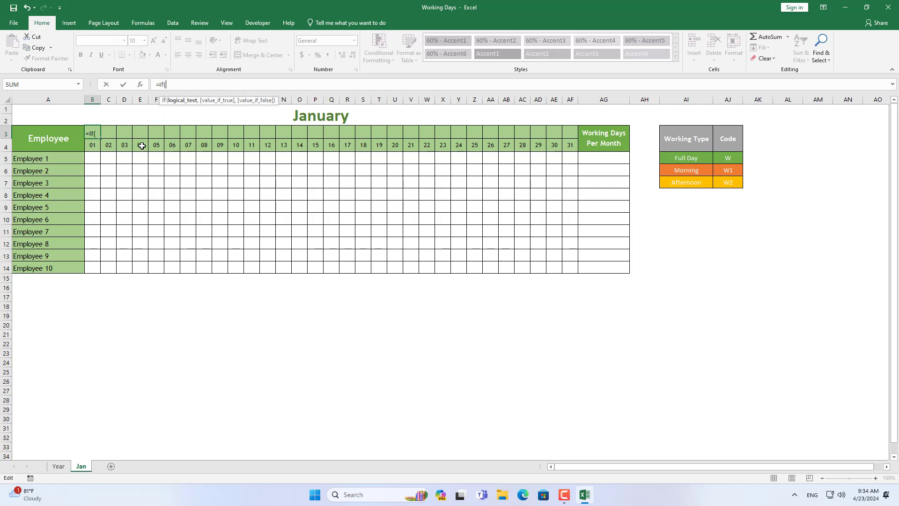
{"action": "left_click", "coordinate": [93, 145]}
{"action": "type", "text": "=\"\",\"\""}
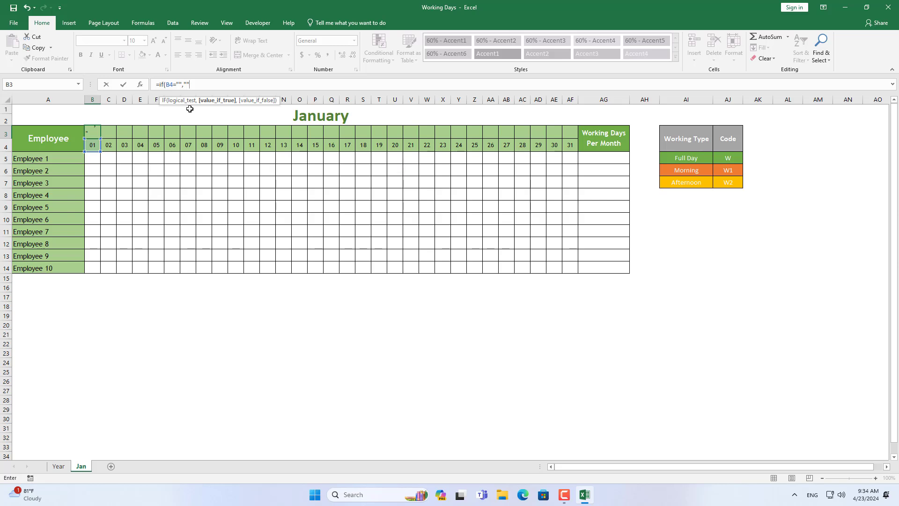
{"action": "type", "text": ",in"}
{"action": "key", "text": "Tab"}
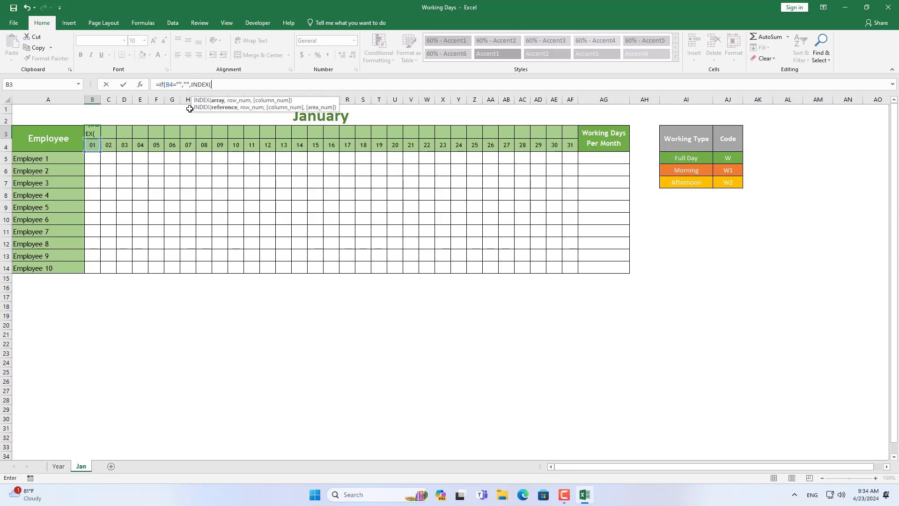
{"action": "type", "text": "{\"Sun\",\"Mon\",\"Tue\",\"Wen\",\"Thu\",\"Fri\",\"Sat\""}
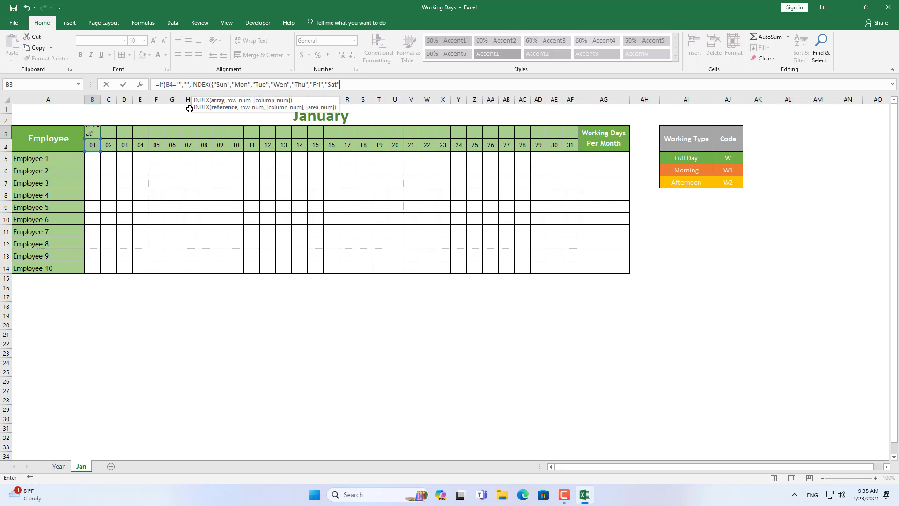
Step: Complete the B3 formula with WEEKDAY(B4,1) as the INDEX row number and enter it
{"action": "type", "text": "},w"}
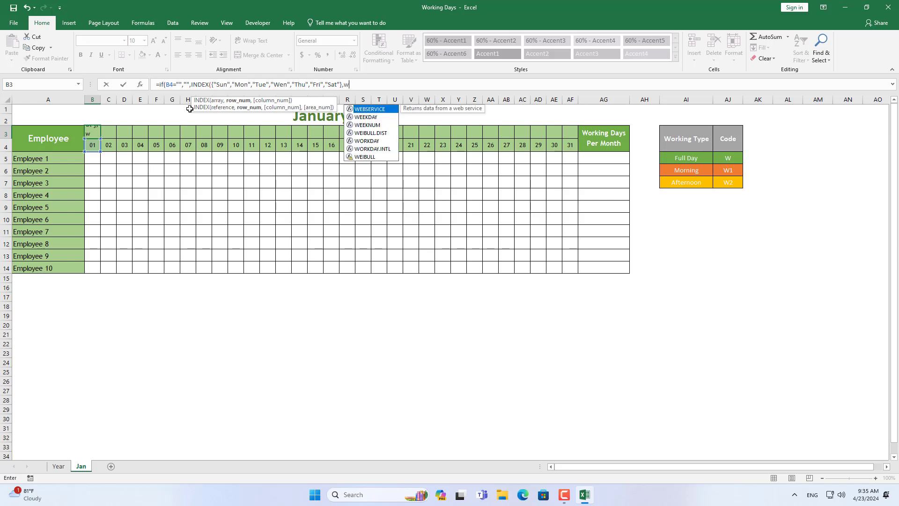
{"action": "key", "text": "Down"}
{"action": "key", "text": "Tab"}
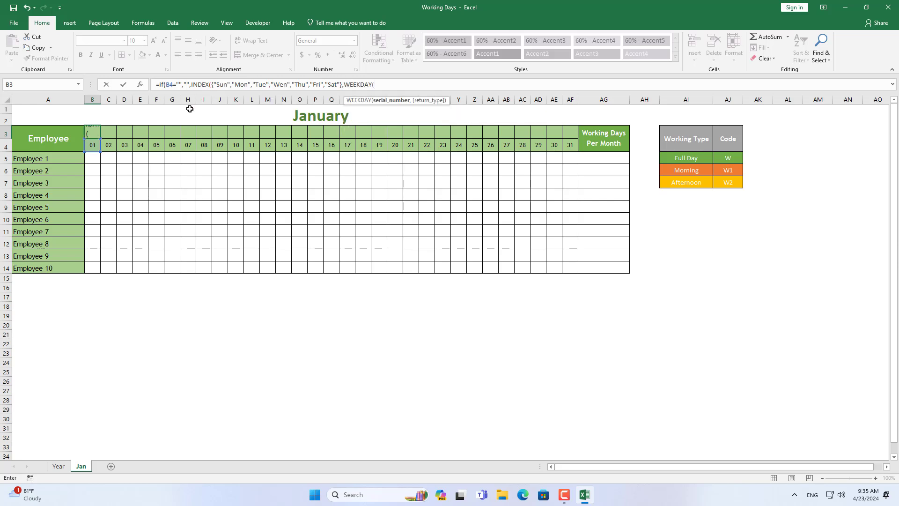
{"action": "left_click", "coordinate": [96, 146]}
{"action": "type", "text": ",1"}
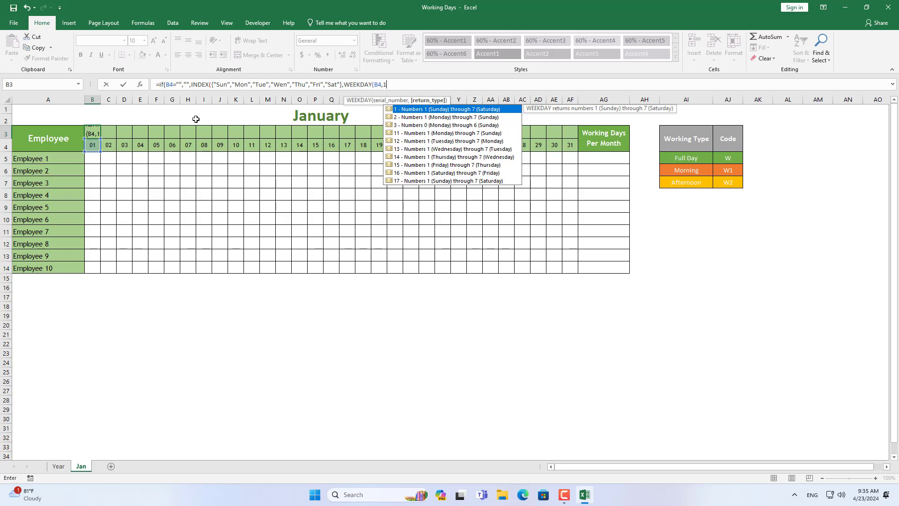
{"action": "type", "text": "))"}
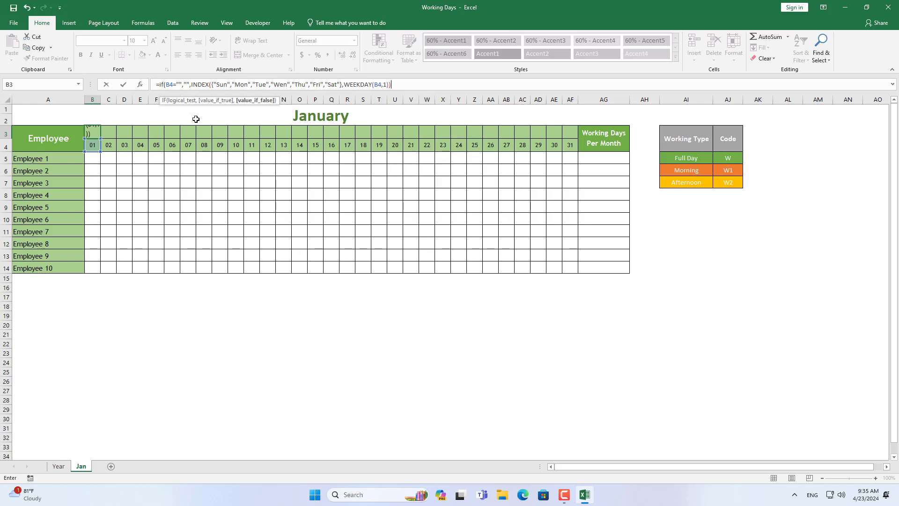
{"action": "key", "text": "ctrl+Return"}
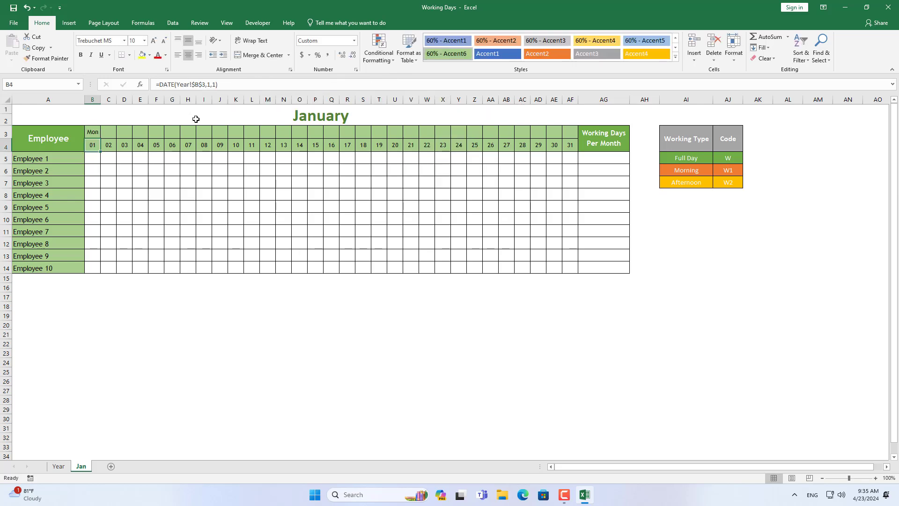
Step: Fill the weekday formula from B3 across row 3 through AF3
{"action": "left_click", "coordinate": [97, 143]}
{"action": "left_click", "coordinate": [96, 132]}
{"action": "left_click_drag", "start_coordinate": [101, 138], "coordinate": [584, 136]}
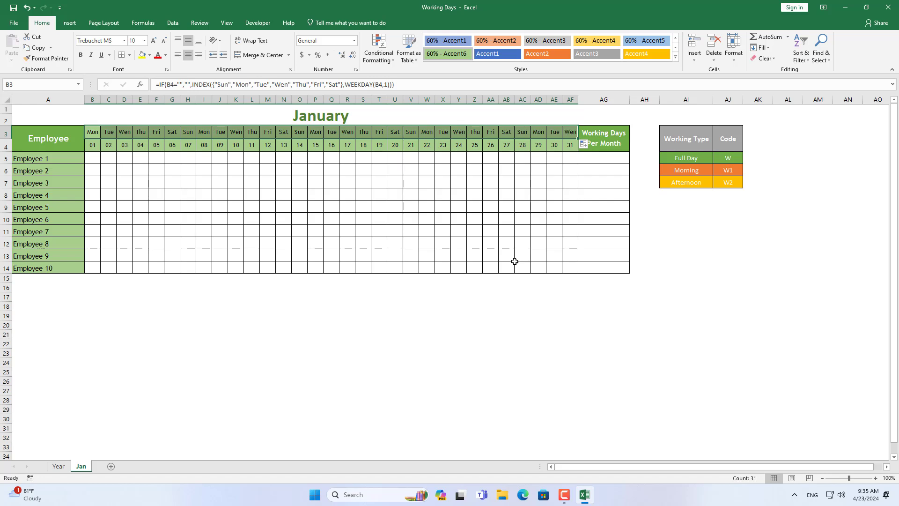
Step: Inspect the full weekday formula in B3 without changing it
{"action": "left_click", "coordinate": [96, 134]}
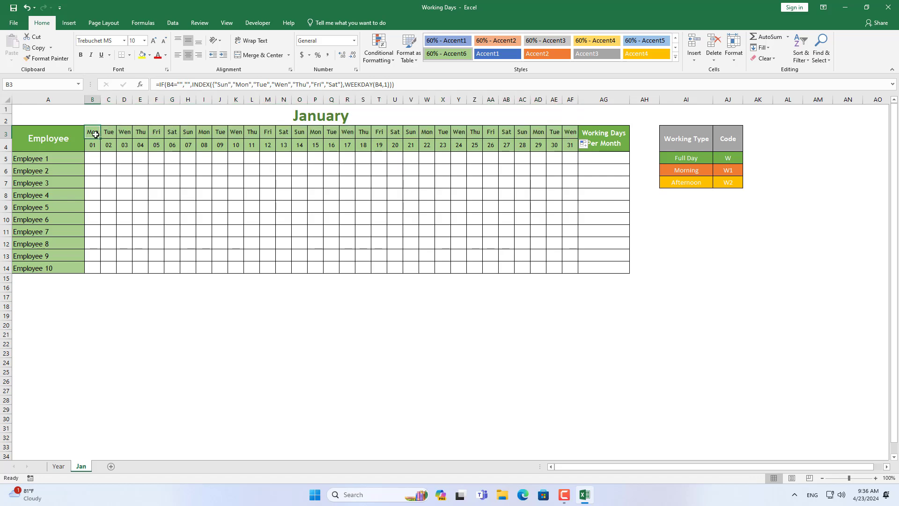
{"action": "left_click_drag", "start_coordinate": [406, 84], "coordinate": [156, 85]}
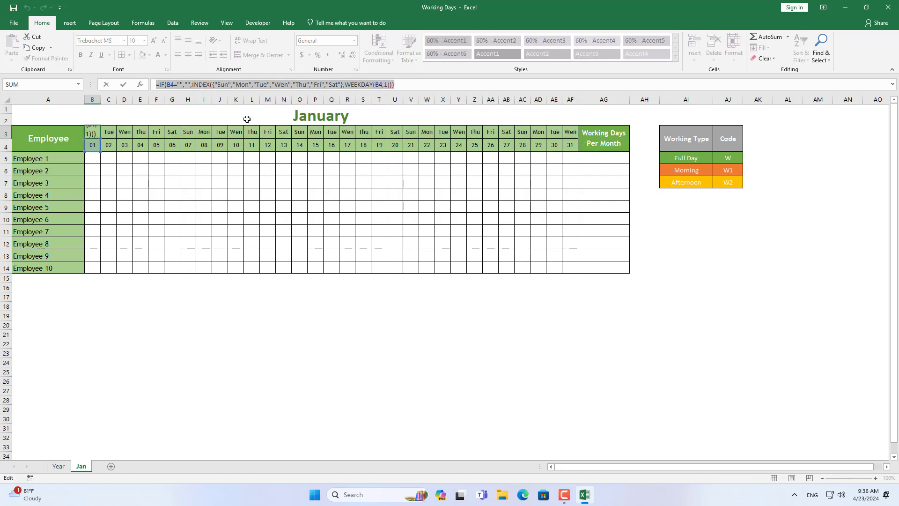
{"action": "key", "text": "Escape"}
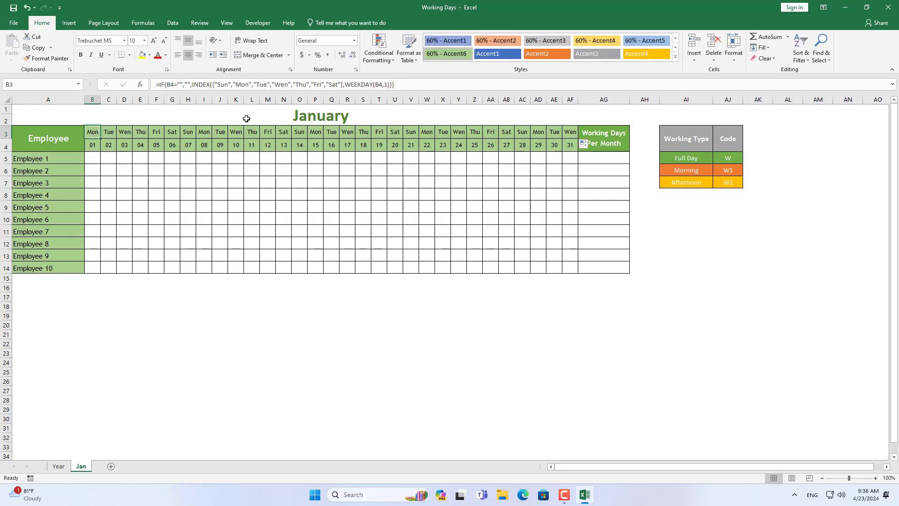
Step: Apply list data validation to B5, using the working codes in =$AJ$5:$AJ$7 as the source
{"action": "left_click", "coordinate": [95, 159]}
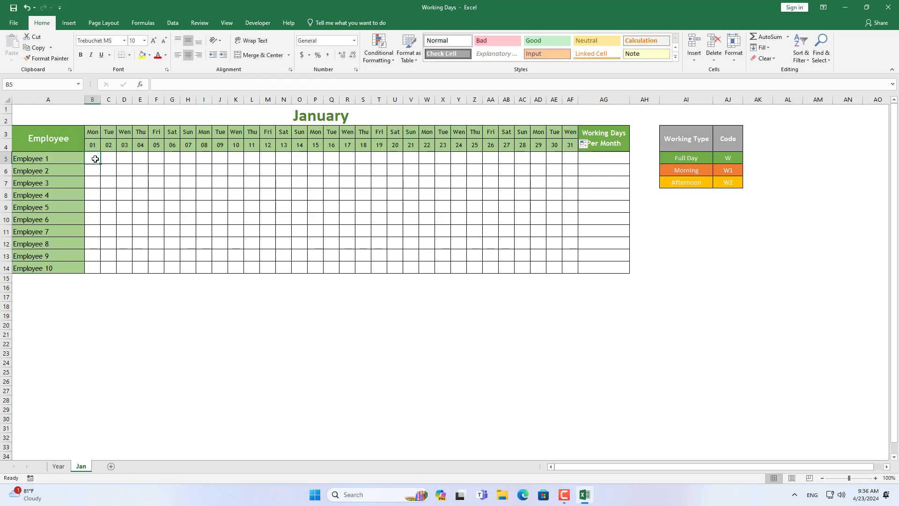
{"action": "left_click_drag", "start_coordinate": [95, 159], "coordinate": [564, 265]}
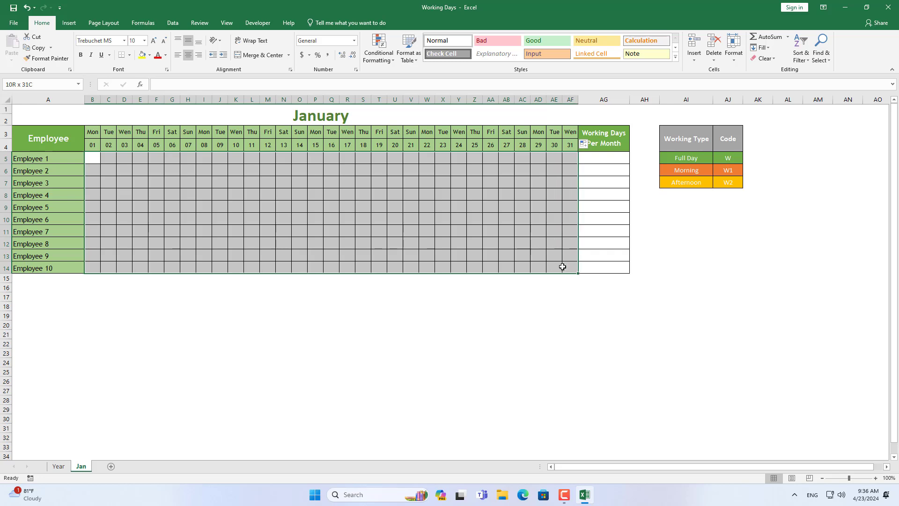
{"action": "left_click", "coordinate": [97, 158]}
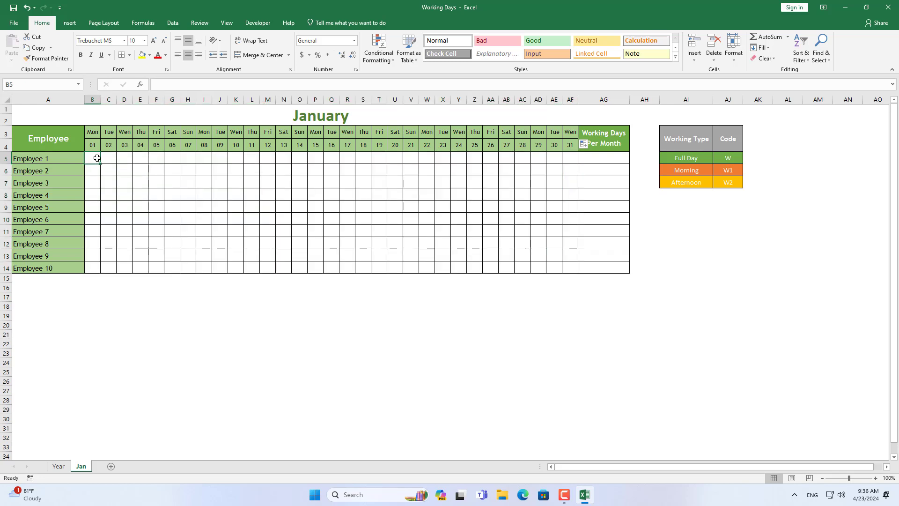
{"action": "left_click", "coordinate": [173, 24]}
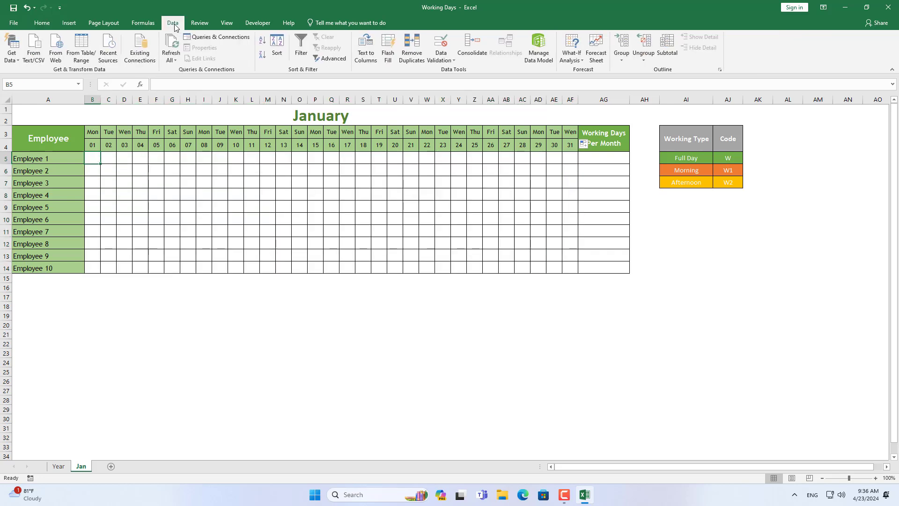
{"action": "left_click", "coordinate": [441, 57]}
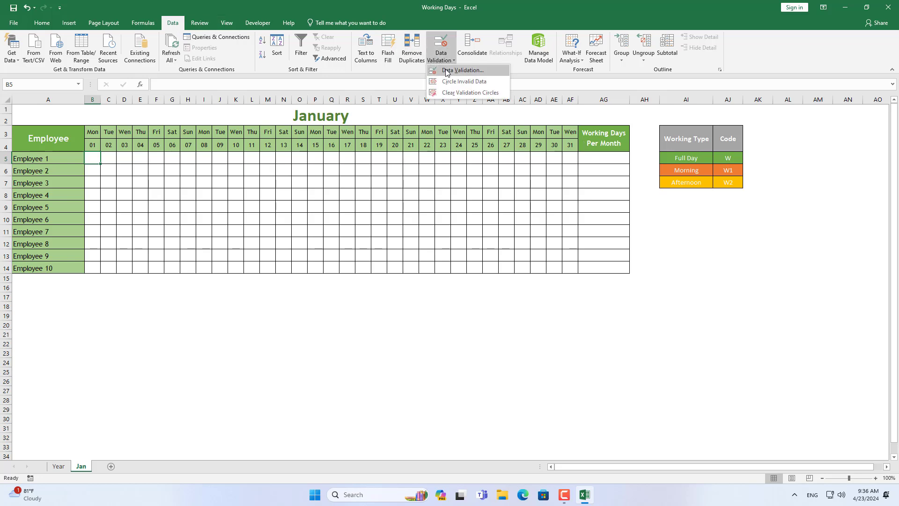
{"action": "left_click", "coordinate": [446, 72]}
{"action": "left_click", "coordinate": [384, 168]}
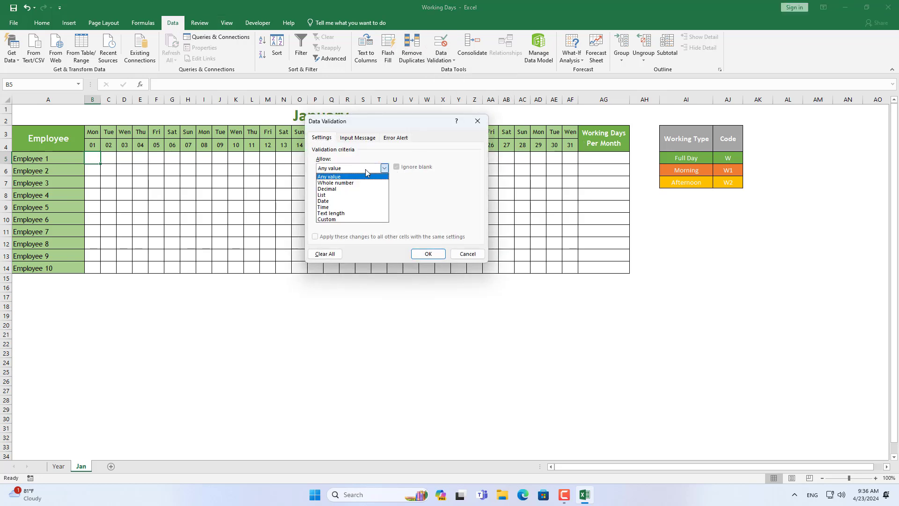
{"action": "left_click", "coordinate": [363, 195]}
{"action": "left_click", "coordinate": [355, 206]}
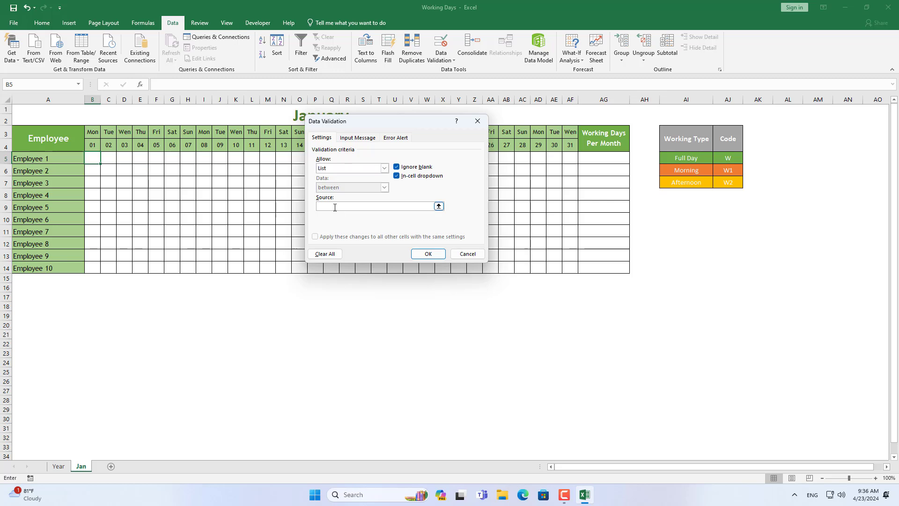
{"action": "left_click_drag", "start_coordinate": [728, 158], "coordinate": [728, 181]}
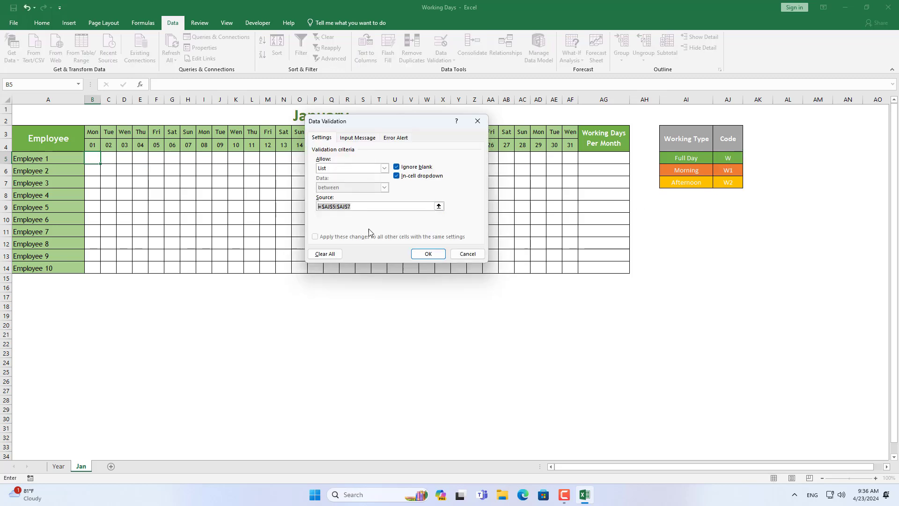
{"action": "left_click", "coordinate": [427, 253]}
Step: Choose W in B5, fill it across through AF5 to copy the validation, and clear the filled codes
{"action": "left_click", "coordinate": [105, 159]}
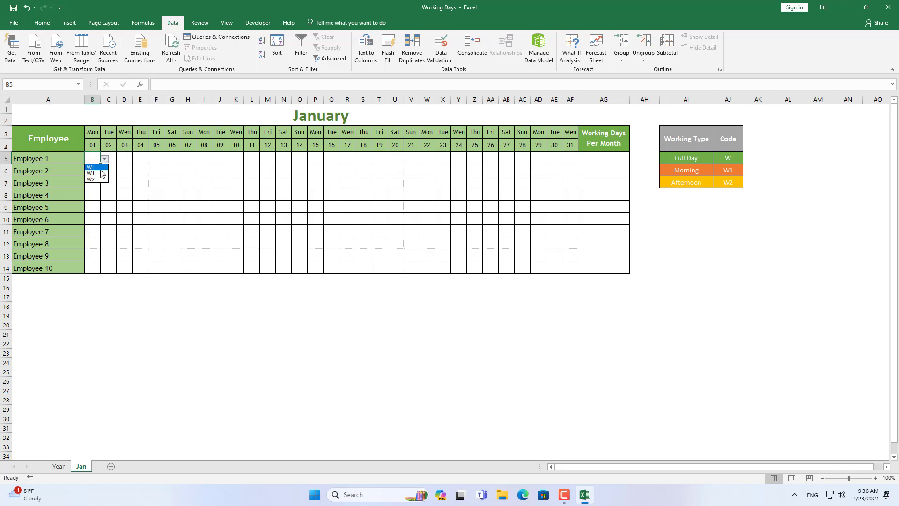
{"action": "left_click", "coordinate": [101, 167]}
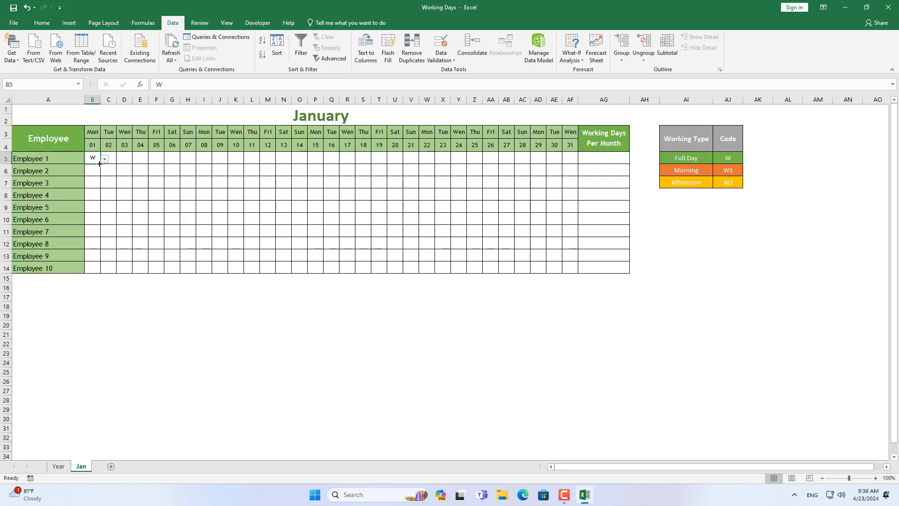
{"action": "left_click_drag", "start_coordinate": [100, 164], "coordinate": [571, 164]}
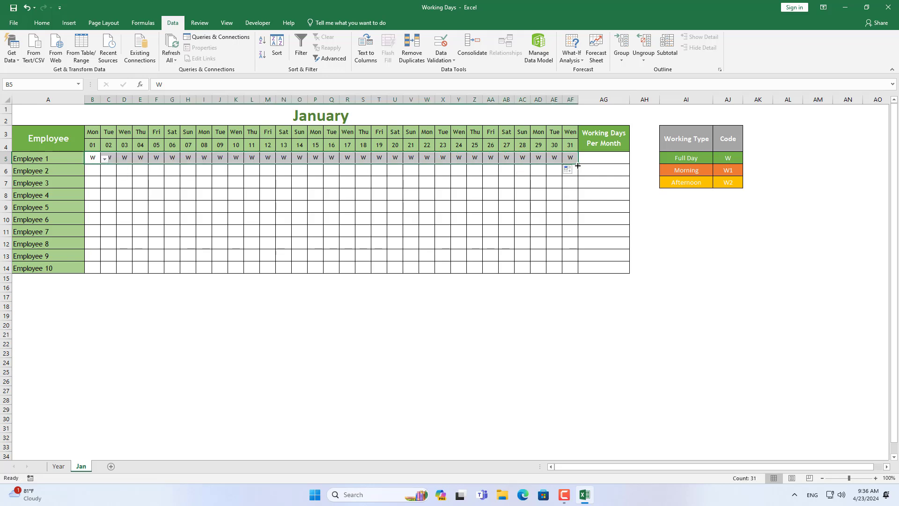
{"action": "key", "text": "Delete"}
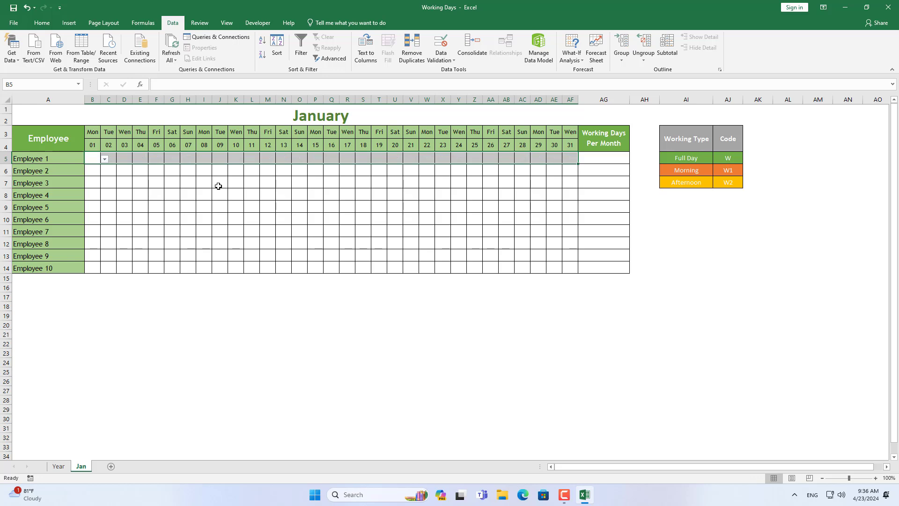
Step: Check the code list in Q5 and copy the validation of B5:AF5 down through row 14
{"action": "left_click", "coordinate": [330, 157]}
{"action": "left_click", "coordinate": [343, 160]}
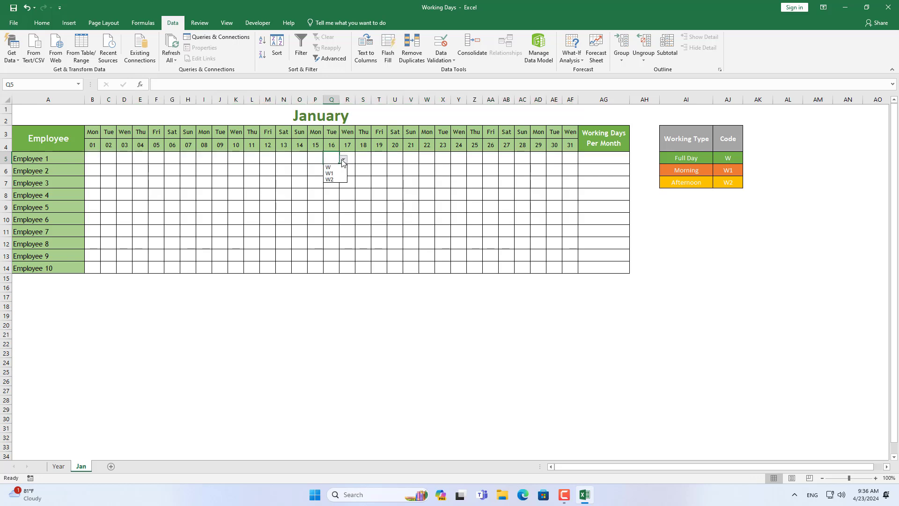
{"action": "left_click", "coordinate": [343, 160]}
{"action": "left_click_drag", "start_coordinate": [95, 158], "coordinate": [575, 269]}
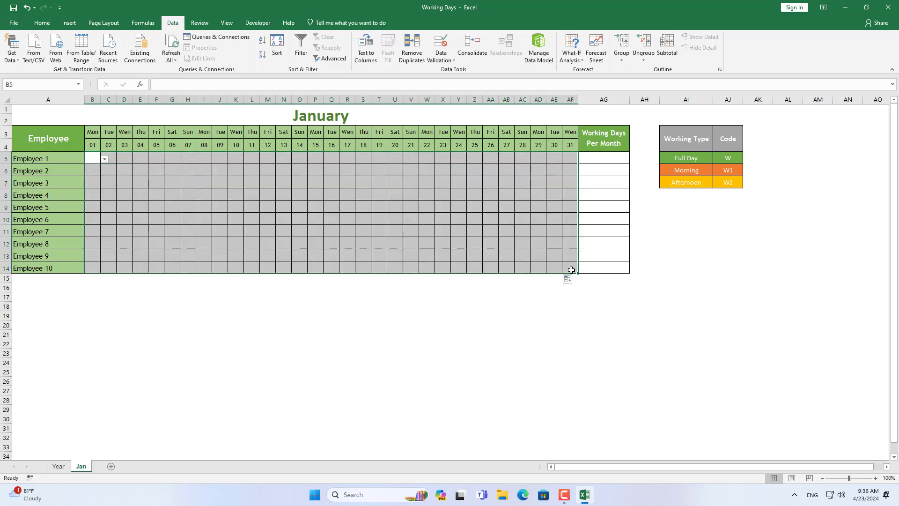
Step: Test the code list in X11 by choosing W and W1, and clear the cell
{"action": "left_click", "coordinate": [443, 232]}
{"action": "left_click", "coordinate": [454, 232]}
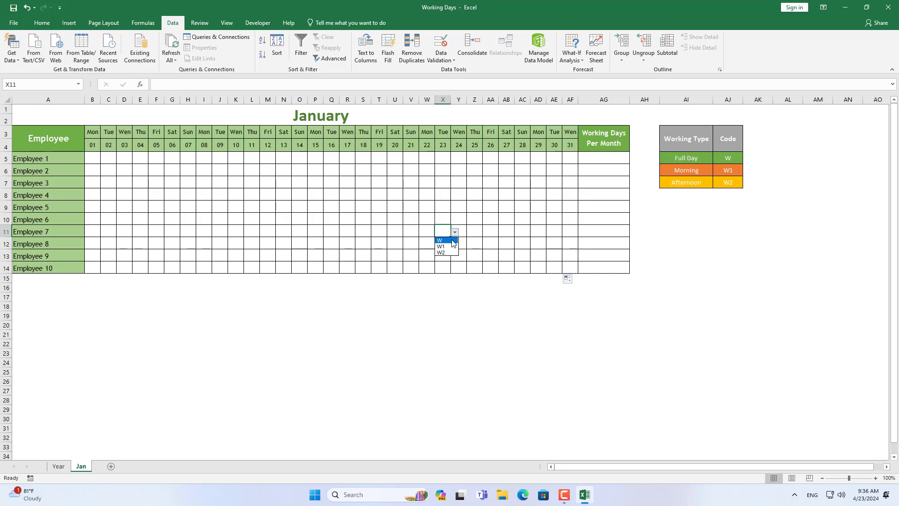
{"action": "left_click", "coordinate": [453, 240]}
{"action": "left_click", "coordinate": [455, 232]}
{"action": "left_click", "coordinate": [441, 246]}
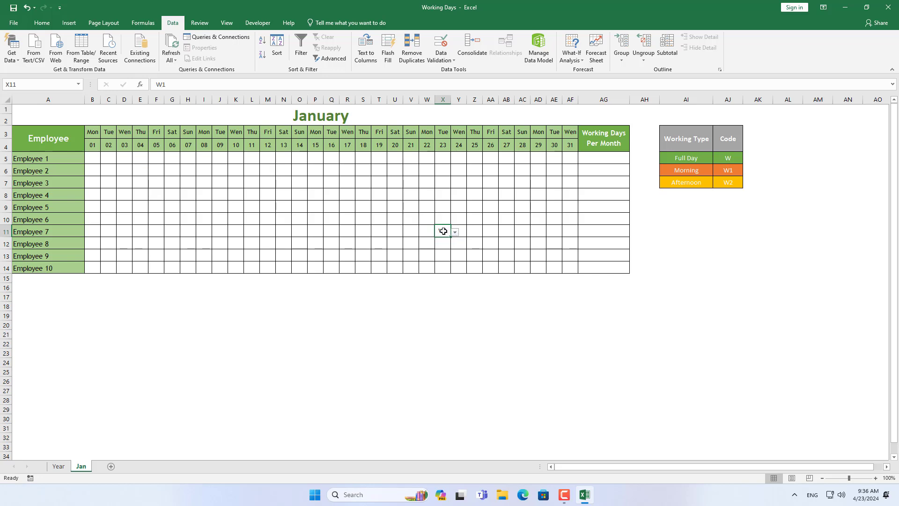
{"action": "key", "text": "Delete"}
Step: Set up a conditional formatting rule on B5:AF14 for cells whose value is equal to W
{"action": "left_click_drag", "start_coordinate": [96, 158], "coordinate": [563, 265]}
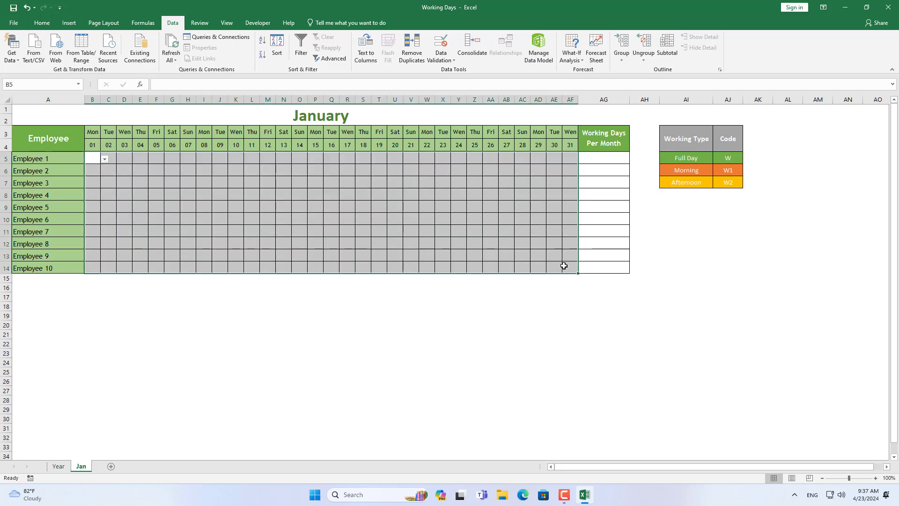
{"action": "left_click", "coordinate": [44, 23]}
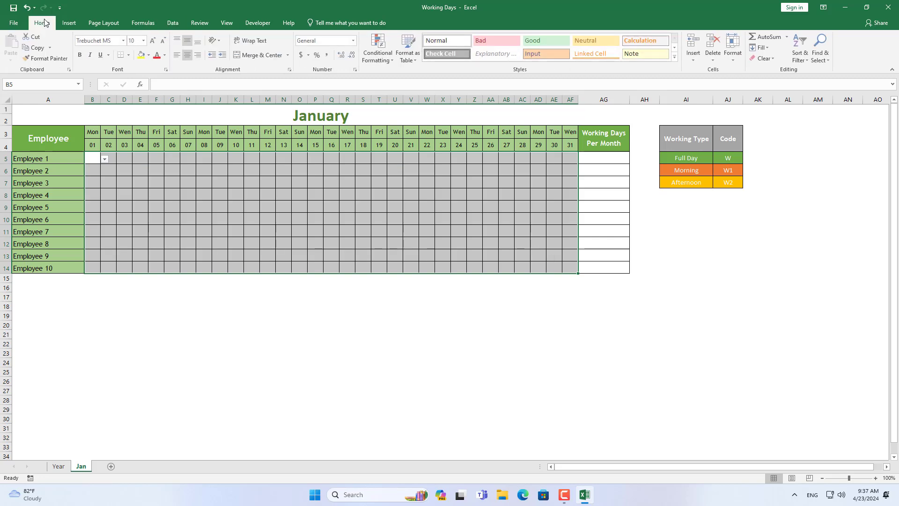
{"action": "left_click", "coordinate": [374, 55]}
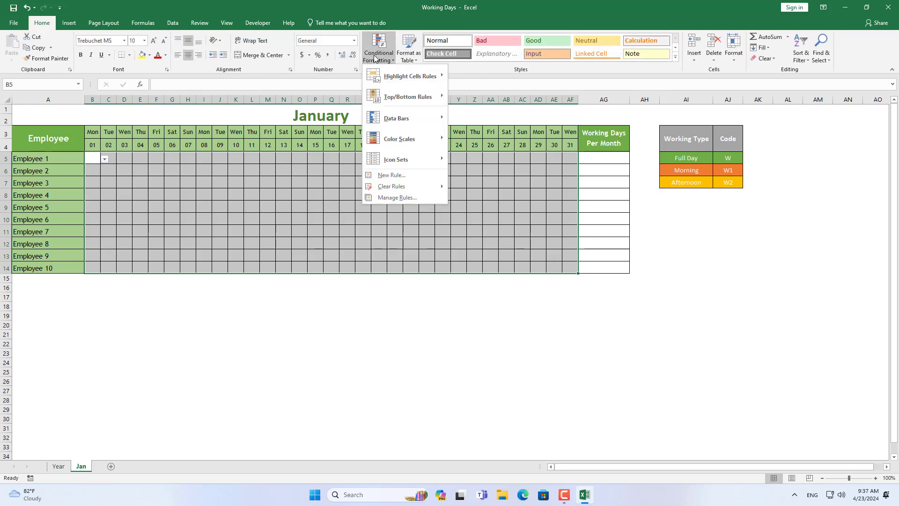
{"action": "left_click", "coordinate": [406, 174]}
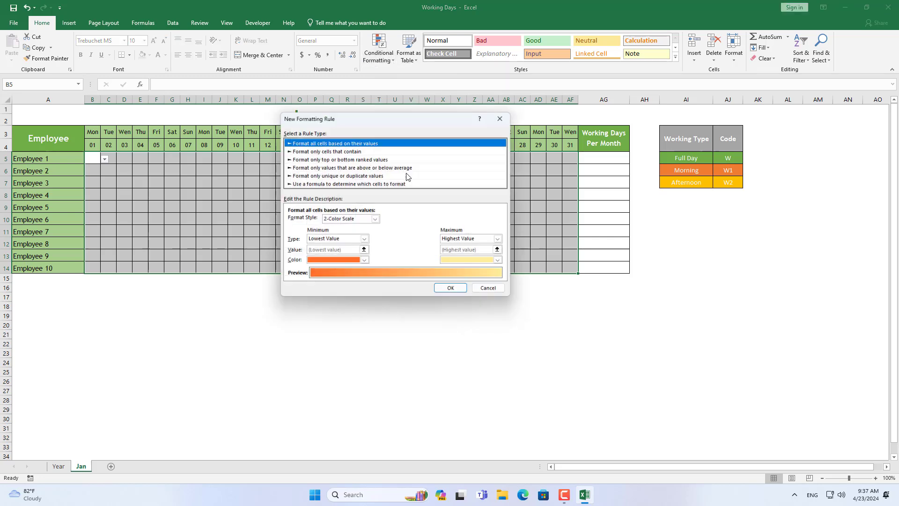
{"action": "left_click", "coordinate": [336, 150]}
{"action": "left_click", "coordinate": [366, 221]}
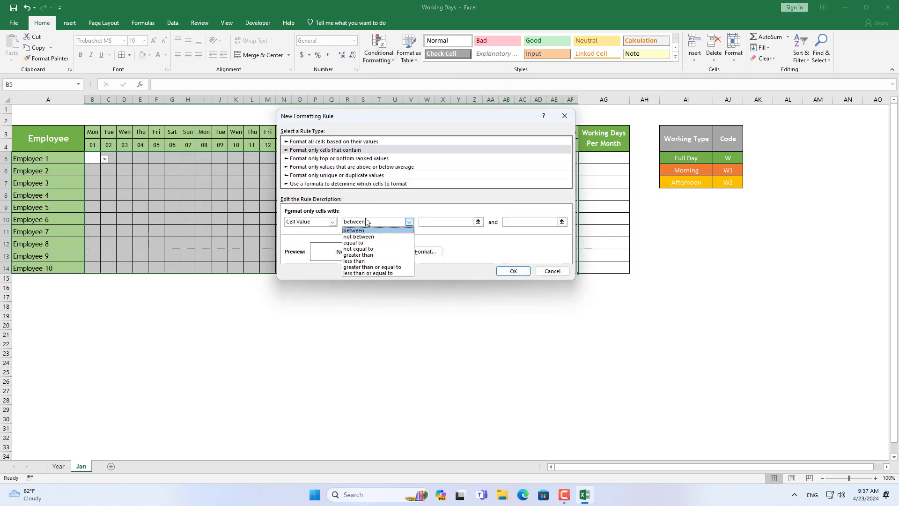
{"action": "left_click", "coordinate": [372, 246]}
{"action": "left_click", "coordinate": [440, 222]}
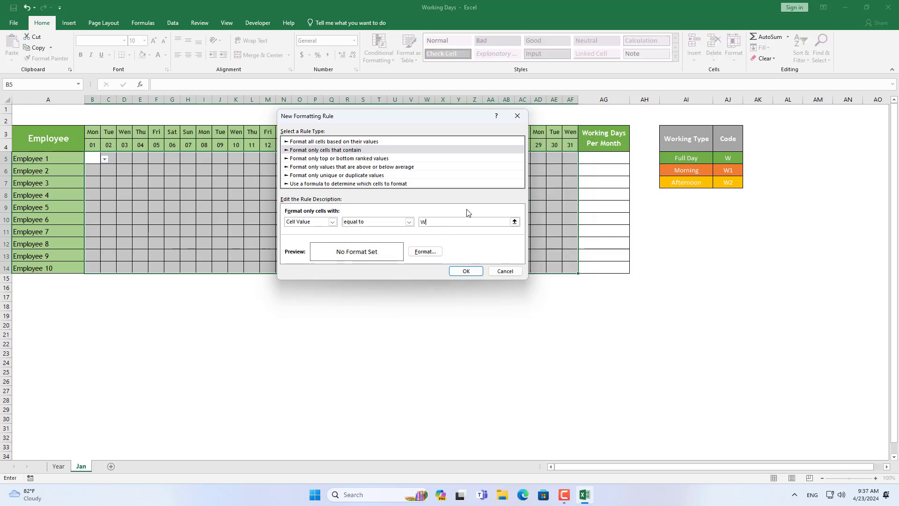
Step: Give the W rule a dark green font colour and apply it
{"action": "left_click", "coordinate": [425, 251]}
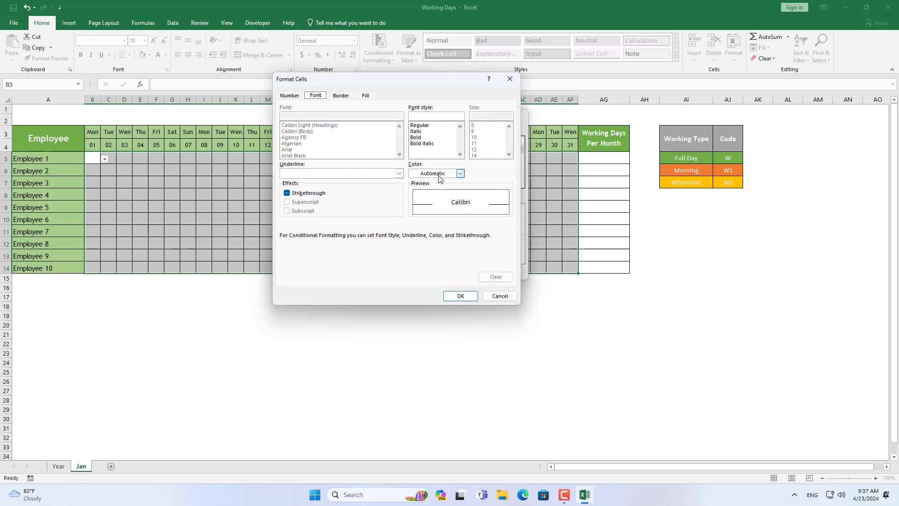
{"action": "left_click", "coordinate": [460, 174]}
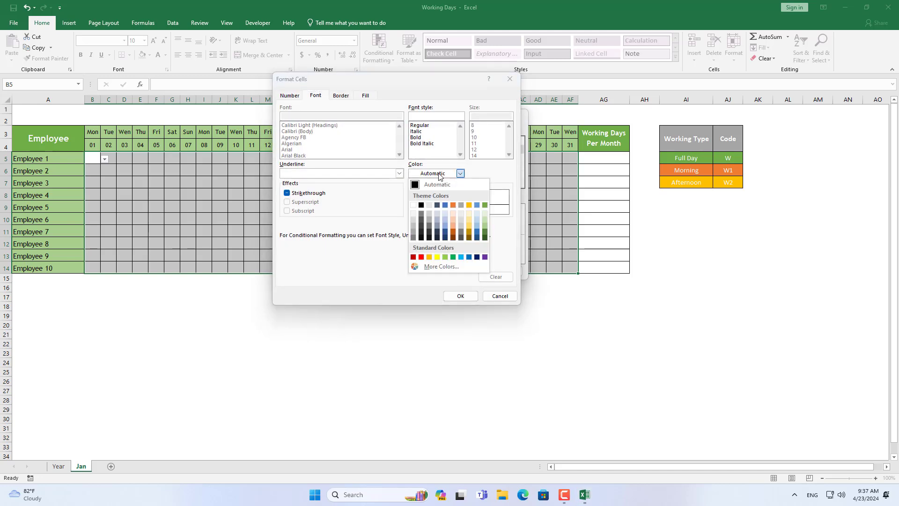
{"action": "left_click", "coordinate": [485, 238]}
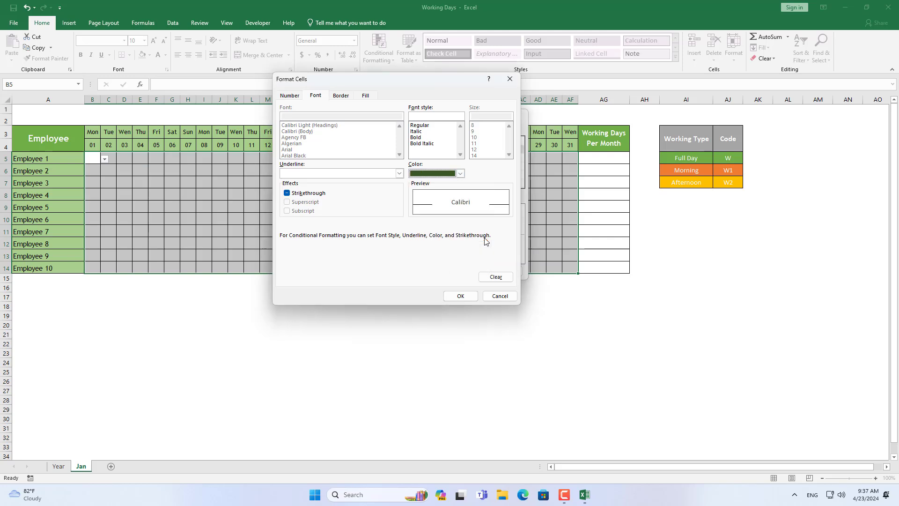
{"action": "left_click", "coordinate": [460, 295]}
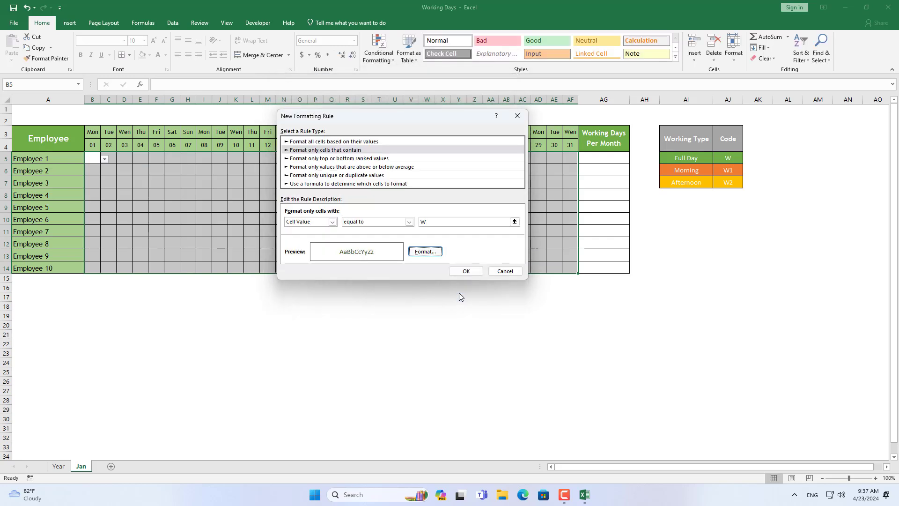
{"action": "left_click", "coordinate": [462, 273]}
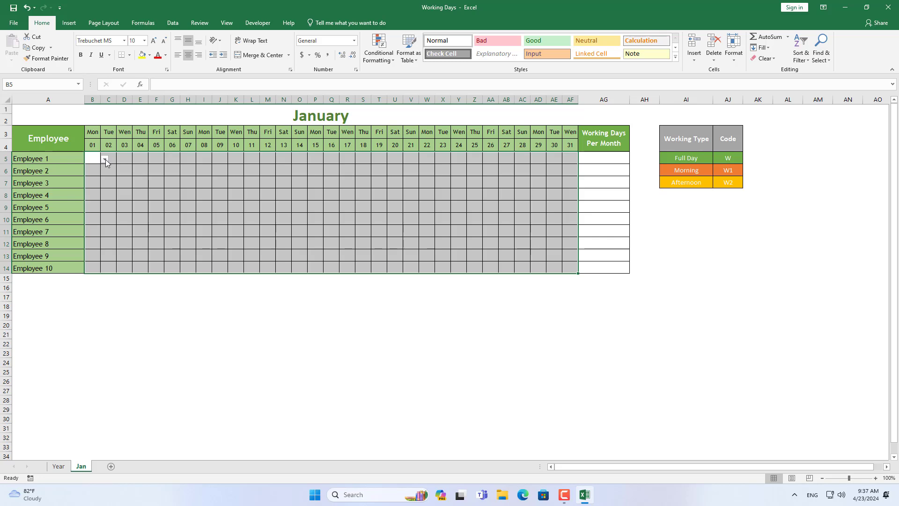
Step: Test the W formatting rule by choosing W in B5
{"action": "left_click", "coordinate": [105, 159]}
{"action": "left_click", "coordinate": [92, 167]}
{"action": "left_click", "coordinate": [96, 160]}
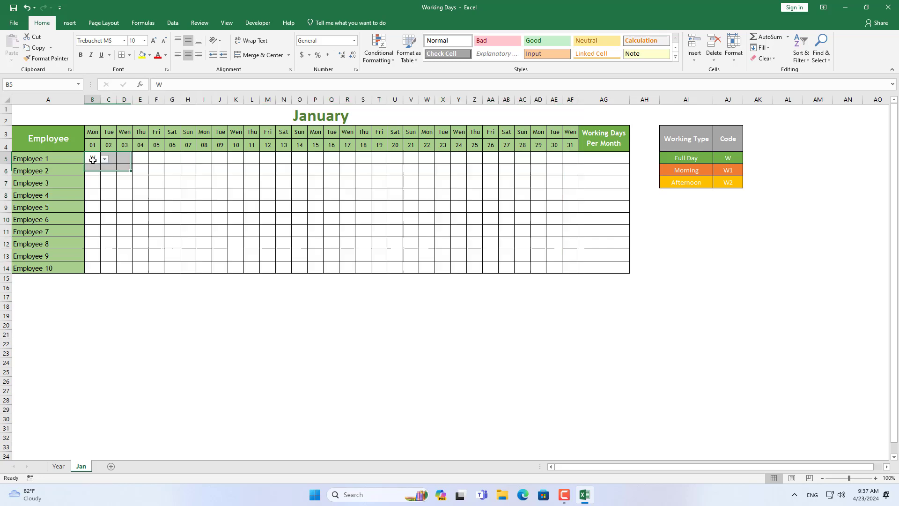
Step: Set up another conditional formatting rule on B5:AF14 for cell values equal to W1
{"action": "mouse_move", "coordinate": [96, 159]}
{"action": "left_mouse_down"}
{"action": "mouse_move", "coordinate": [488, 235]}
{"action": "mouse_move", "coordinate": [570, 265]}
{"action": "left_mouse_up"}
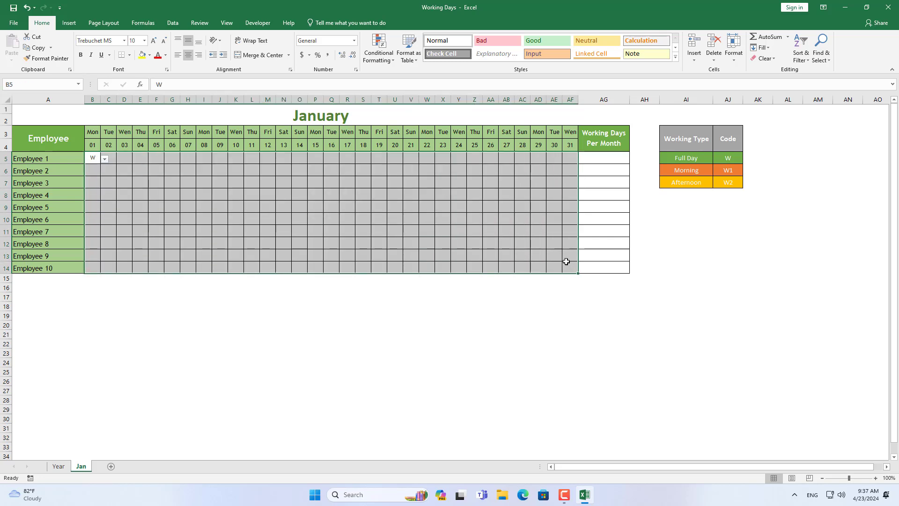
{"action": "left_click", "coordinate": [377, 57]}
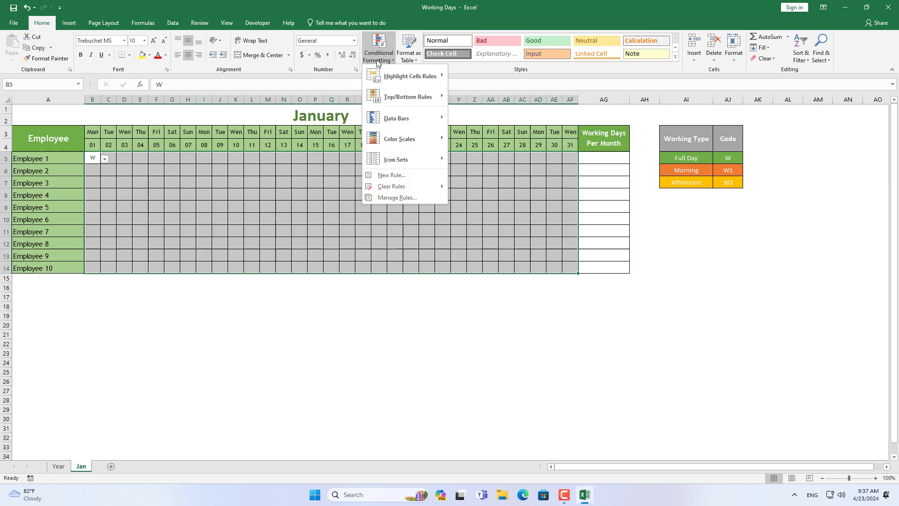
{"action": "left_click", "coordinate": [402, 176]}
{"action": "left_click", "coordinate": [358, 140]}
{"action": "left_click", "coordinate": [415, 211]}
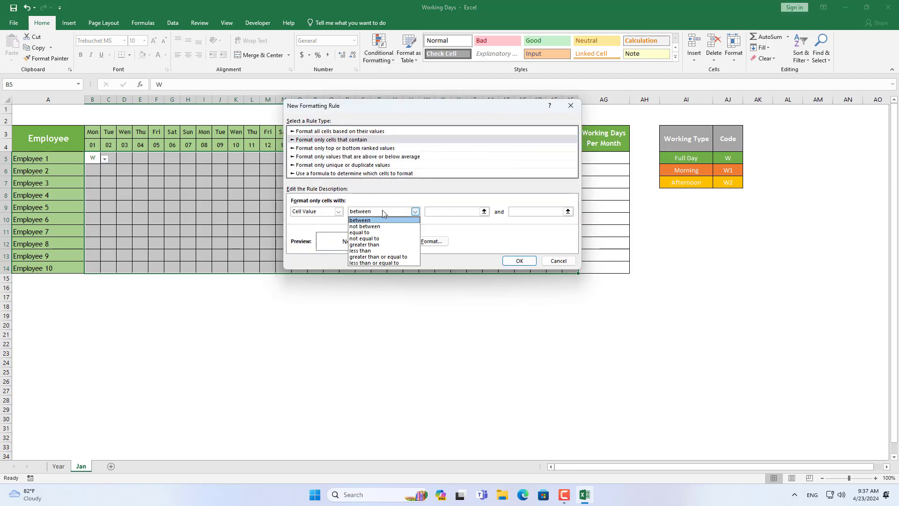
{"action": "left_click", "coordinate": [370, 233]}
{"action": "left_click", "coordinate": [434, 213]}
{"action": "type", "text": "W1"}
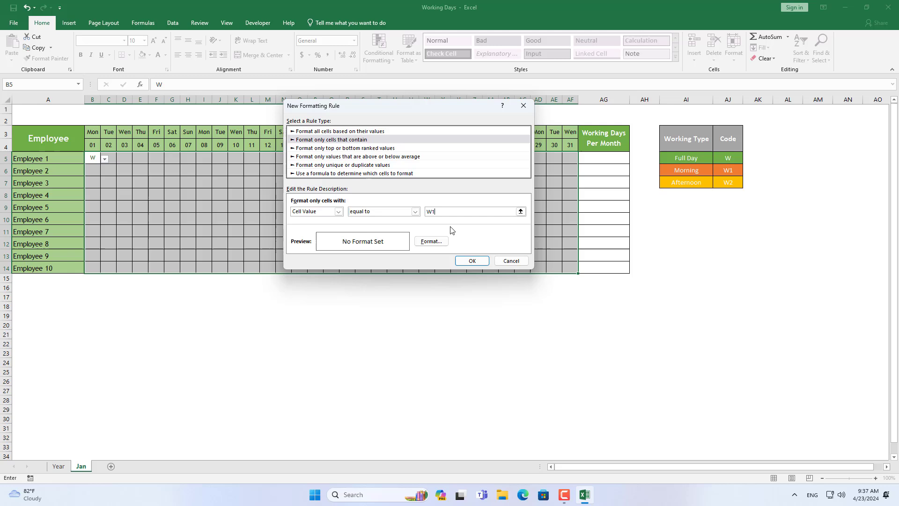
Step: Format the W1 rule with an orange fill and white font, and apply it
{"action": "left_click", "coordinate": [431, 241]}
{"action": "left_click", "coordinate": [373, 86]}
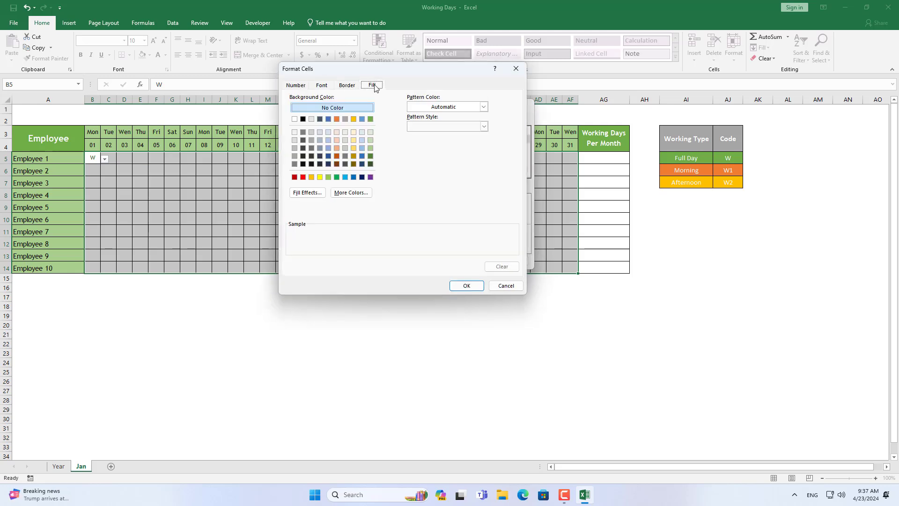
{"action": "left_click", "coordinate": [336, 119]}
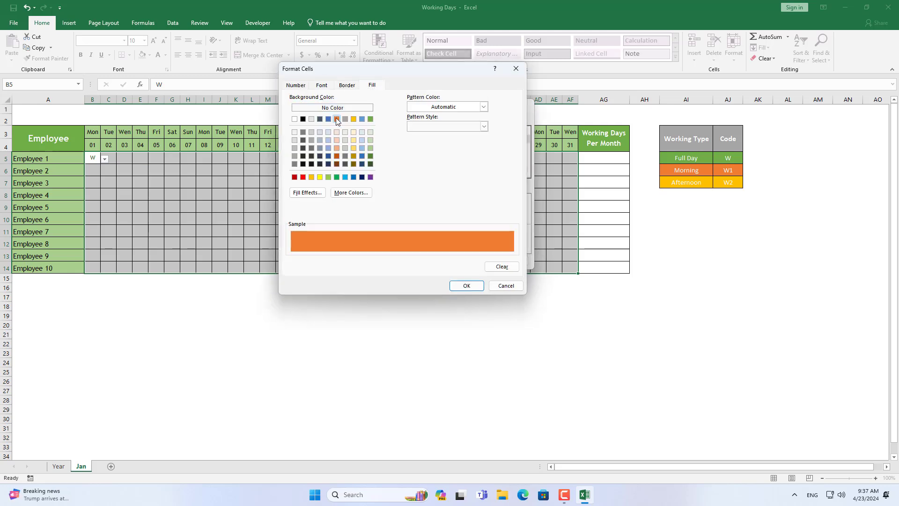
{"action": "left_click", "coordinate": [323, 86]}
{"action": "left_click", "coordinate": [467, 285]}
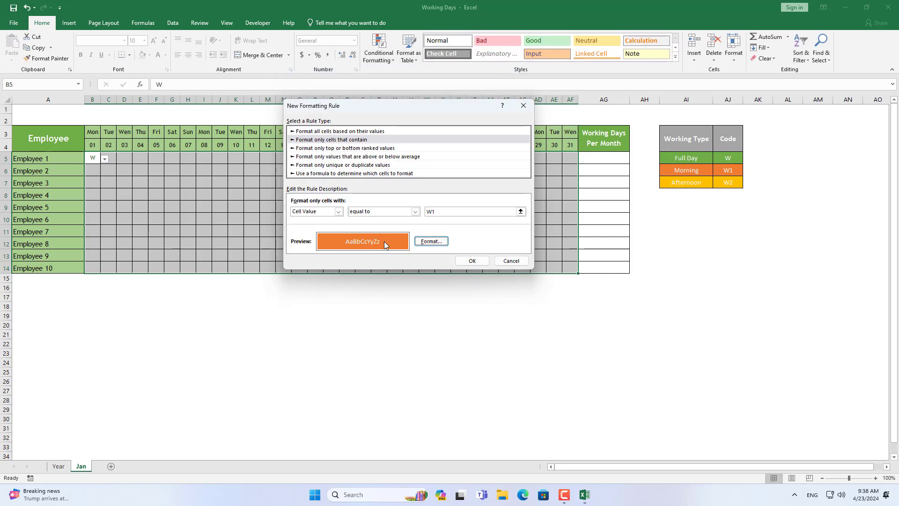
{"action": "left_click", "coordinate": [471, 261]}
Step: Test the formatting in B5 by choosing W1 and W2 in turn
{"action": "left_click", "coordinate": [105, 159]}
{"action": "left_click", "coordinate": [94, 174]}
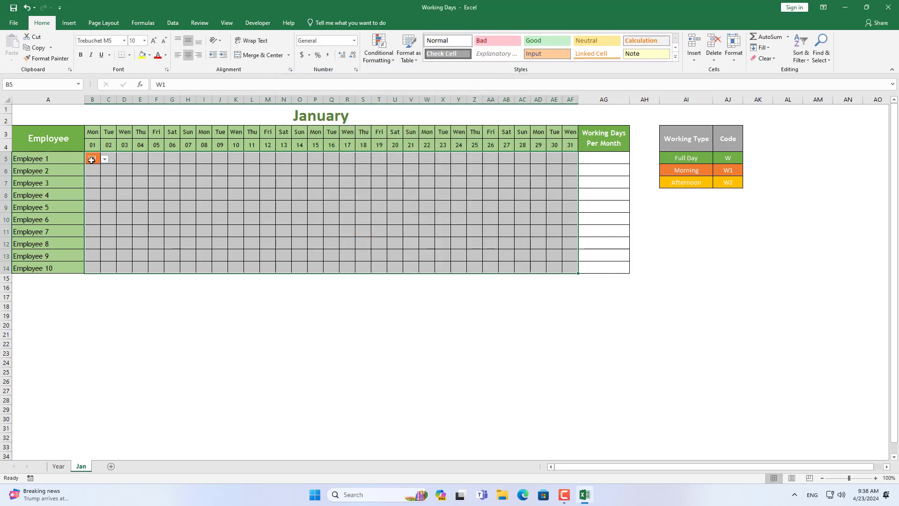
{"action": "left_click", "coordinate": [105, 159]}
{"action": "left_click", "coordinate": [96, 180]}
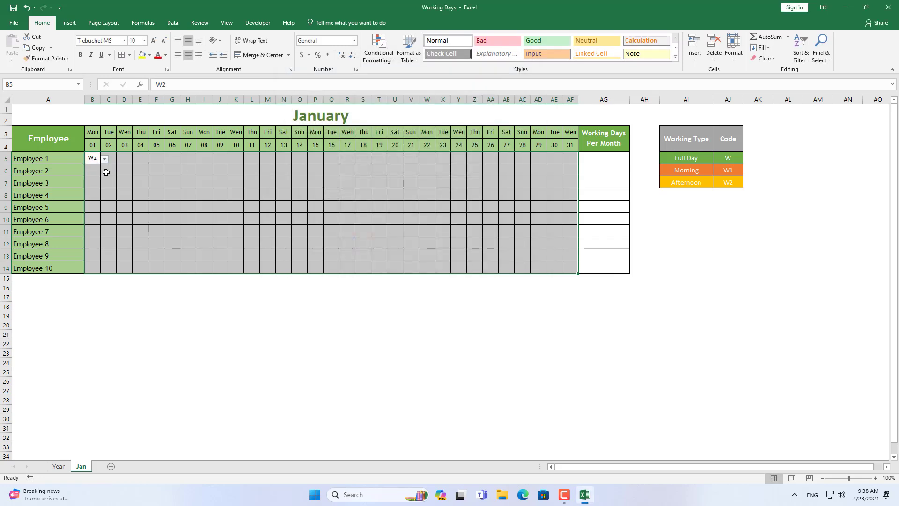
Step: Set up a third conditional formatting rule on B5:AF14 for cell values equal to W2
{"action": "left_click", "coordinate": [378, 62]}
{"action": "left_click", "coordinate": [384, 174]}
{"action": "left_click", "coordinate": [358, 129]}
{"action": "left_click", "coordinate": [388, 201]}
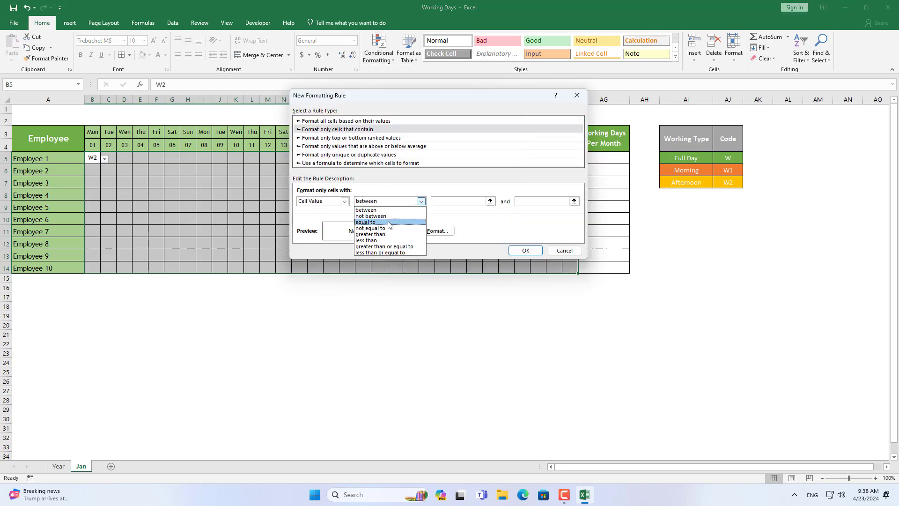
{"action": "left_click", "coordinate": [389, 222]}
Step: Format the W2 rule with a gold fill and white font, and apply it
{"action": "left_click", "coordinate": [438, 230]}
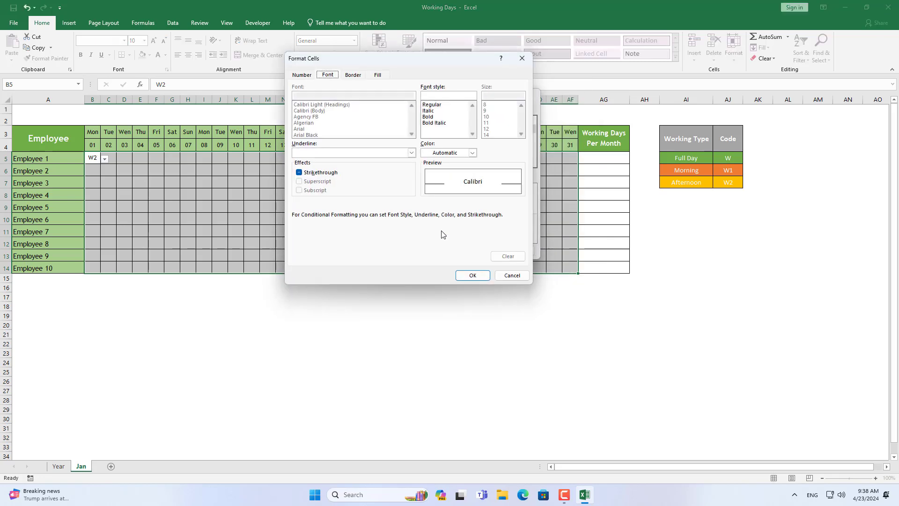
{"action": "left_click", "coordinate": [472, 152]}
{"action": "left_click", "coordinate": [383, 90]}
{"action": "left_click", "coordinate": [377, 75]}
{"action": "left_click", "coordinate": [361, 108]}
{"action": "left_click", "coordinate": [468, 275]}
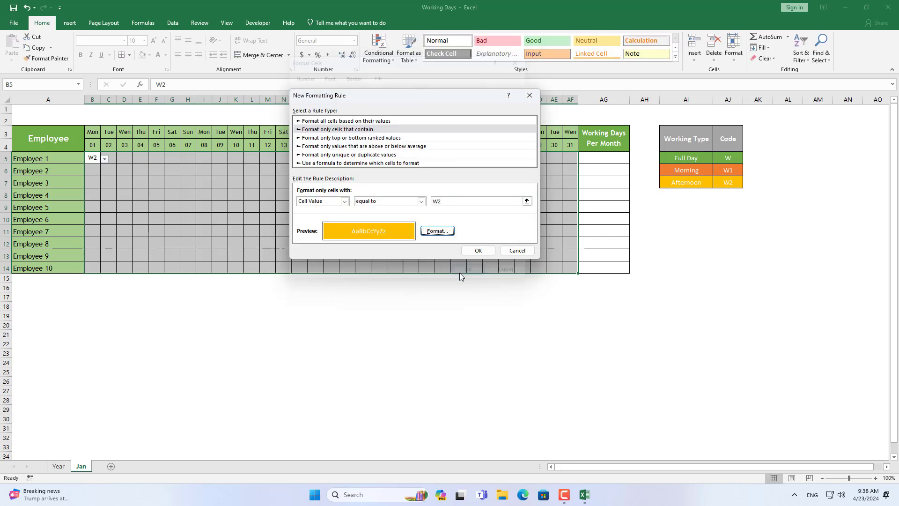
{"action": "left_click", "coordinate": [478, 250]}
Step: Enter W in B6 and W1 in B7, and check the code colours in B5:B7
{"action": "left_click", "coordinate": [92, 171]}
{"action": "type", "text": "W"}
{"action": "key", "text": "Return"}
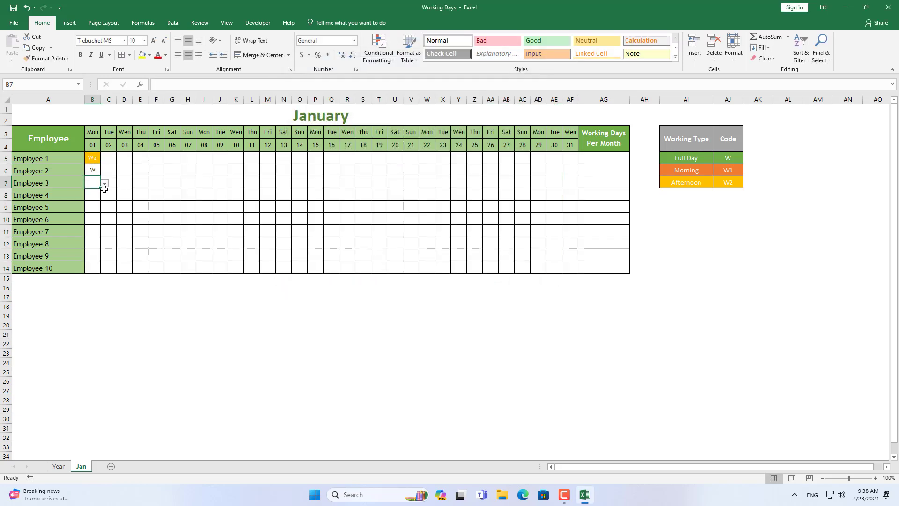
{"action": "type", "text": "W1"}
{"action": "key", "text": "Return"}
{"action": "left_click", "coordinate": [93, 158]}
{"action": "key", "text": "Down"}
{"action": "key", "text": "Down"}
Step: Enter =COUNTIF(B5:AF5,"W") in AG5 to count Employee 1's full working days
{"action": "left_click", "coordinate": [602, 158]}
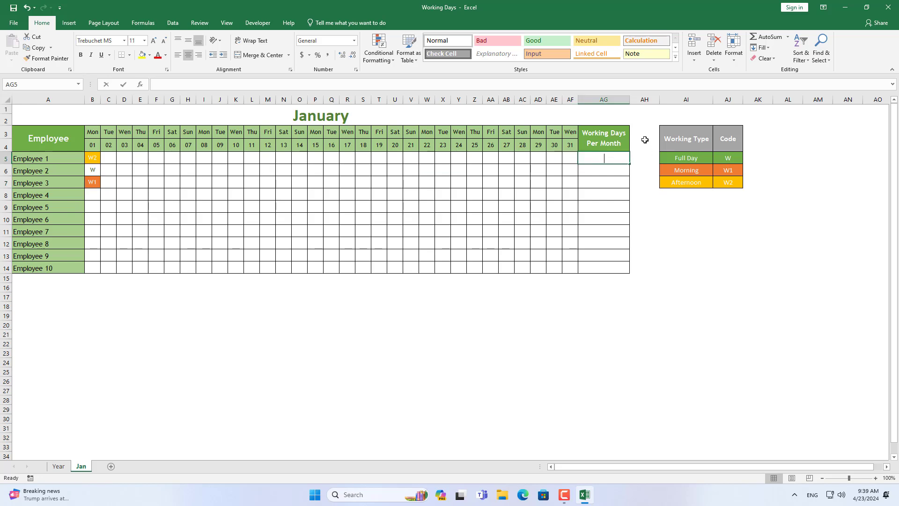
{"action": "type", "text": "=cou"}
{"action": "key", "text": "Down"}
{"action": "key", "text": "Down"}
{"action": "key", "text": "Down"}
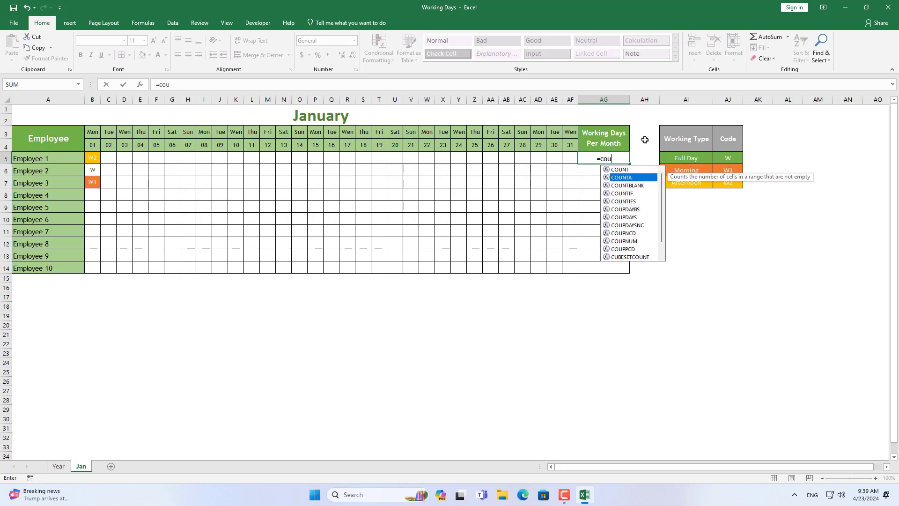
{"action": "key", "text": "Tab"}
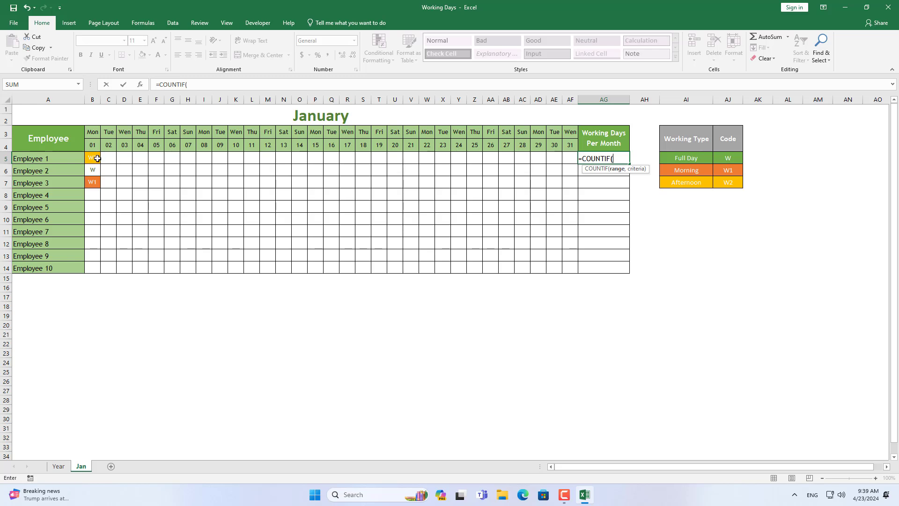
{"action": "left_click_drag", "start_coordinate": [93, 159], "coordinate": [570, 159]}
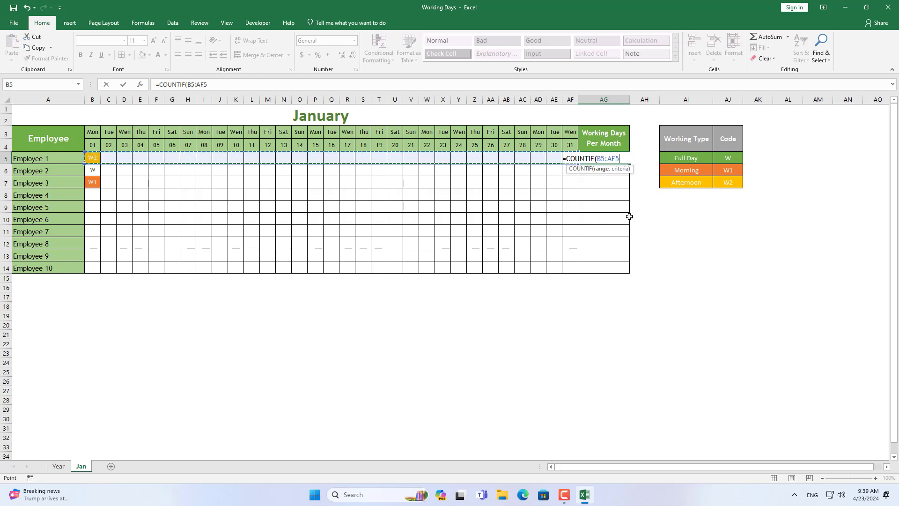
{"action": "type", "text": ","}
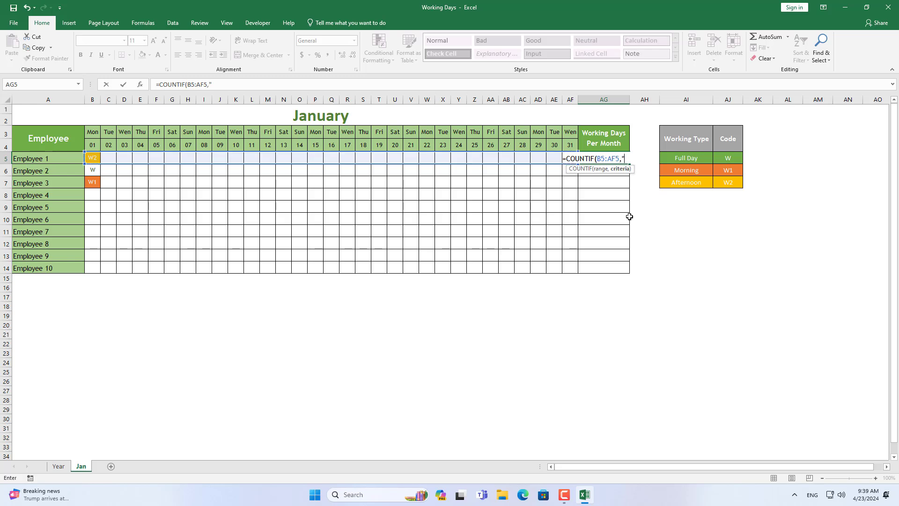
{"action": "type", "text": "\"W\")"}
{"action": "key", "text": "Return"}
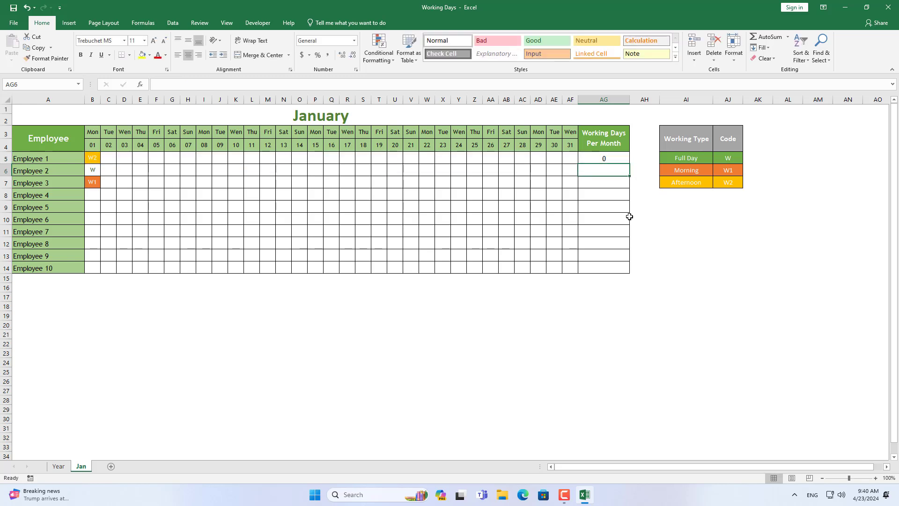
Step: Choose W in B5, fill it across through J5, and check the working-day count in AG5
{"action": "left_click", "coordinate": [94, 157]}
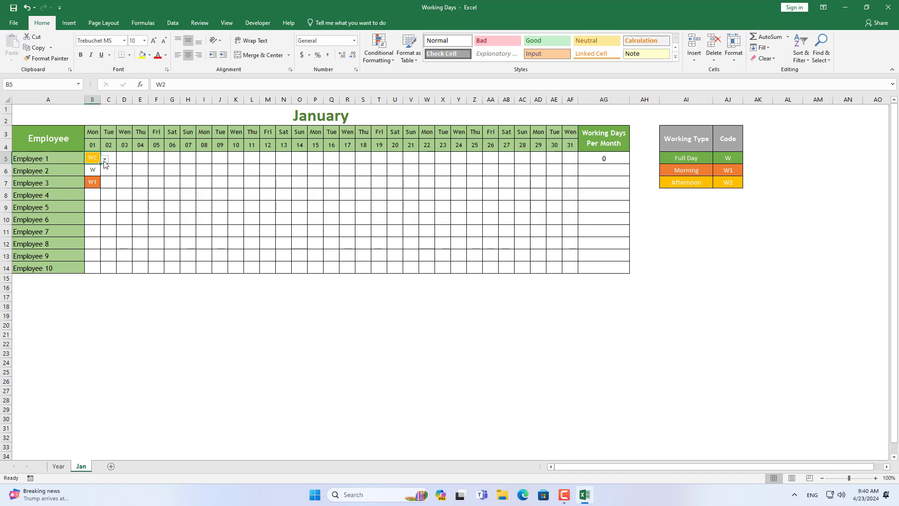
{"action": "left_click", "coordinate": [104, 159]}
{"action": "left_click", "coordinate": [96, 167]}
{"action": "left_click", "coordinate": [584, 159]}
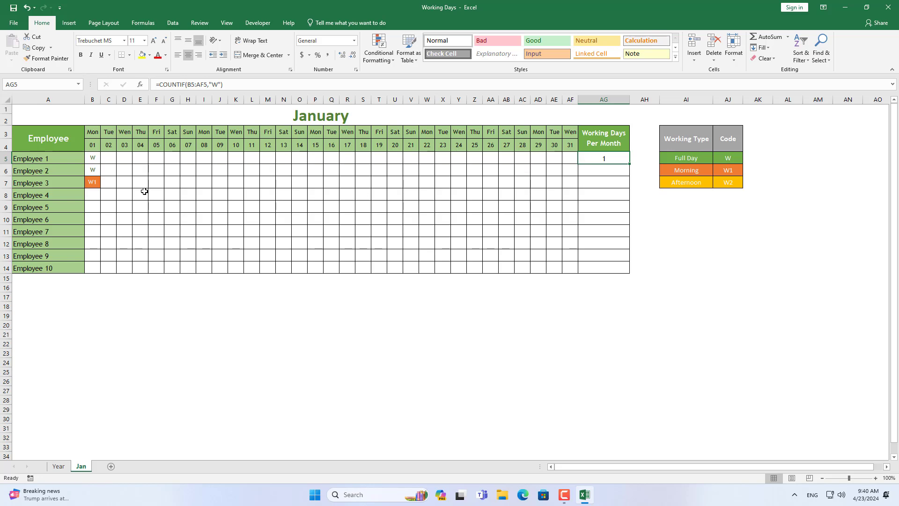
{"action": "left_click", "coordinate": [93, 159]}
{"action": "left_click_drag", "start_coordinate": [100, 164], "coordinate": [227, 168]}
{"action": "left_click", "coordinate": [619, 170]}
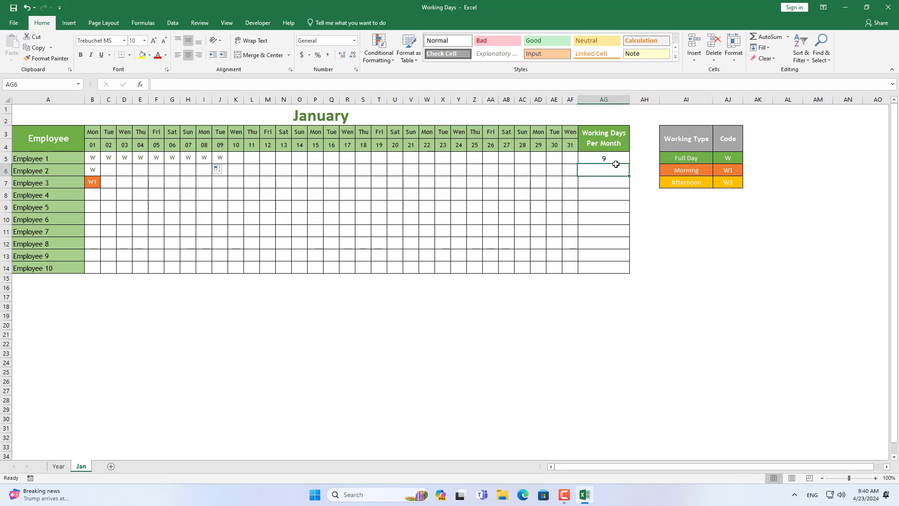
{"action": "left_click", "coordinate": [612, 157]}
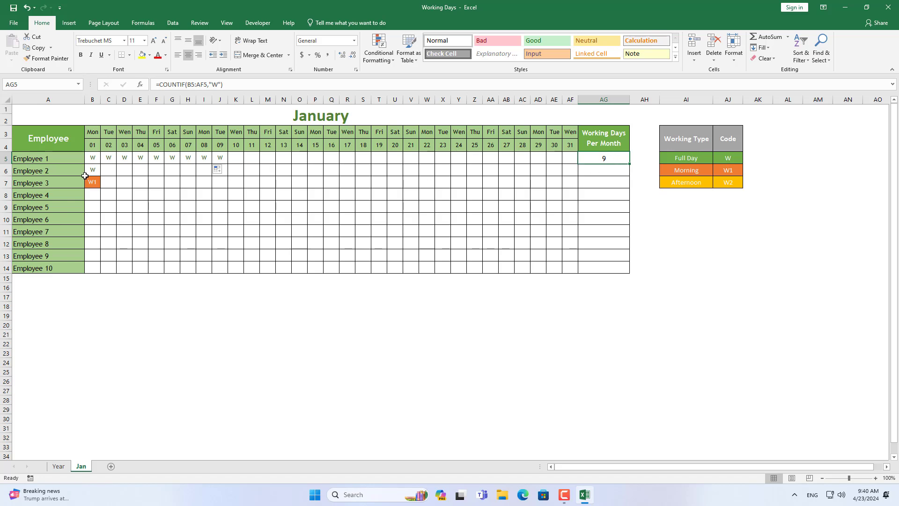
Step: Change Employee 1's code for January 02 in C5 to W1
{"action": "left_click", "coordinate": [109, 160]}
{"action": "left_click", "coordinate": [120, 159]}
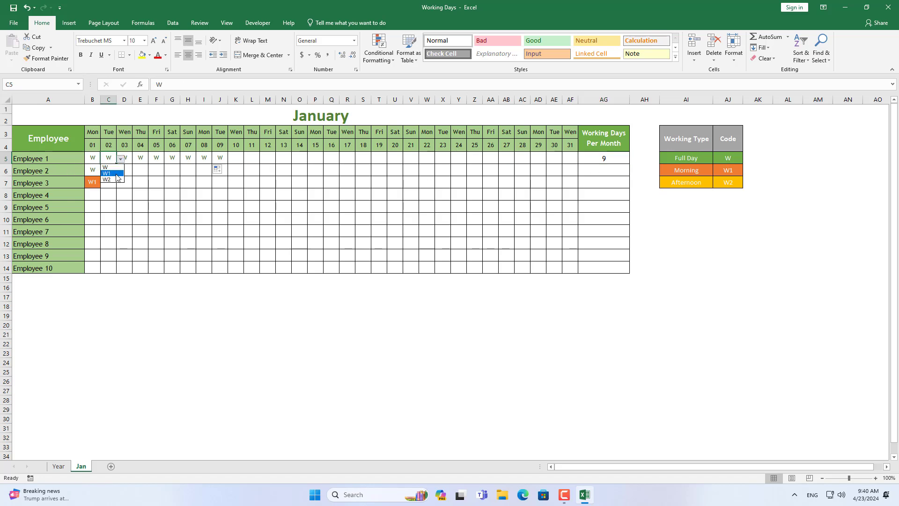
{"action": "left_click", "coordinate": [116, 174]}
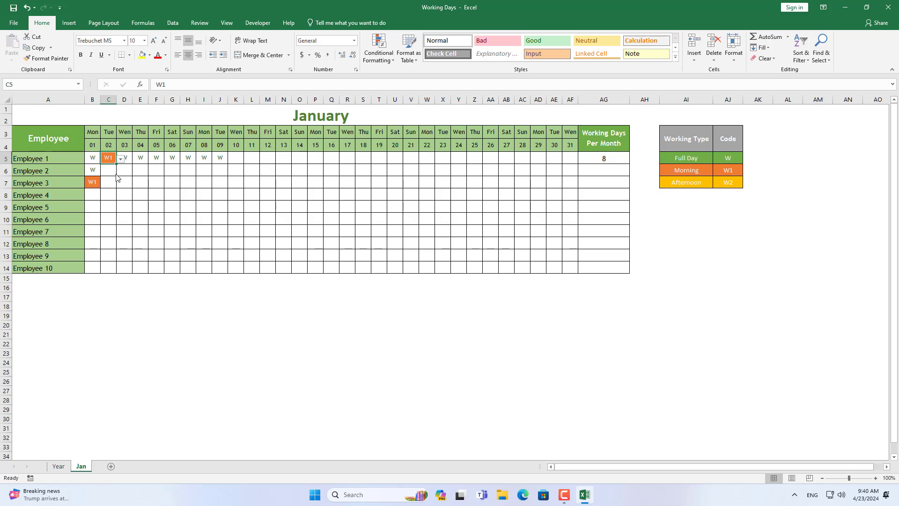
Step: Extend the AG5 formula to =COUNTIF(B5:AF5,"W")+COUNTIF(B5:AF5,"W1")/2 so morning shifts count as half days
{"action": "left_click", "coordinate": [605, 158]}
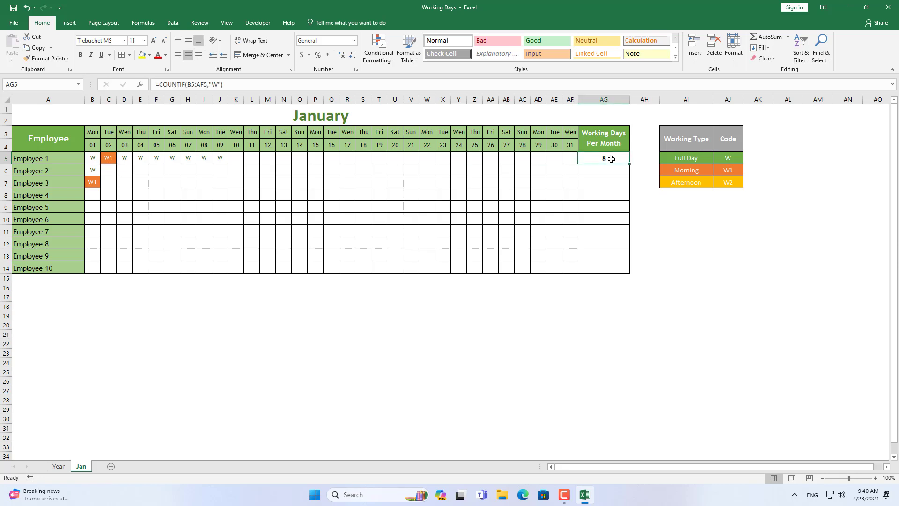
{"action": "left_click", "coordinate": [234, 85]}
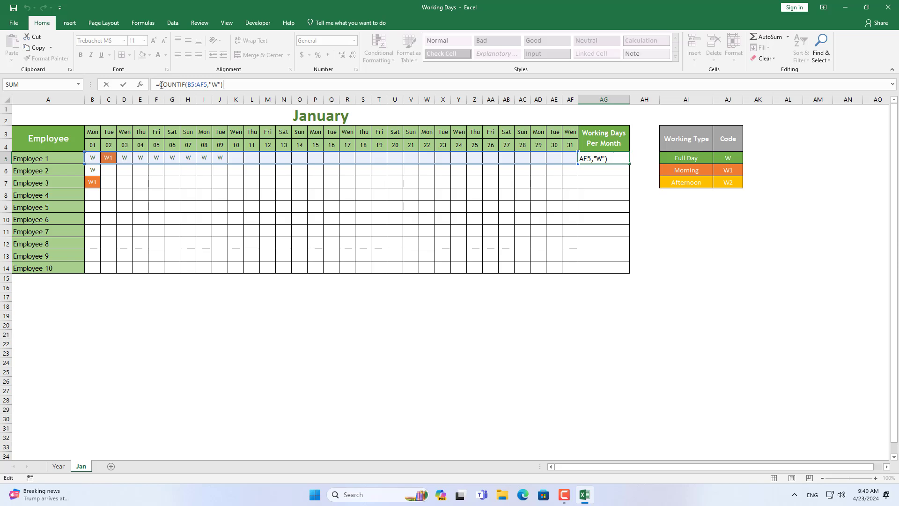
{"action": "left_click_drag", "start_coordinate": [160, 85], "coordinate": [264, 91]}
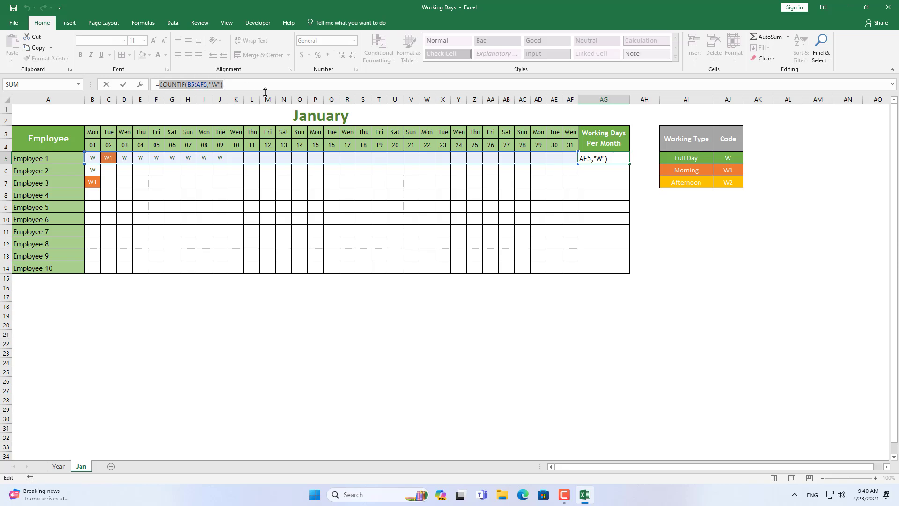
{"action": "right_click", "coordinate": [204, 82]}
{"action": "left_click", "coordinate": [227, 104]}
{"action": "left_click", "coordinate": [243, 84]}
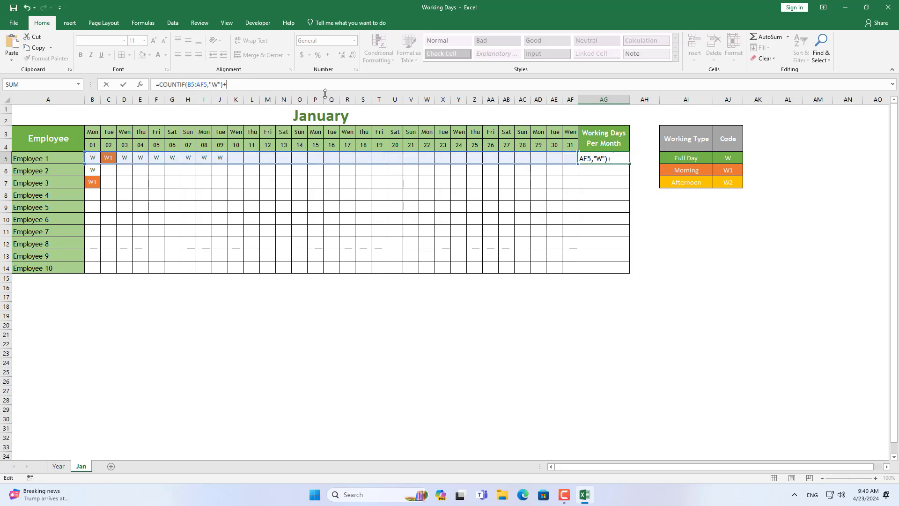
{"action": "right_click", "coordinate": [284, 89]}
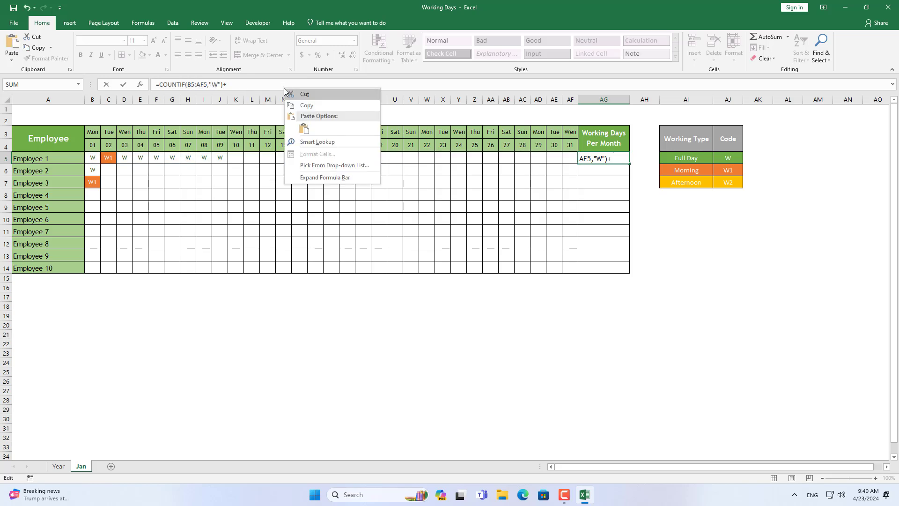
{"action": "left_click", "coordinate": [303, 129]}
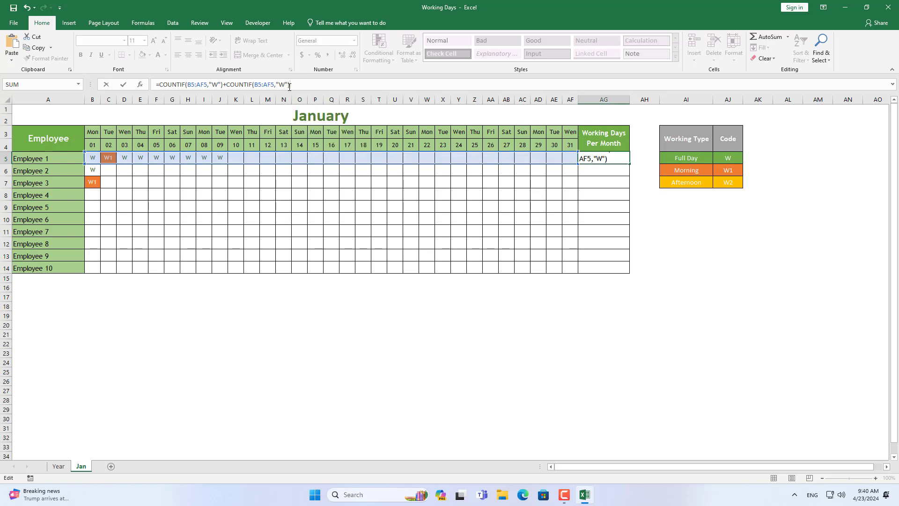
{"action": "key", "text": "Left"}
{"action": "key", "text": "Left"}
{"action": "type", "text": "1/2"}
{"action": "key", "text": "Return"}
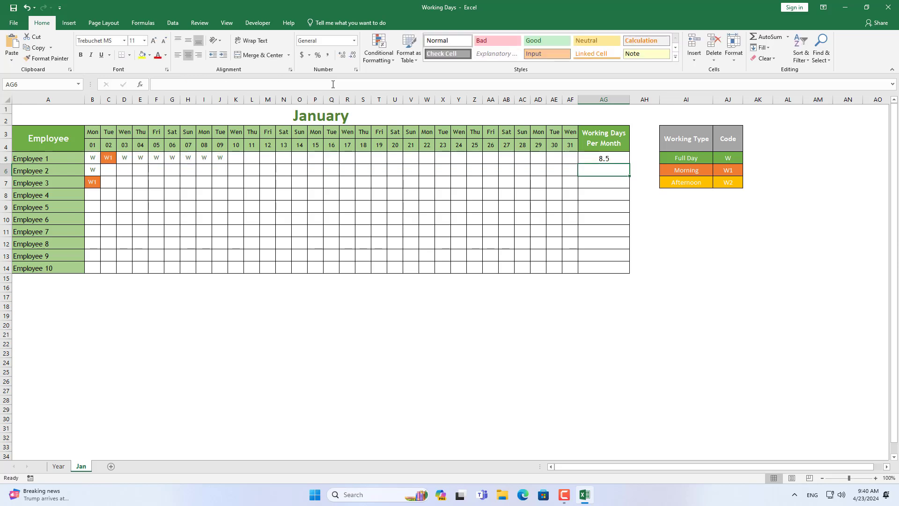
Step: Append ++COUNTIF(B5:AF5,"W2")/2 to the AG5 formula so afternoon shifts also count as half days
{"action": "left_click", "coordinate": [599, 159]}
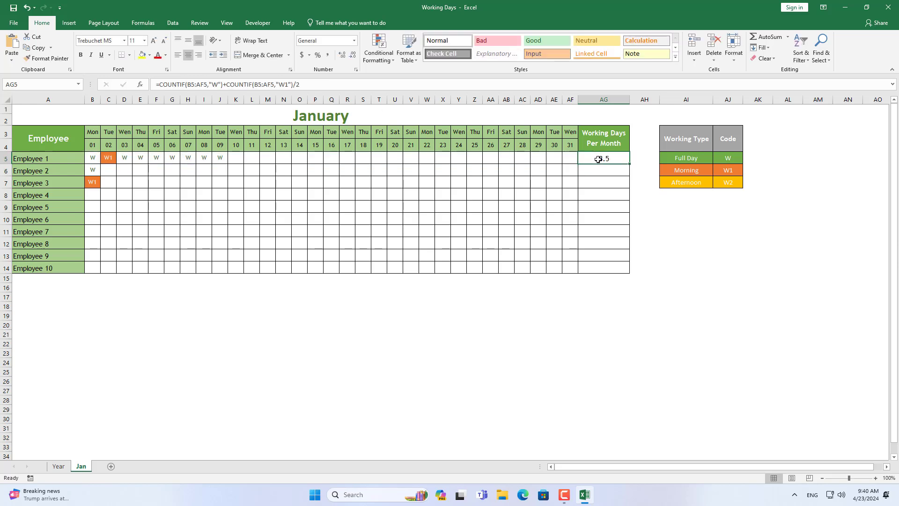
{"action": "left_click", "coordinate": [225, 85]}
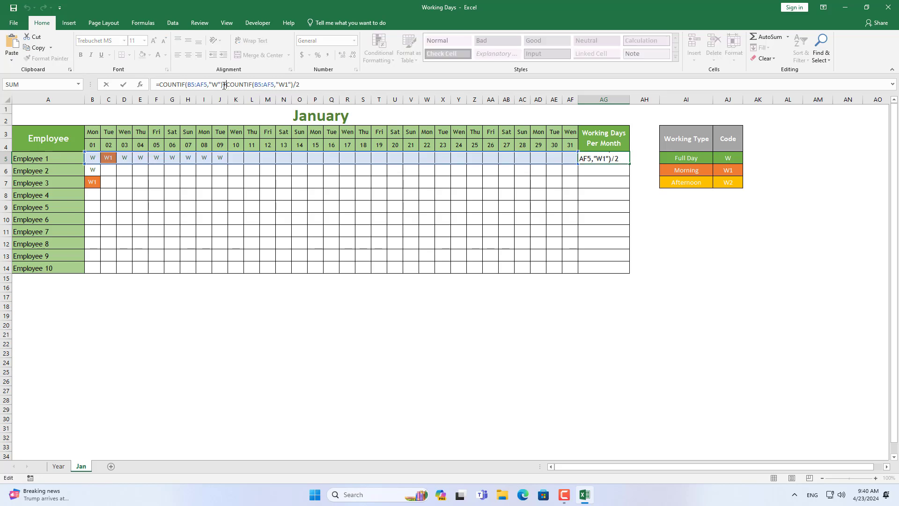
{"action": "left_click_drag", "start_coordinate": [223, 85], "coordinate": [287, 85]}
{"action": "right_click", "coordinate": [286, 85]}
{"action": "left_click", "coordinate": [320, 101]}
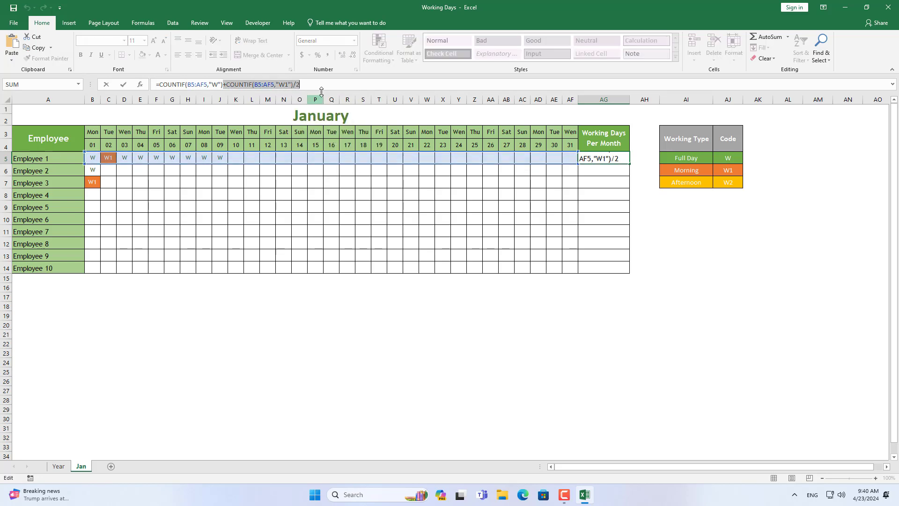
{"action": "left_click", "coordinate": [323, 84]}
{"action": "type", "text": "+"}
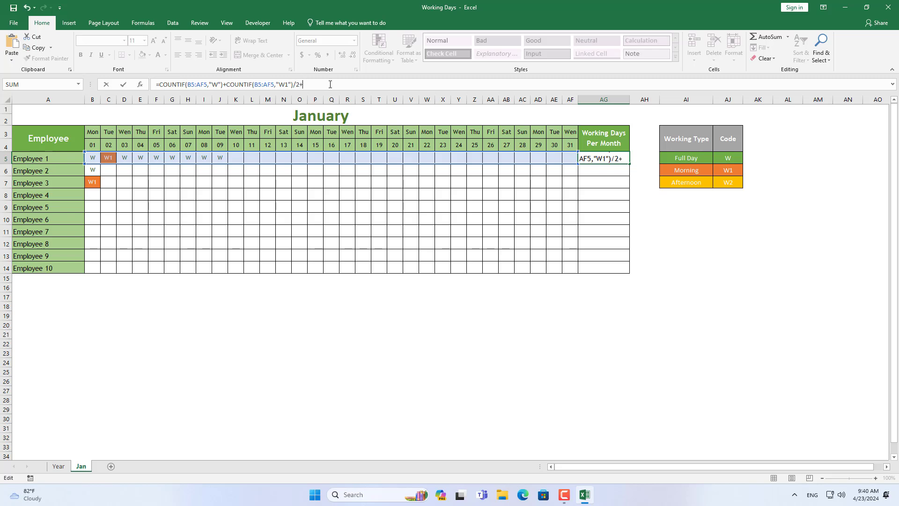
{"action": "right_click", "coordinate": [330, 85]}
{"action": "left_click", "coordinate": [351, 122]}
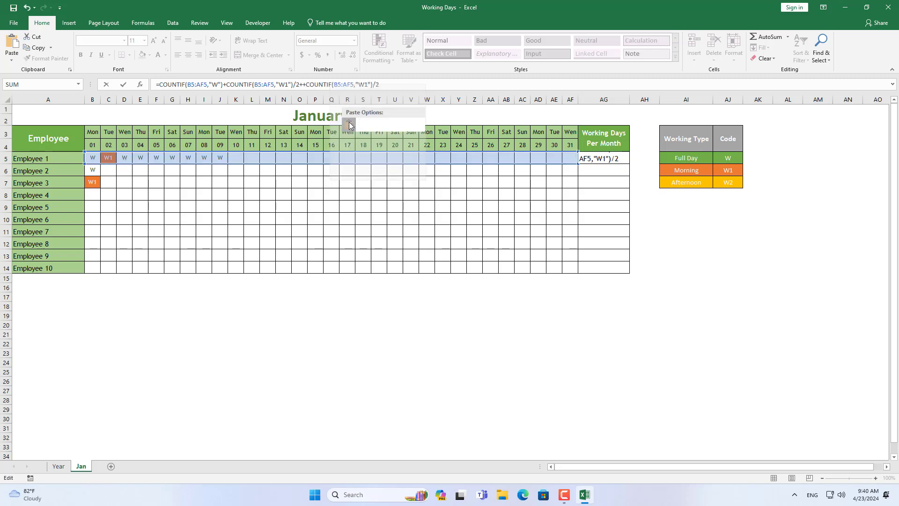
{"action": "type", "text": "2"}
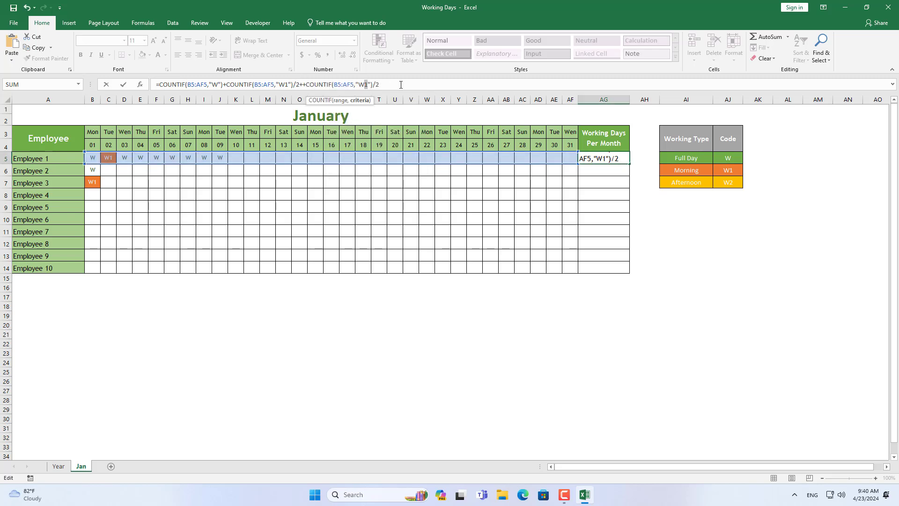
{"action": "key", "text": "Return"}
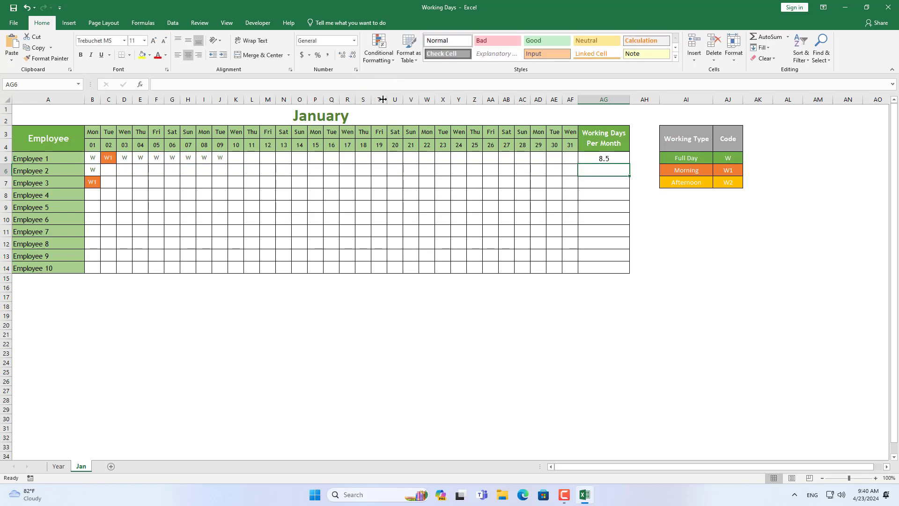
Step: Change Employee 1's code in E5 to W2 and check the working-day count in AG5
{"action": "left_click", "coordinate": [140, 158]}
{"action": "left_click", "coordinate": [152, 159]}
{"action": "left_click", "coordinate": [146, 180]}
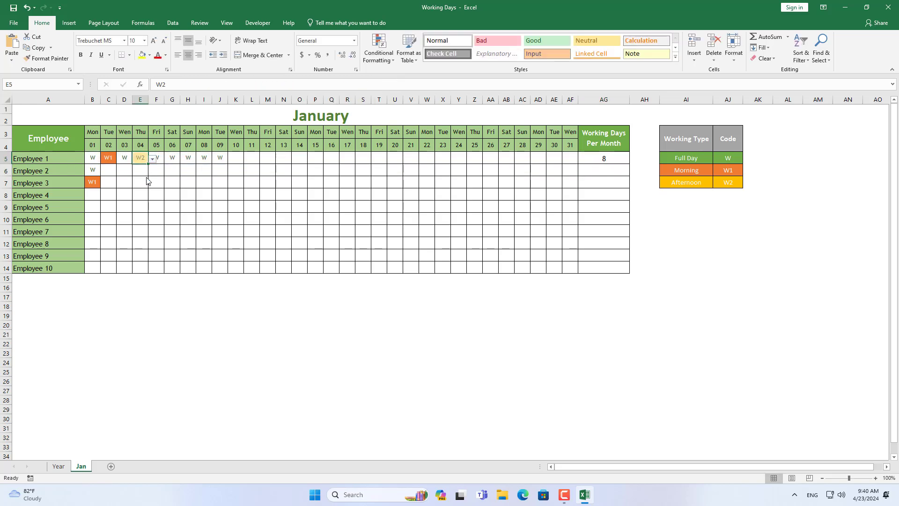
{"action": "left_click", "coordinate": [598, 158]}
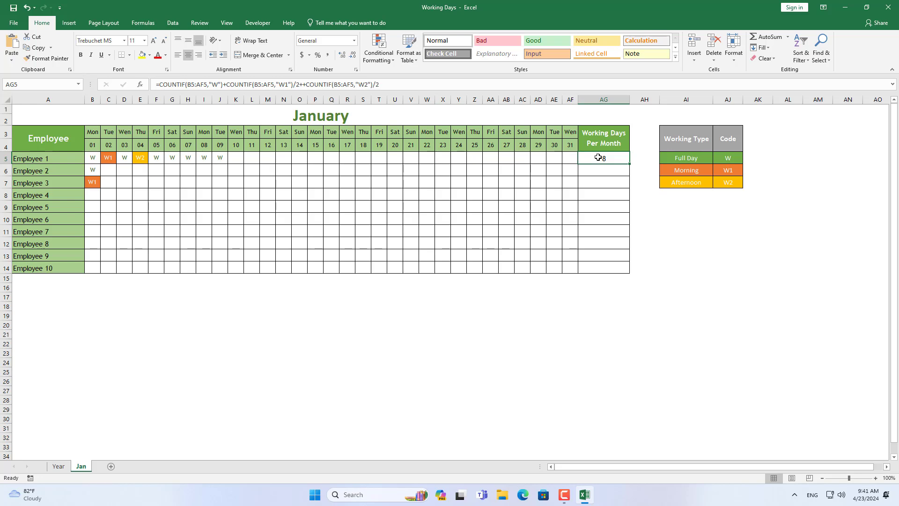
Step: Clear the W codes from F5:J5 and review the count and complete formula in AG5
{"action": "left_click_drag", "start_coordinate": [157, 159], "coordinate": [220, 159]}
{"action": "key", "text": "Delete"}
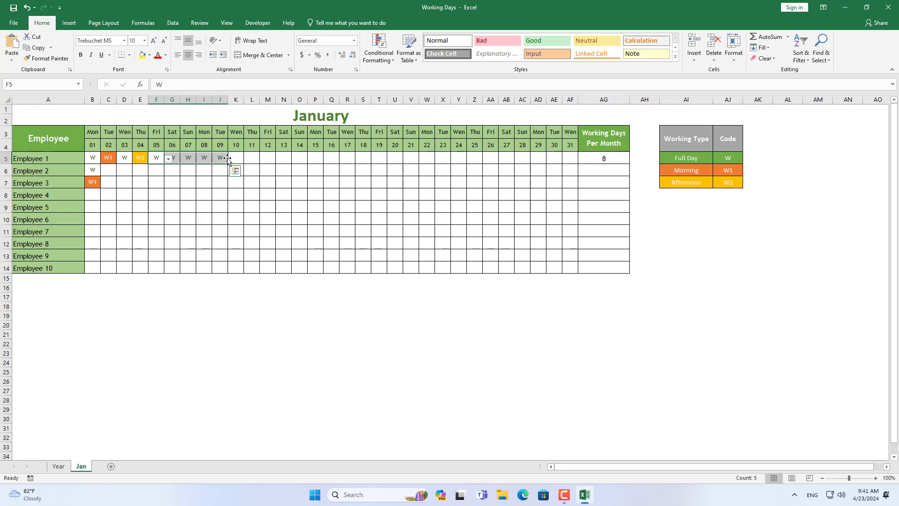
{"action": "left_click", "coordinate": [606, 156]}
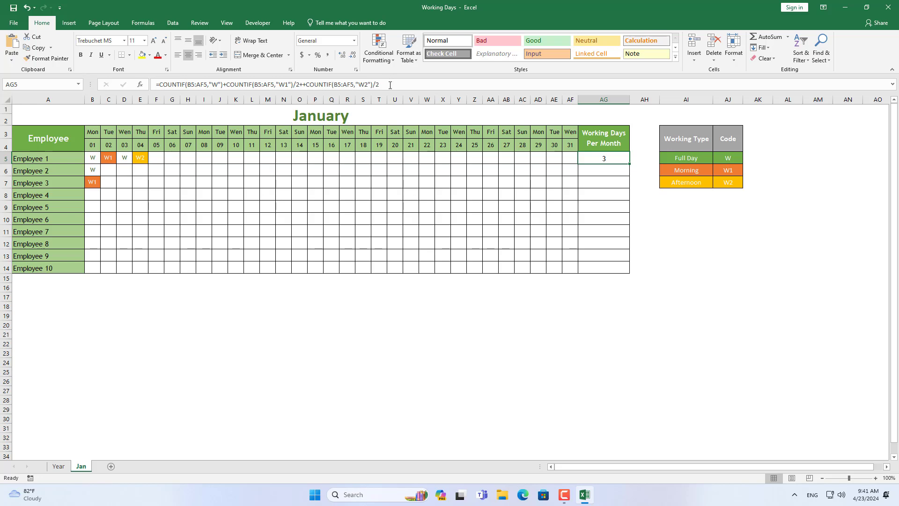
{"action": "left_click_drag", "start_coordinate": [389, 85], "coordinate": [145, 85]}
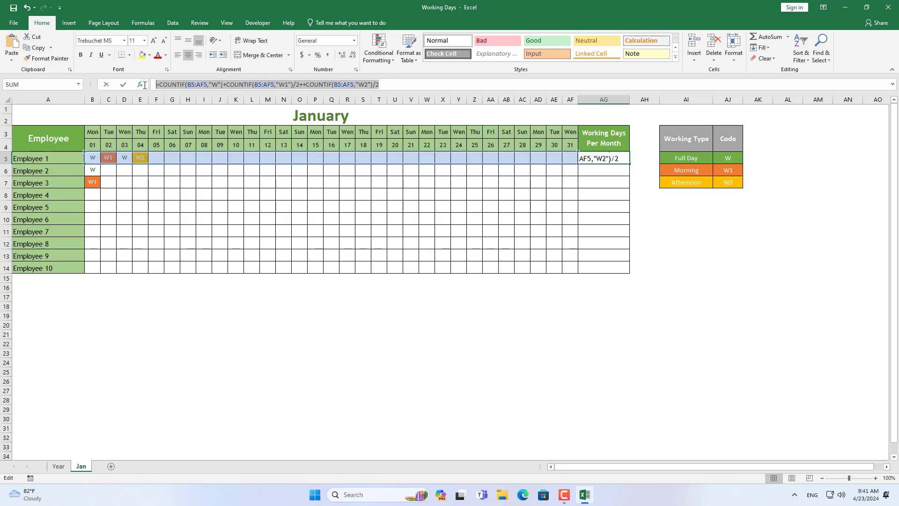
{"action": "left_click", "coordinate": [591, 155]}
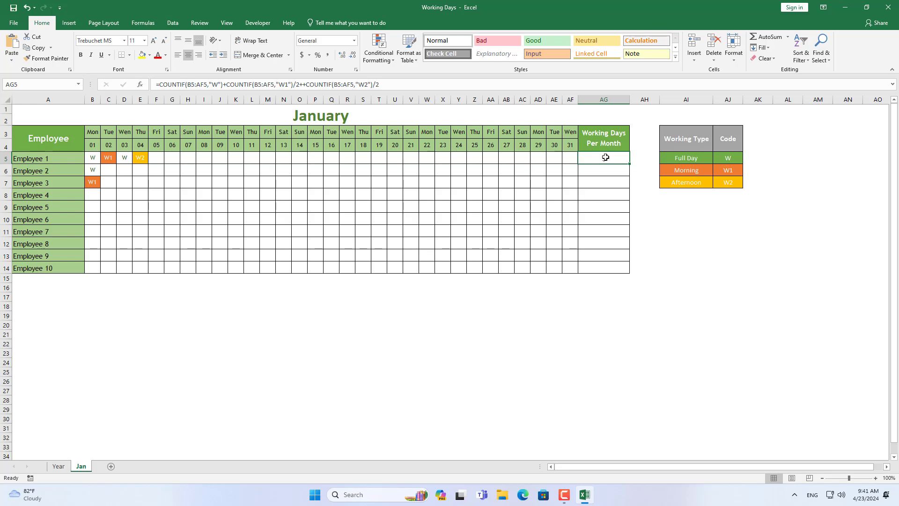
Step: Fill the AG5 formula down to AG14 and check the copied formulas for the other employees
{"action": "left_click_drag", "start_coordinate": [630, 165], "coordinate": [628, 271]}
{"action": "left_click", "coordinate": [601, 209]}
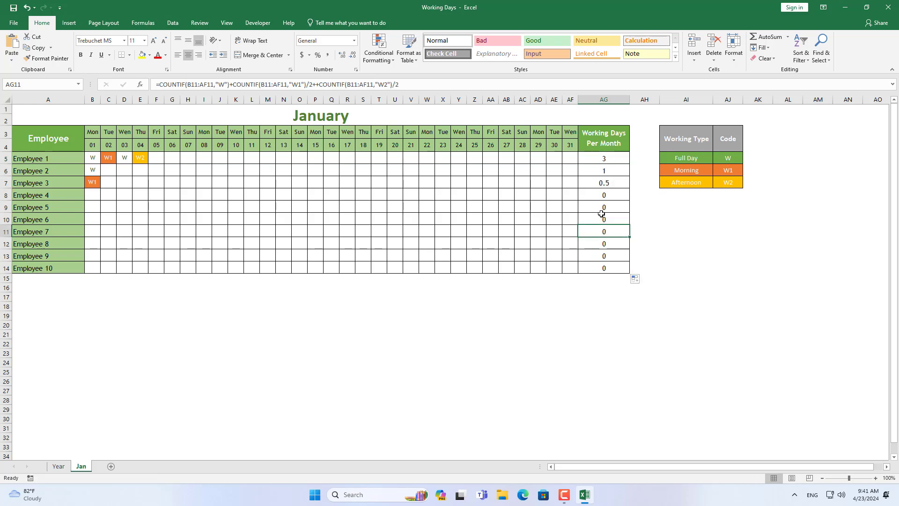
{"action": "left_click_drag", "start_coordinate": [600, 194], "coordinate": [600, 265]}
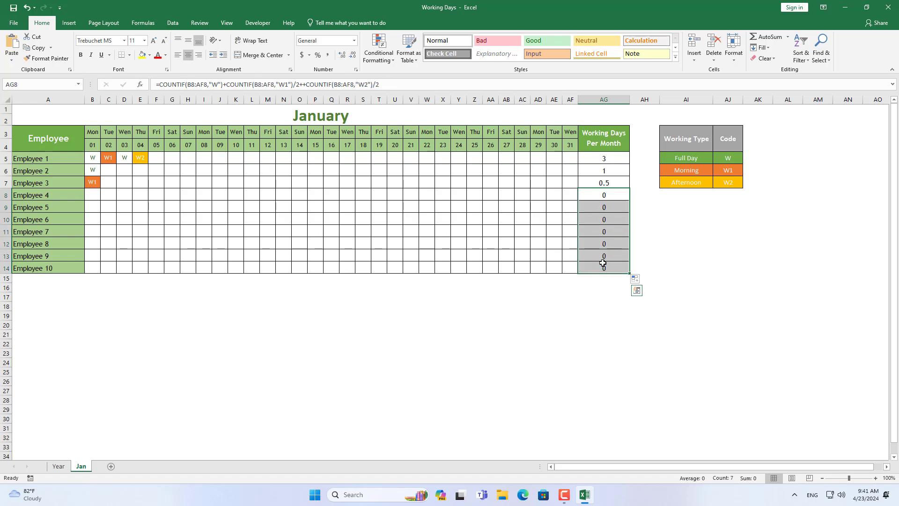
Step: Create a conditional formatting rule on AG5:AG14 for cells whose value is equal to 0
{"action": "left_click_drag", "start_coordinate": [612, 159], "coordinate": [596, 265]}
{"action": "left_click", "coordinate": [382, 59]}
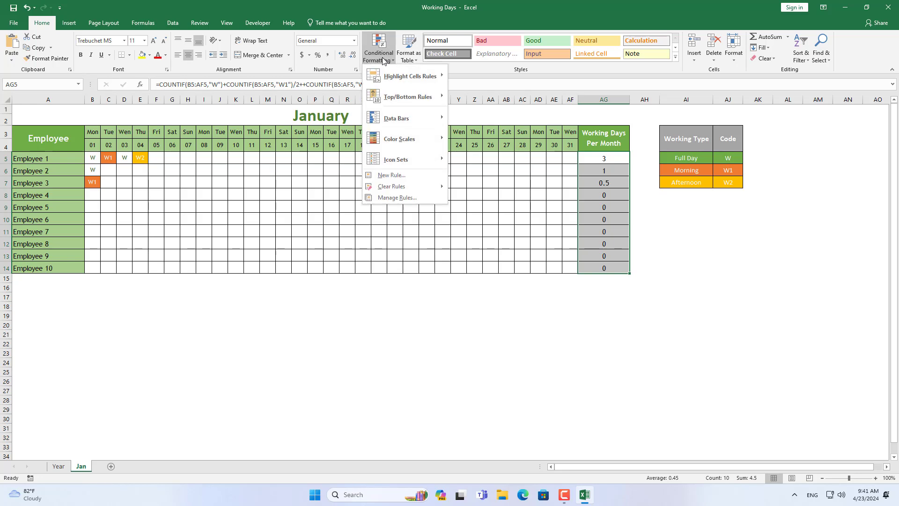
{"action": "left_click", "coordinate": [393, 176]}
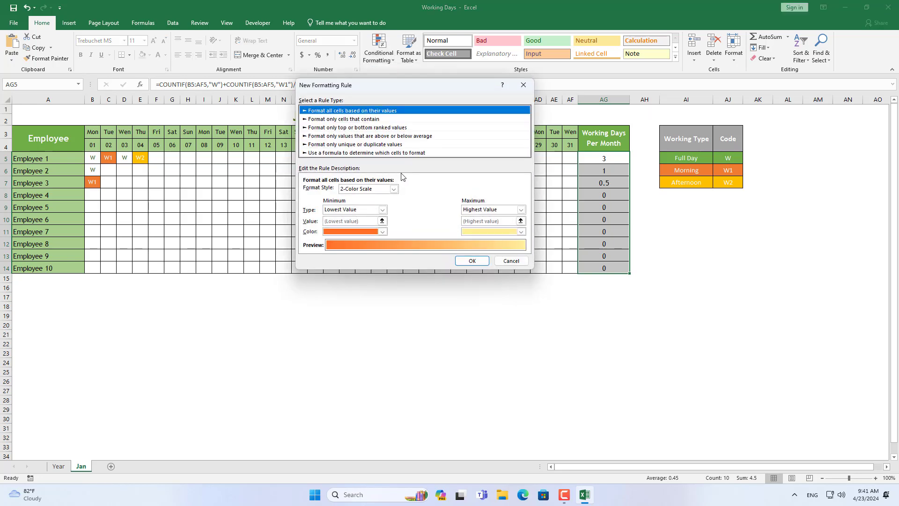
{"action": "left_click", "coordinate": [374, 119]}
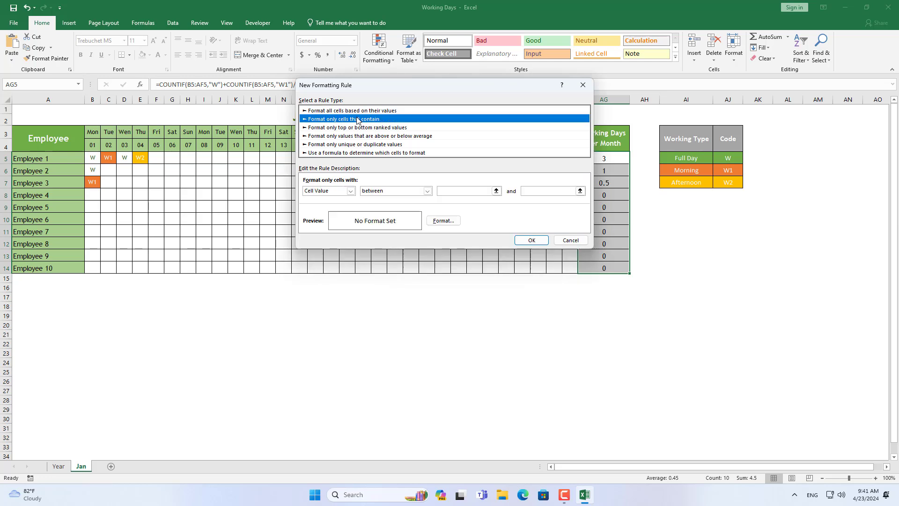
{"action": "left_click", "coordinate": [387, 196]}
{"action": "left_click", "coordinate": [388, 210]}
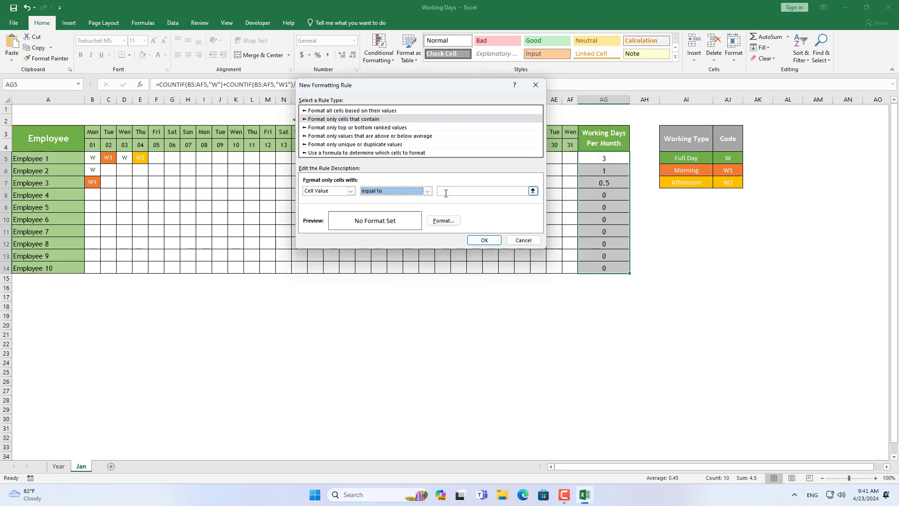
{"action": "left_click", "coordinate": [446, 191]}
{"action": "type", "text": "0"}
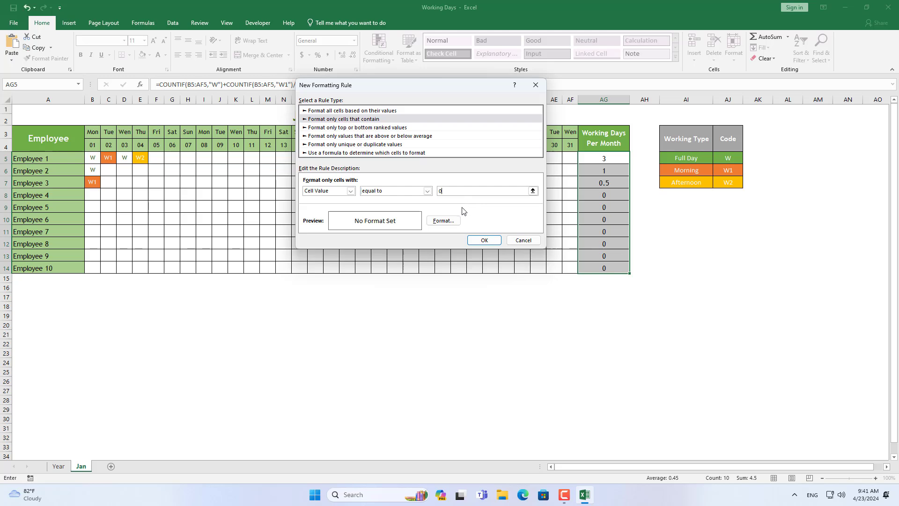
Step: Give the zero-value rule a white font, apply it, and check AG8
{"action": "left_click", "coordinate": [443, 220]}
{"action": "left_click", "coordinate": [334, 64]}
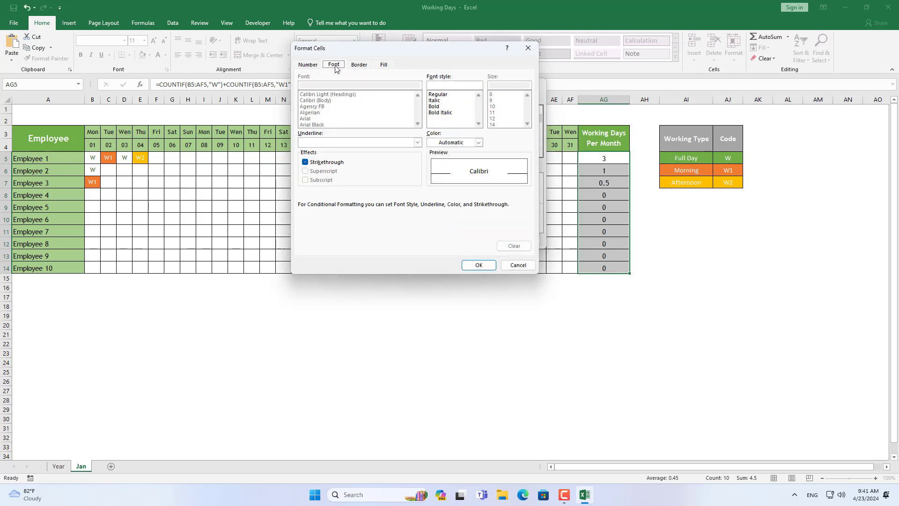
{"action": "left_click", "coordinate": [444, 143]}
{"action": "left_click", "coordinate": [434, 174]}
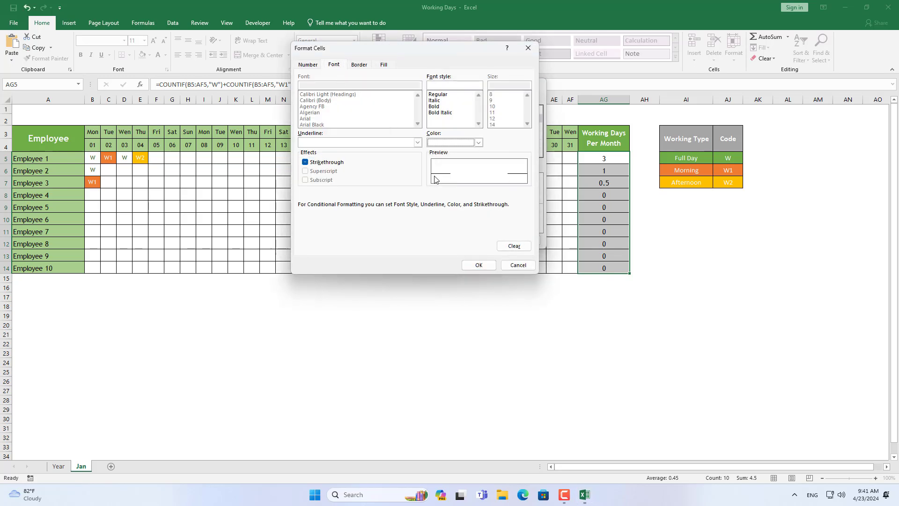
{"action": "left_click", "coordinate": [478, 265]}
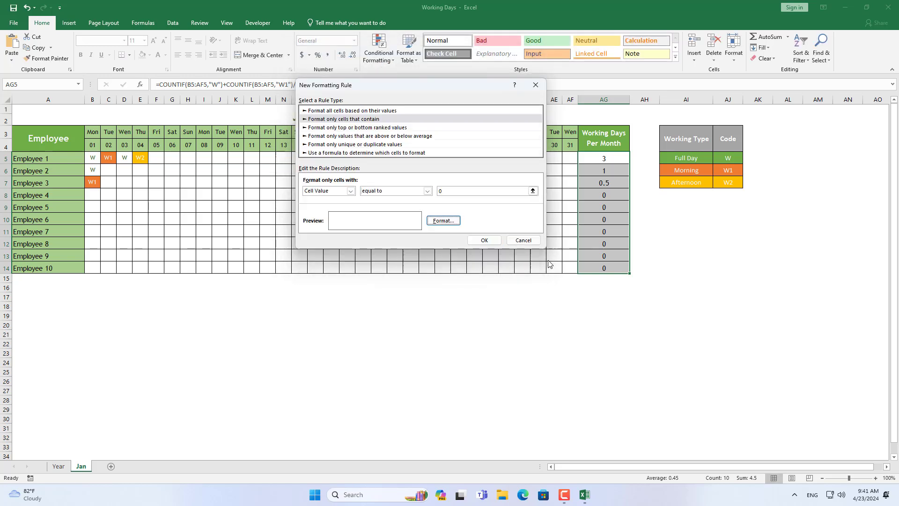
{"action": "left_click", "coordinate": [490, 240]}
{"action": "left_click", "coordinate": [591, 195]}
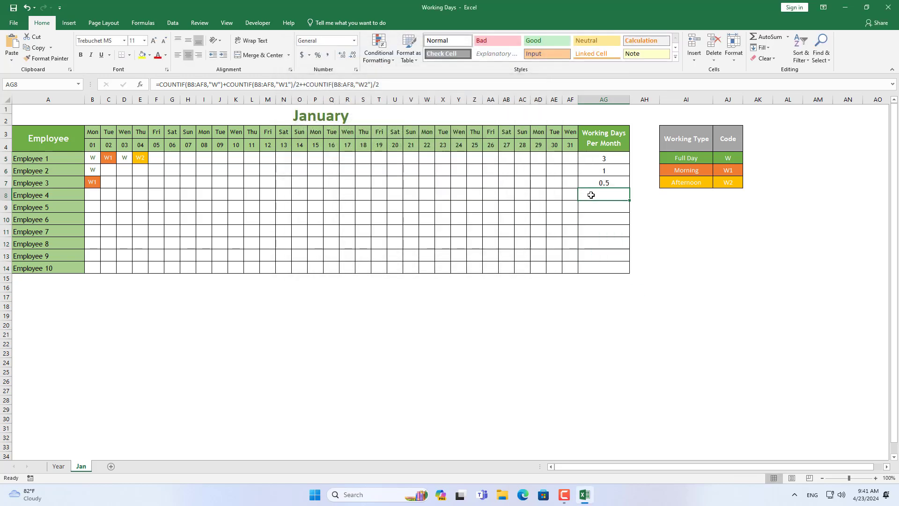
Step: Make the working-day totals in AG5:AG14 bold, and fill the W code from B5 down to B14
{"action": "left_click_drag", "start_coordinate": [604, 157], "coordinate": [604, 263]}
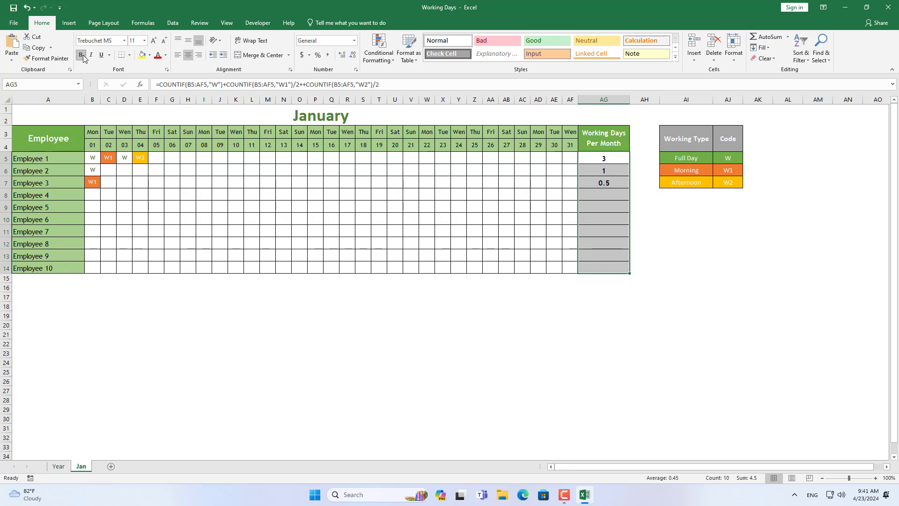
{"action": "left_click", "coordinate": [95, 159]}
{"action": "left_click_drag", "start_coordinate": [98, 163], "coordinate": [99, 270]}
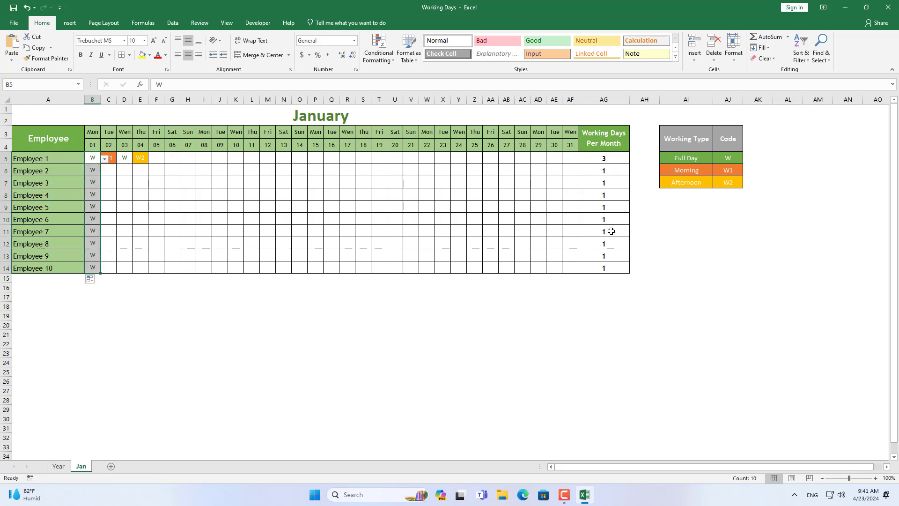
Step: Choose code W for Employee 2 in C6 and fill it down to C14
{"action": "left_click", "coordinate": [112, 159]}
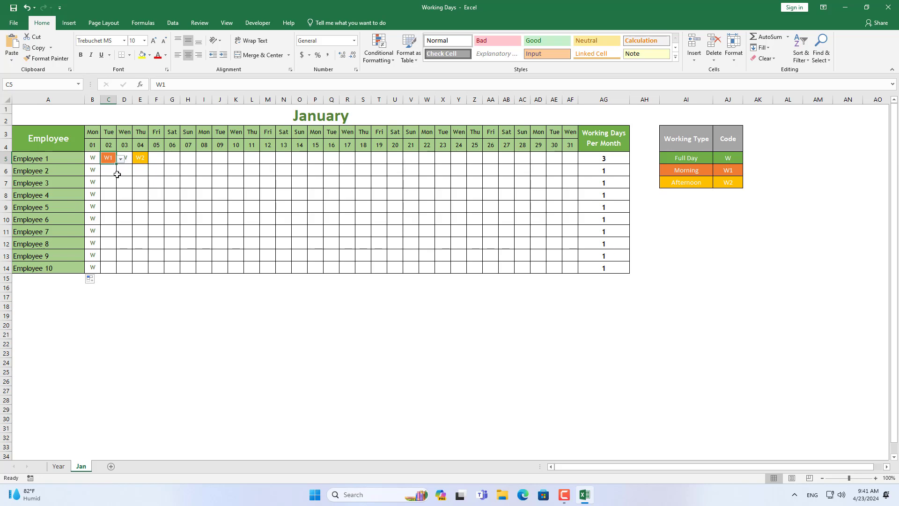
{"action": "left_click", "coordinate": [113, 173]}
{"action": "left_click", "coordinate": [120, 170]}
{"action": "left_click", "coordinate": [115, 181]}
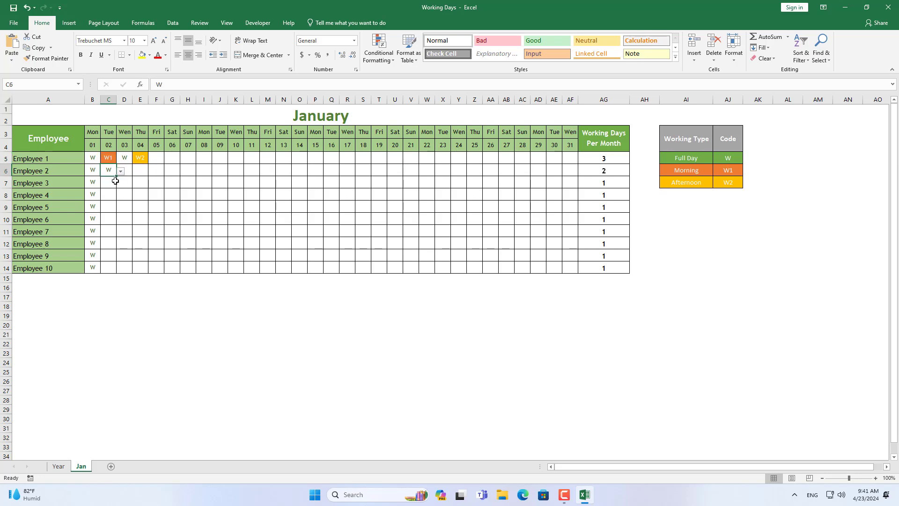
{"action": "left_click_drag", "start_coordinate": [115, 176], "coordinate": [116, 273]}
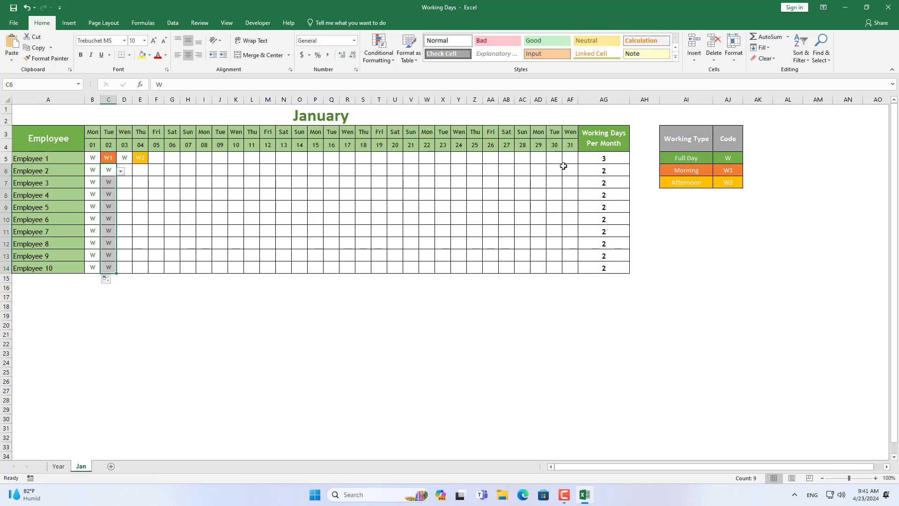
Step: Choose code W1 for Employee 4 in D8 and code W2 for Employee 7 in D11
{"action": "left_click", "coordinate": [132, 197]}
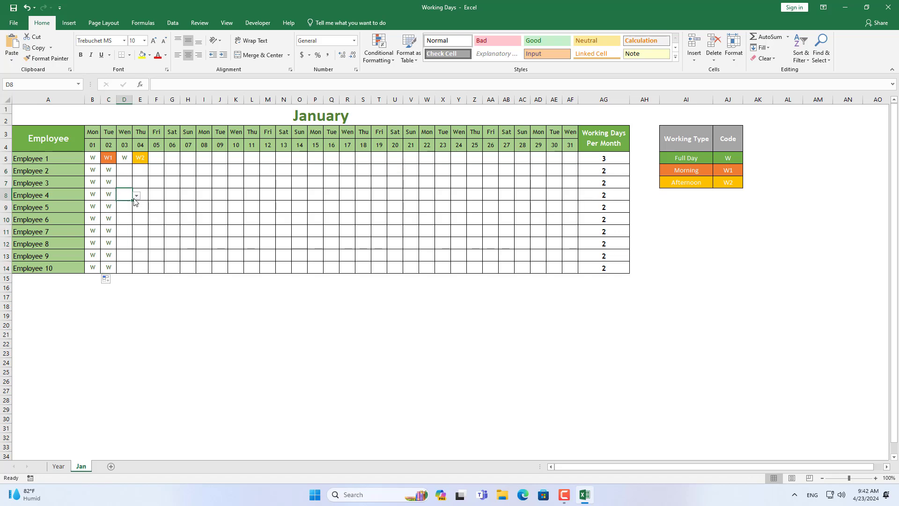
{"action": "left_click", "coordinate": [137, 195]}
{"action": "left_click", "coordinate": [124, 209]}
{"action": "left_click", "coordinate": [127, 231]}
{"action": "left_click", "coordinate": [136, 232]}
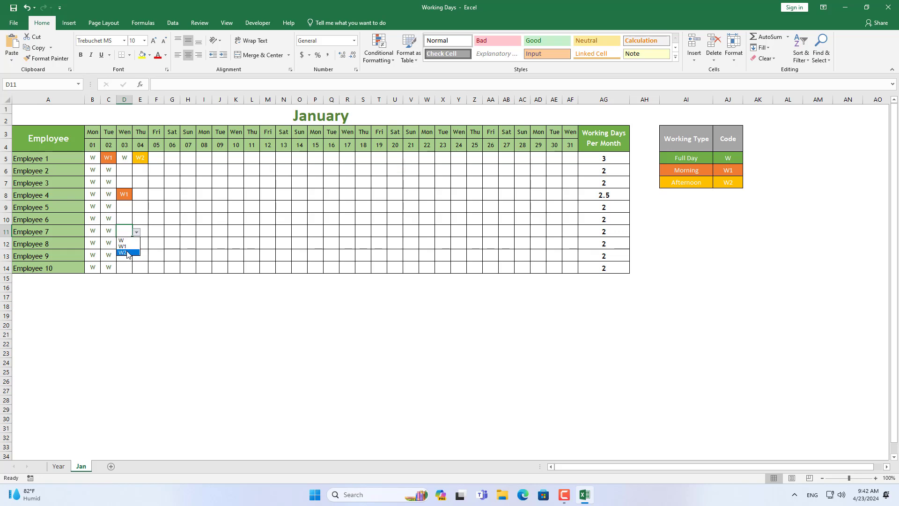
{"action": "left_click", "coordinate": [125, 254]}
Step: Check the working-day total formula in AG8 and clear all sample codes from B5:AF14
{"action": "left_click", "coordinate": [607, 197]}
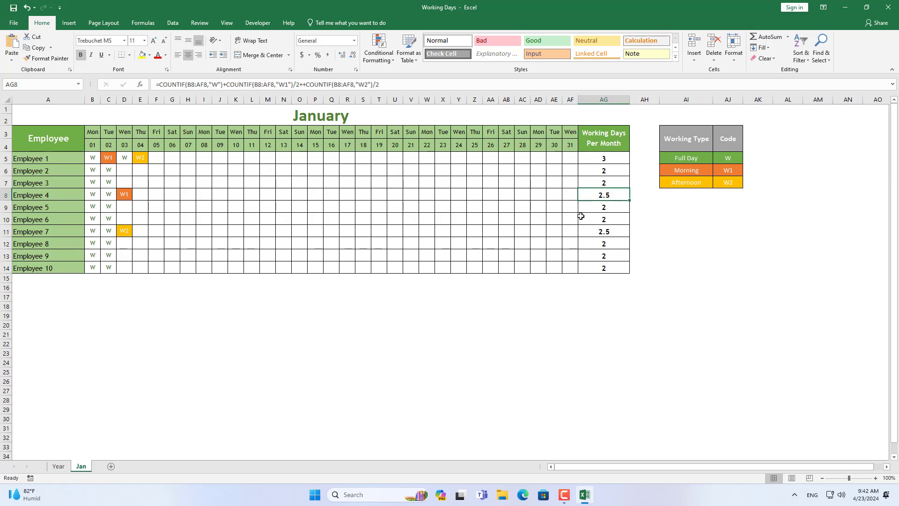
{"action": "mouse_move", "coordinate": [96, 158]}
{"action": "left_mouse_down"}
{"action": "mouse_move", "coordinate": [524, 244]}
{"action": "mouse_move", "coordinate": [568, 268]}
{"action": "left_mouse_up"}
{"action": "key", "text": "Delete"}
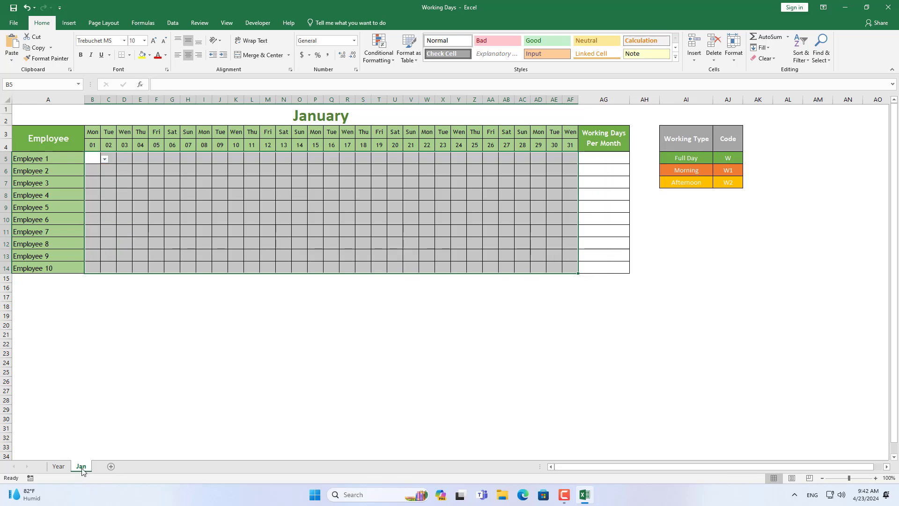
Step: Create a copy of the Jan sheet in the same workbook, placed before Jan
{"action": "right_click", "coordinate": [81, 468]}
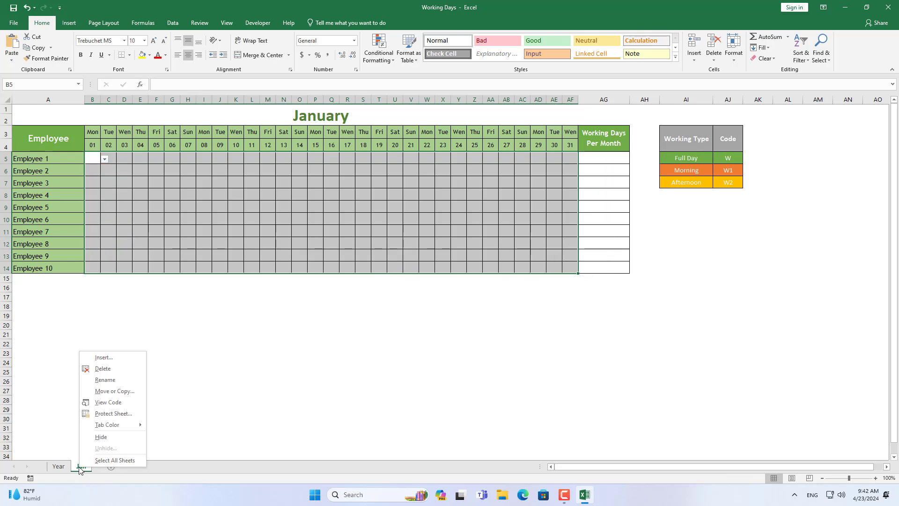
{"action": "left_click", "coordinate": [112, 392]}
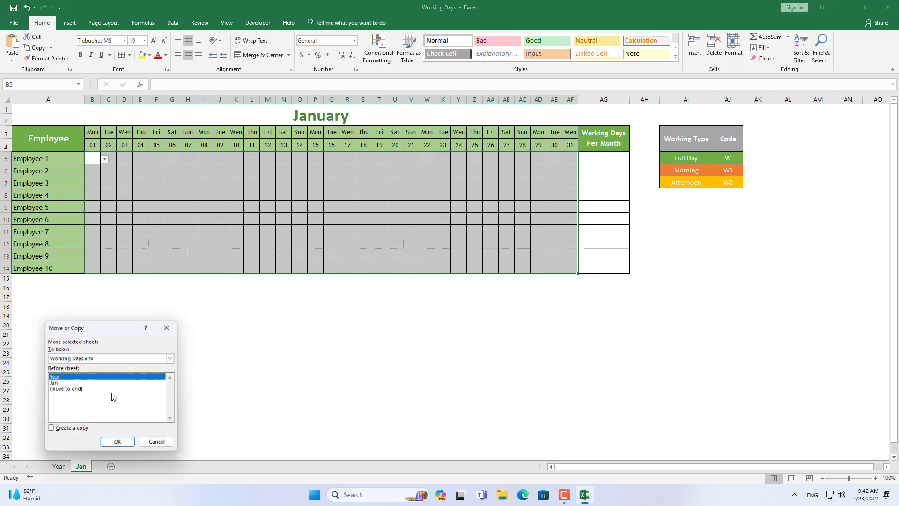
{"action": "left_click", "coordinate": [62, 383]}
{"action": "left_click", "coordinate": [71, 429]}
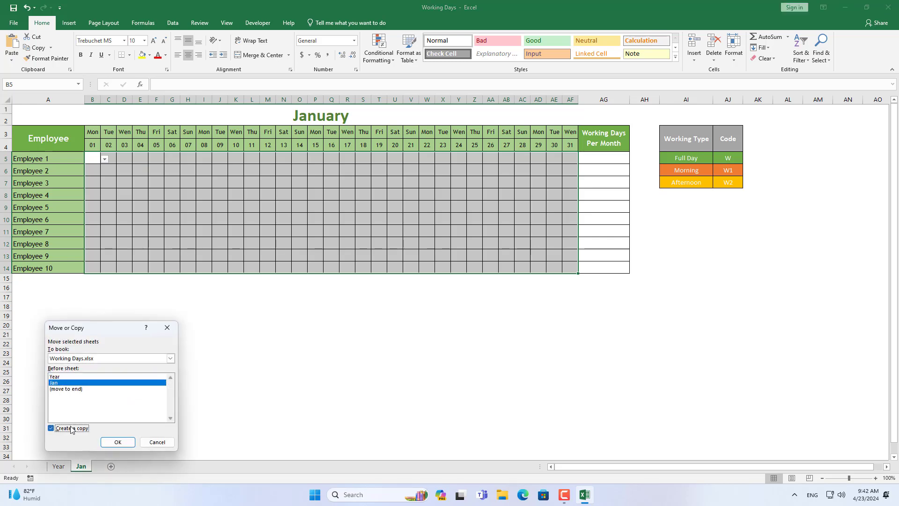
{"action": "left_click", "coordinate": [118, 442]}
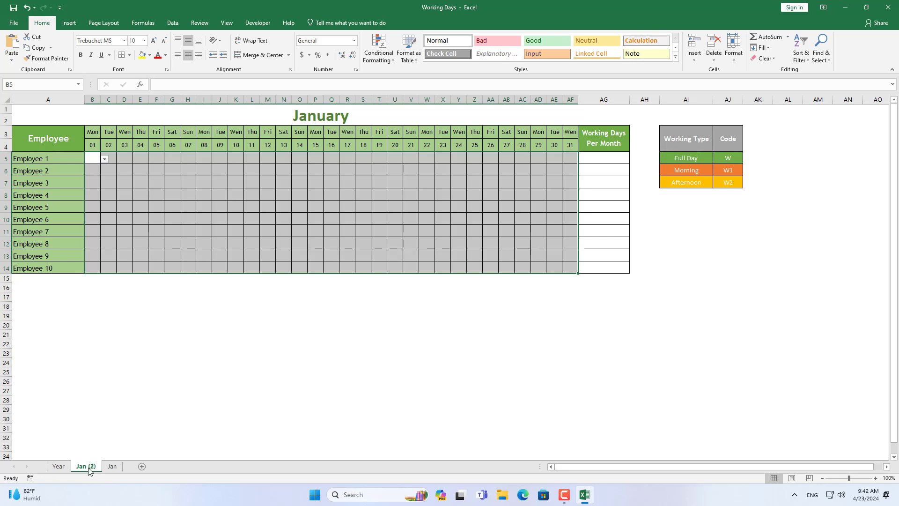
Step: Rename the copied January sheet as Feb
{"action": "right_click", "coordinate": [89, 470]}
{"action": "left_click", "coordinate": [128, 383]}
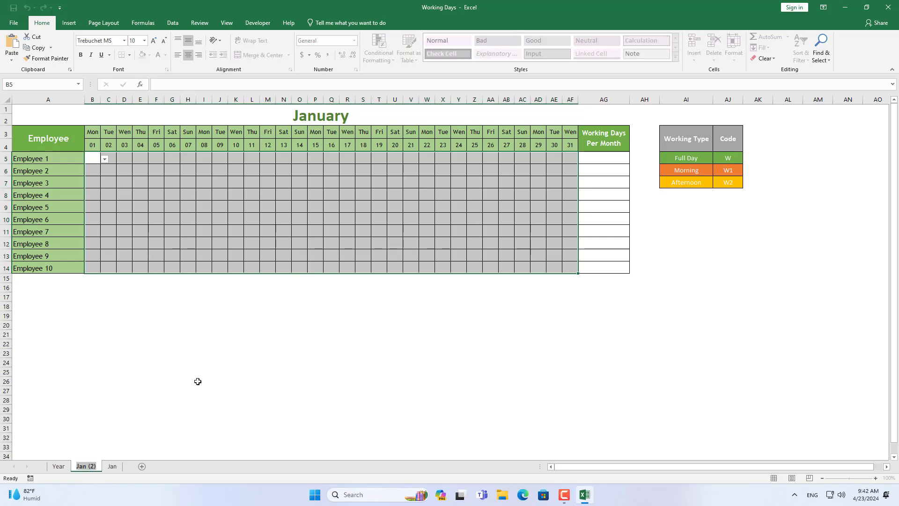
{"action": "type", "text": "Feb"}
{"action": "key", "text": "Return"}
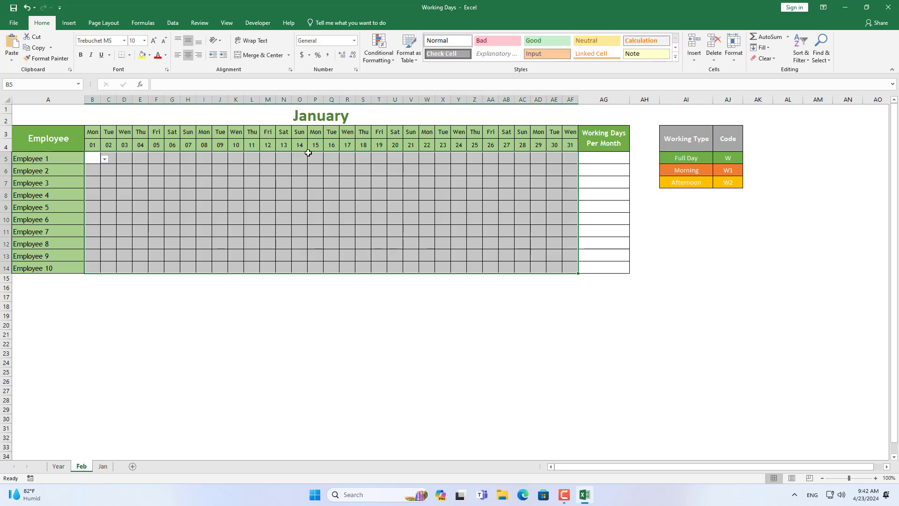
Step: Replace the Feb sheet's merged title in A1 with February
{"action": "left_click", "coordinate": [317, 123]}
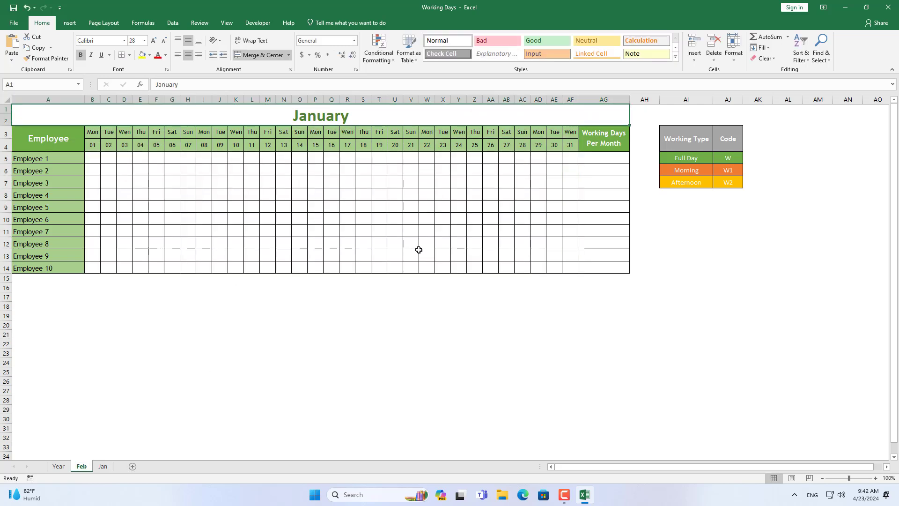
{"action": "type", "text": "Fe"}
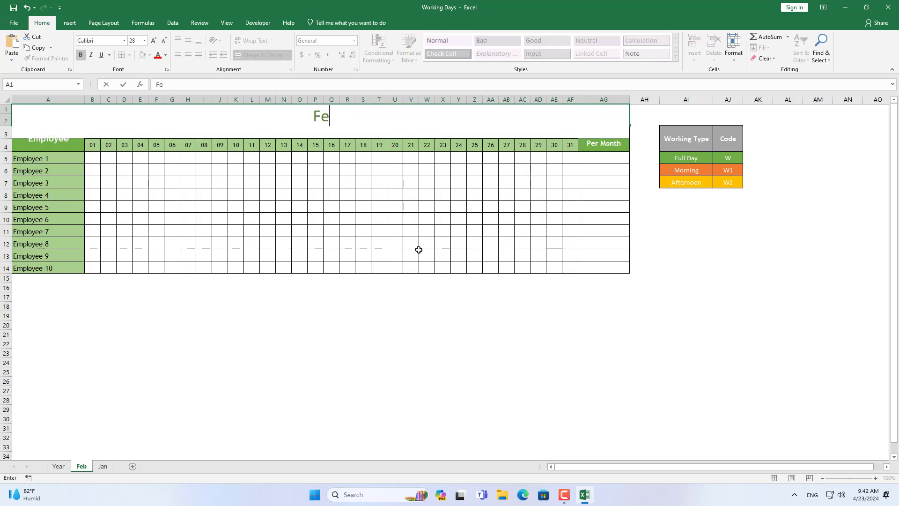
{"action": "type", "text": "brua"}
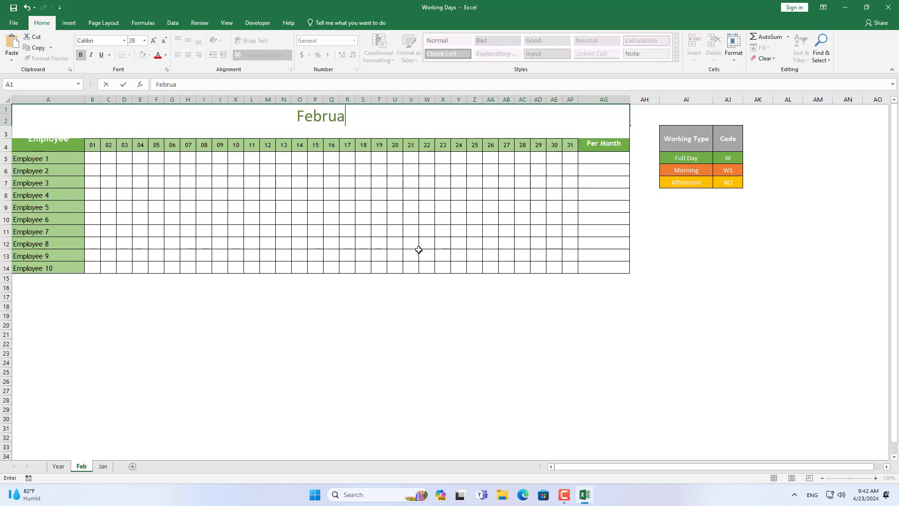
{"action": "type", "text": "ry"}
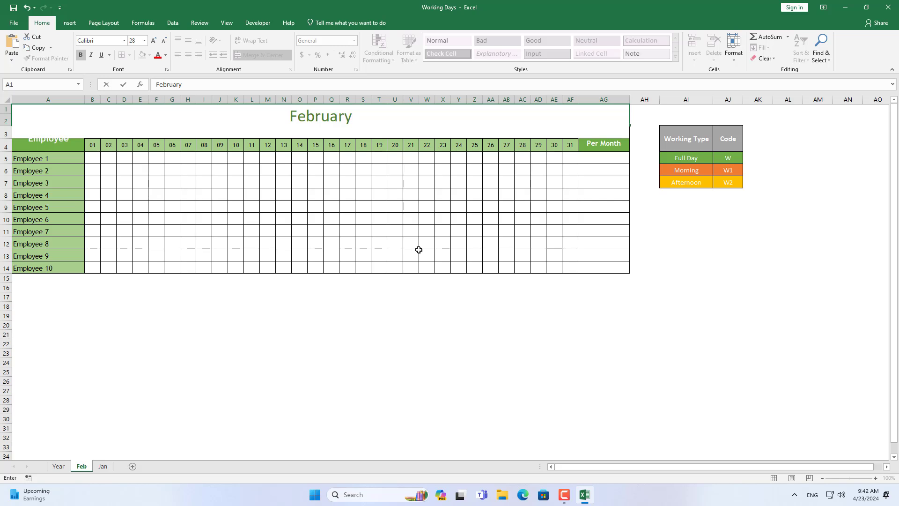
{"action": "key", "text": "Return"}
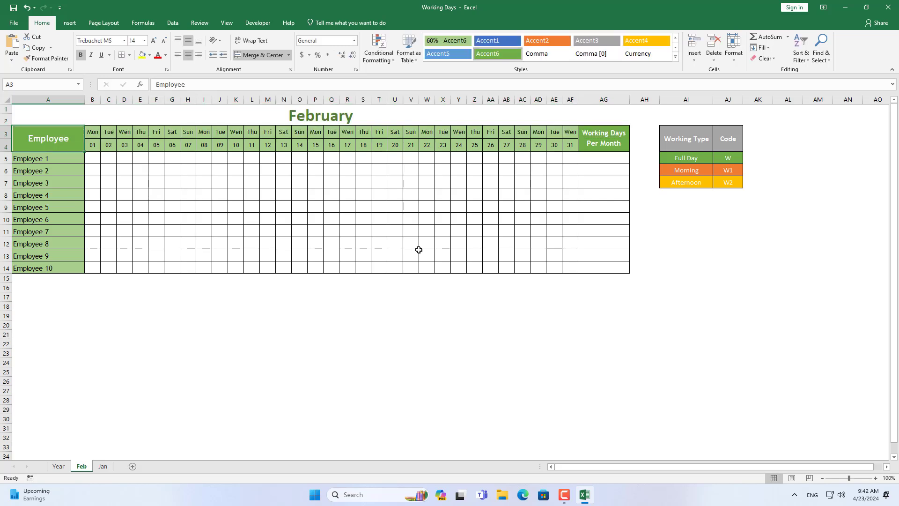
Step: Set the month argument of the B4 date formula to 2, giving =DATE(Year!$B$3,2,1)
{"action": "left_click", "coordinate": [94, 146]}
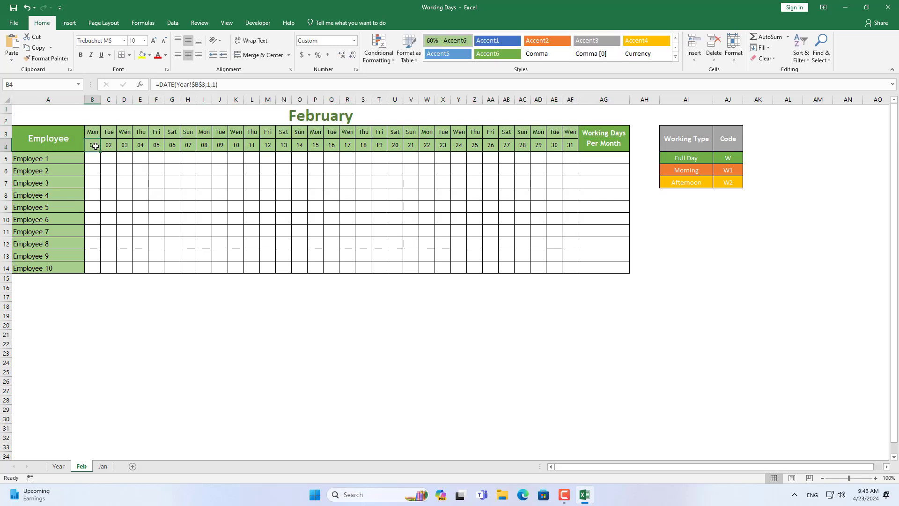
{"action": "double_click", "coordinate": [208, 84]}
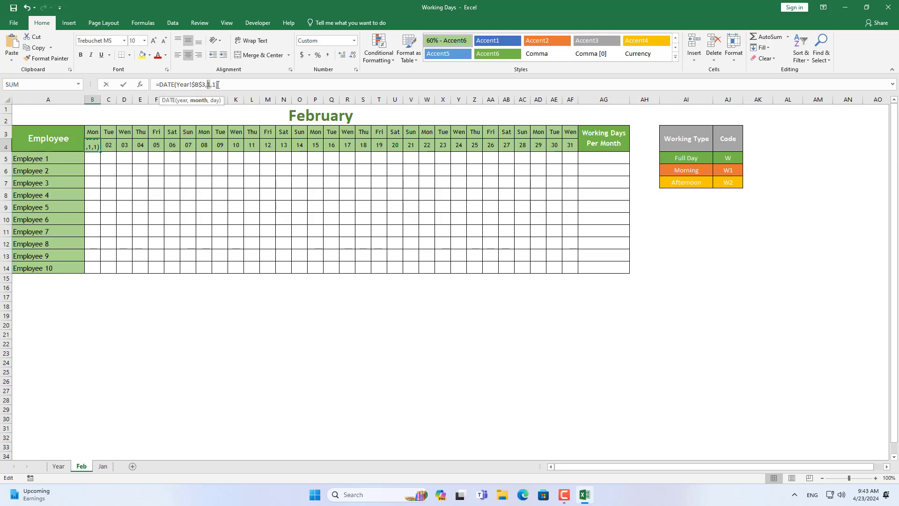
{"action": "type", "text": "2"}
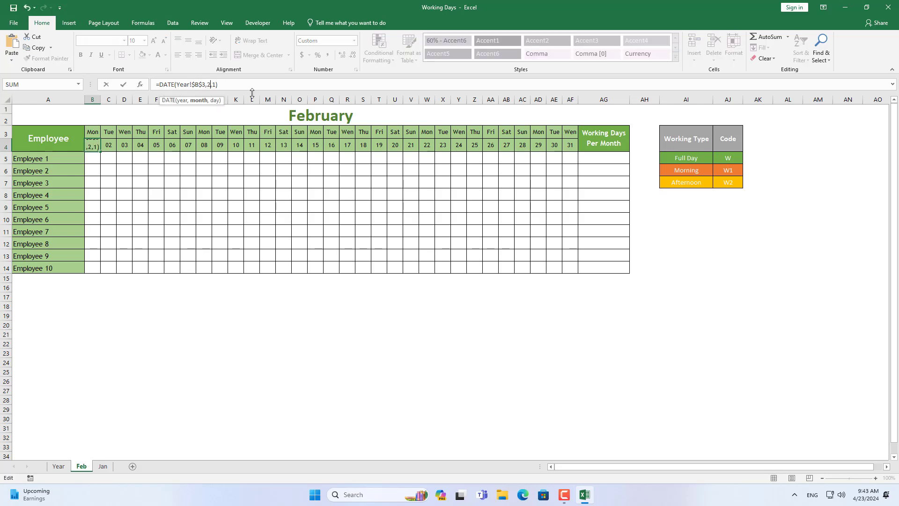
{"action": "key", "text": "Return"}
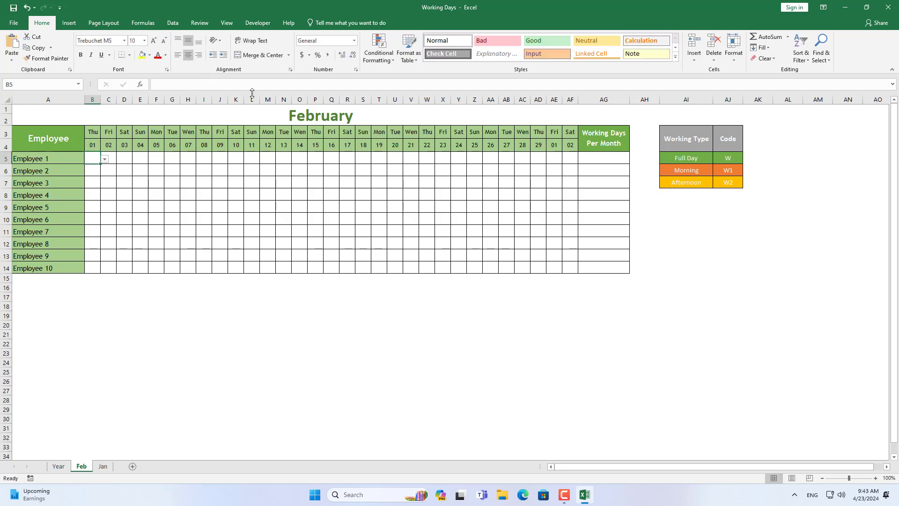
Step: Check the B4 date formula and clear the surplus weekday and date headers in AE3:AF4
{"action": "left_click", "coordinate": [96, 144]}
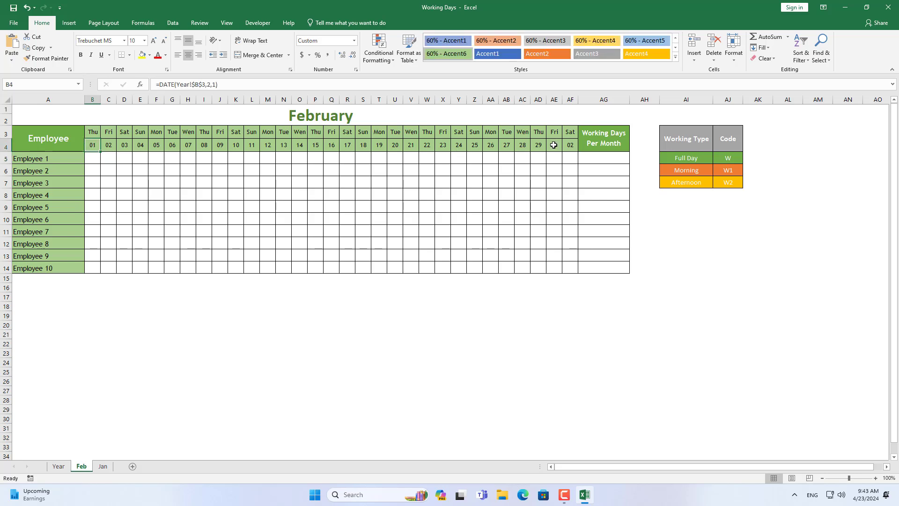
{"action": "left_click_drag", "start_coordinate": [554, 133], "coordinate": [564, 143]}
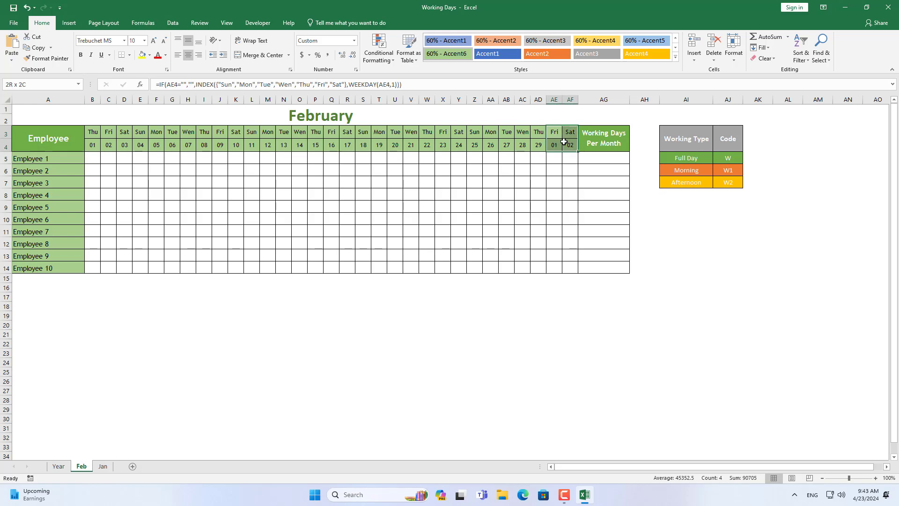
{"action": "key", "text": "Delete"}
Step: Replace the AD4 formula with =IF(MONTH($AC$4+1)>MONTH(B4),"",AC4+1) and check it
{"action": "left_click", "coordinate": [538, 146]}
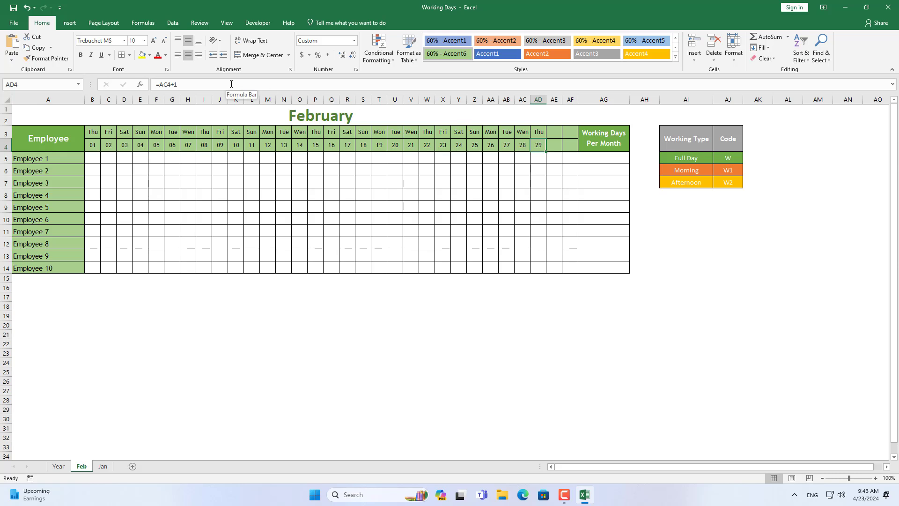
{"action": "left_click_drag", "start_coordinate": [230, 84], "coordinate": [140, 84]}
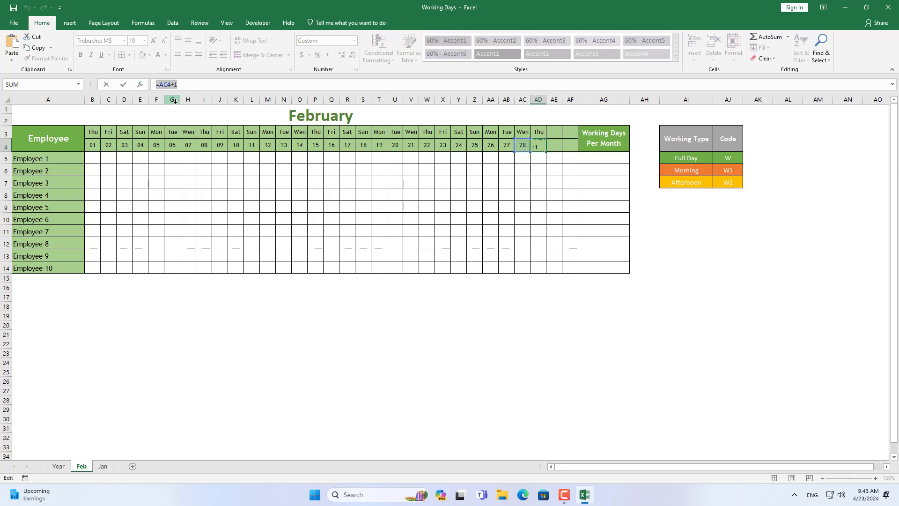
{"action": "type", "text": "=if"}
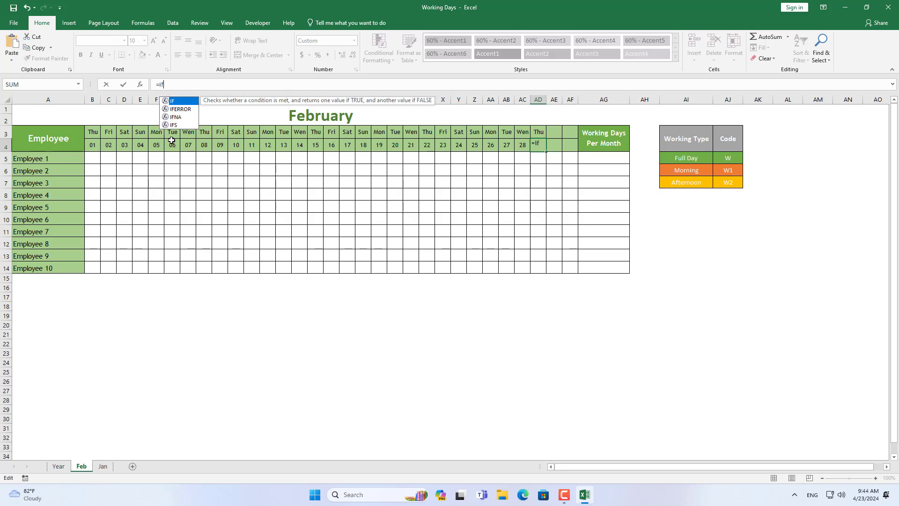
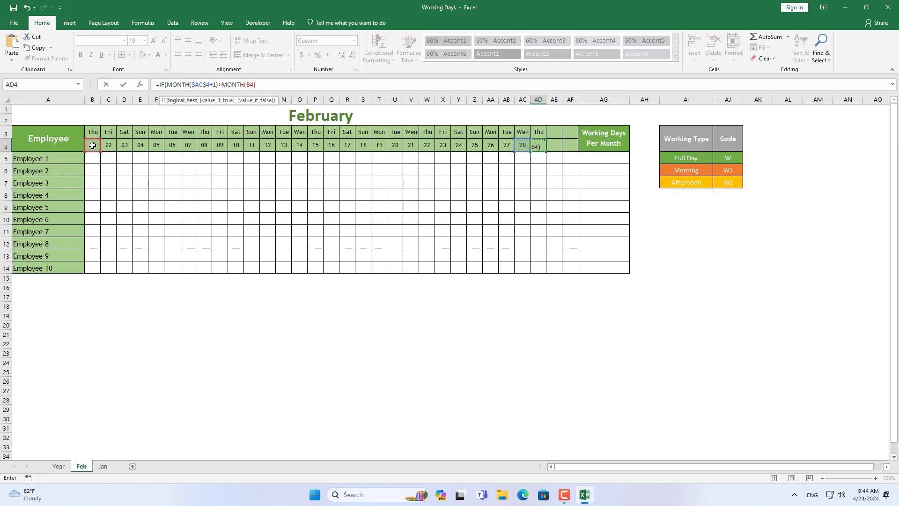
{"action": "type", "text": ",\"\","}
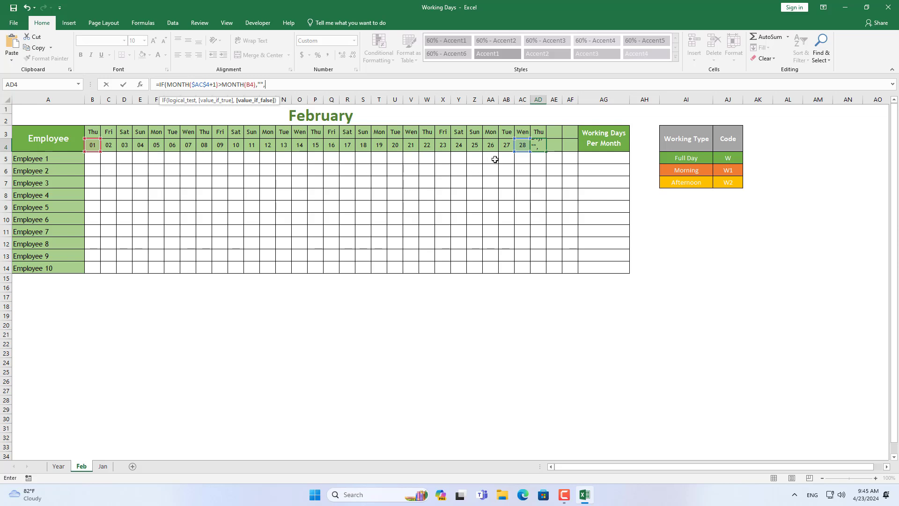
{"action": "left_click", "coordinate": [521, 146]}
{"action": "type", "text": "+1)"}
{"action": "key", "text": "Return"}
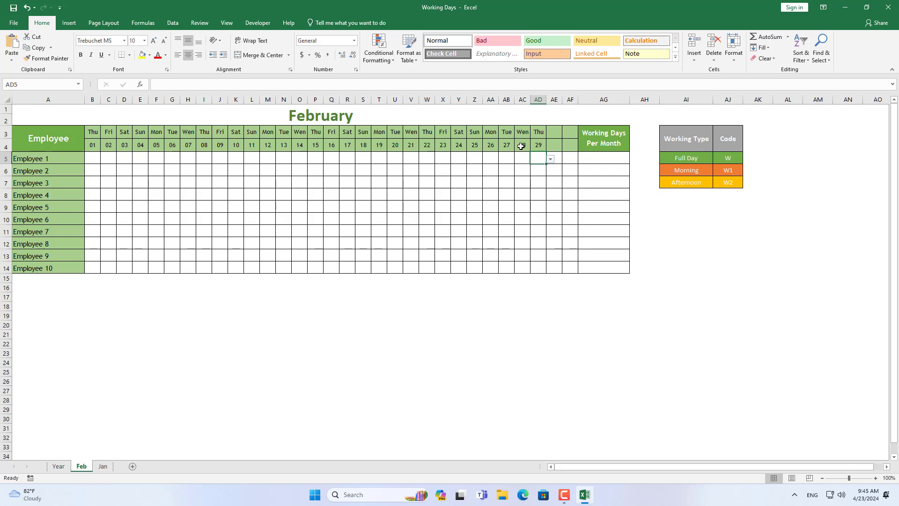
{"action": "left_click", "coordinate": [539, 150]}
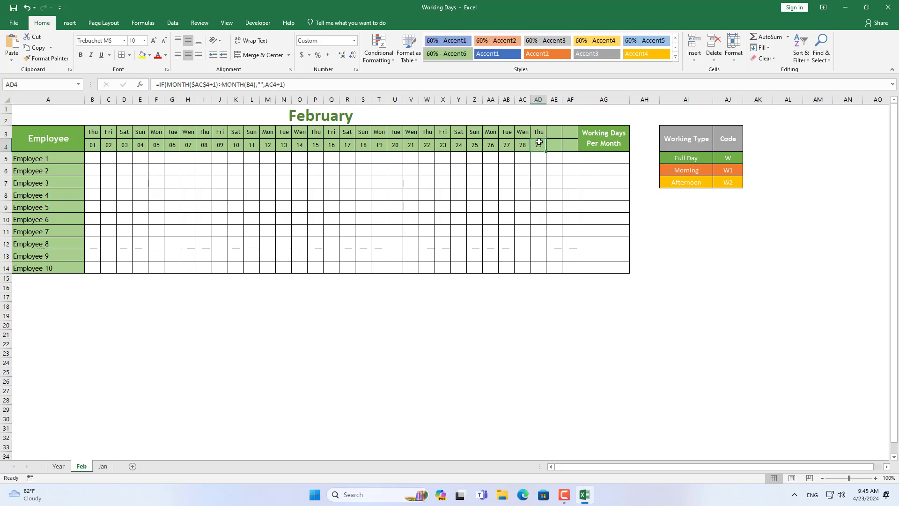
Step: Set the year in B3 of the Year sheet to 2025 and check the date headers on the Feb sheet
{"action": "left_click", "coordinate": [58, 465]}
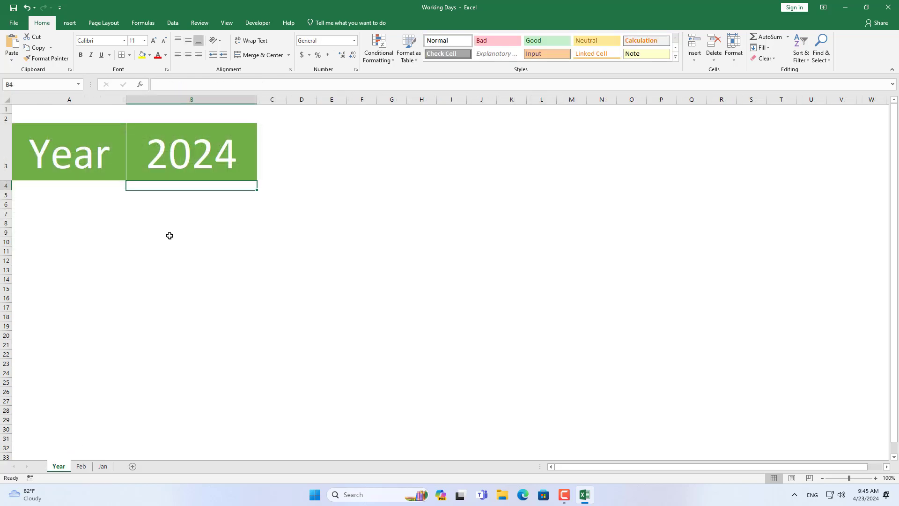
{"action": "left_click", "coordinate": [185, 163]}
{"action": "type", "text": "2025"}
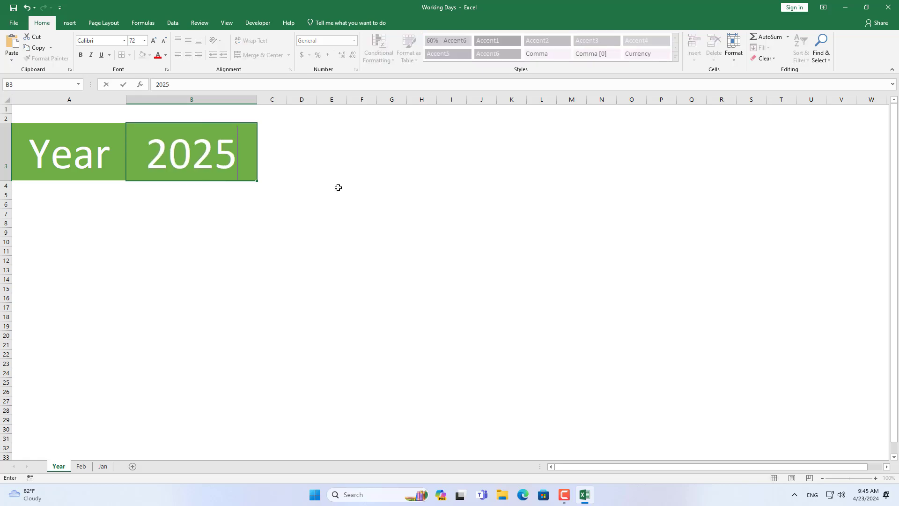
{"action": "key", "text": "Return"}
{"action": "left_click", "coordinate": [228, 162]}
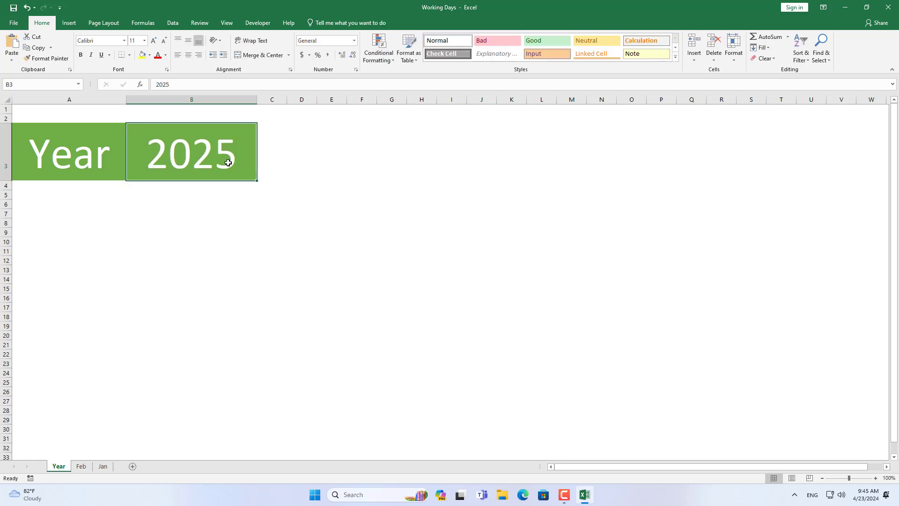
{"action": "left_click", "coordinate": [81, 466]}
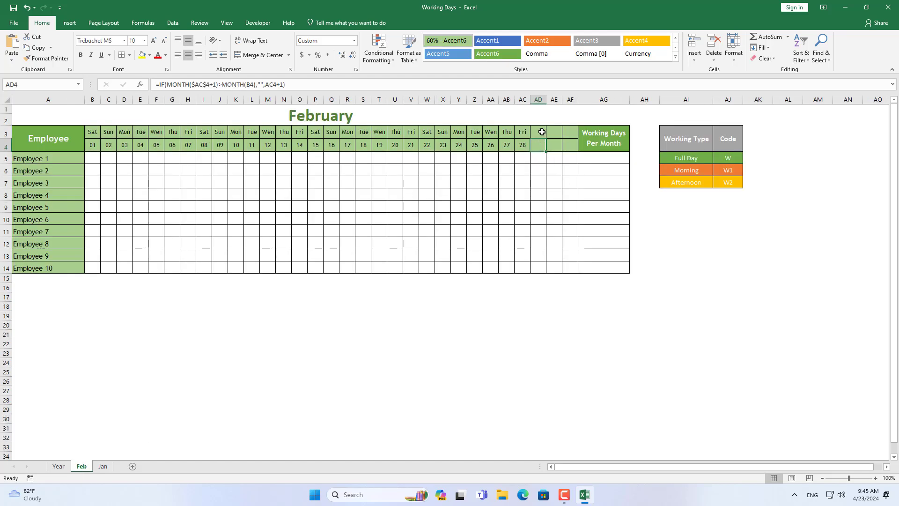
Step: Set the year in B3 of the Year sheet to 2024 and check the AD3:AD4 date headers on the Feb sheet
{"action": "left_click_drag", "start_coordinate": [540, 133], "coordinate": [538, 145]}
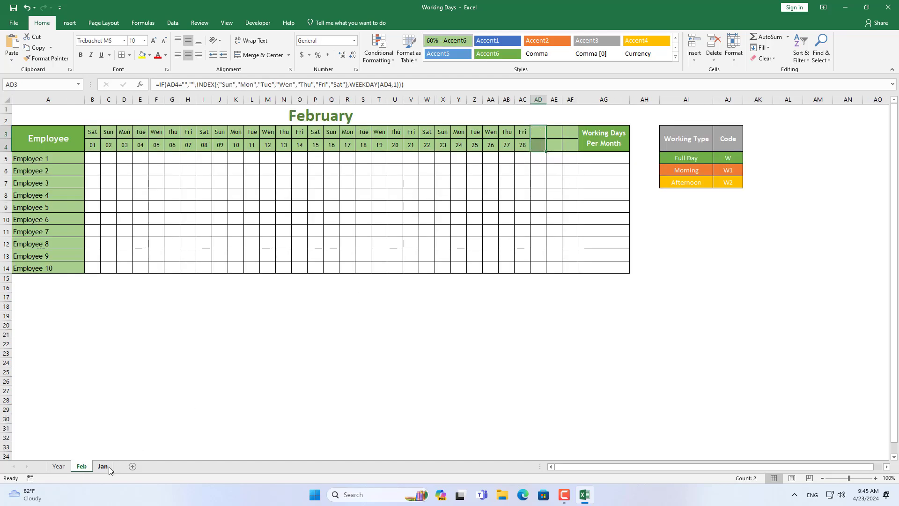
{"action": "left_click", "coordinate": [59, 467]}
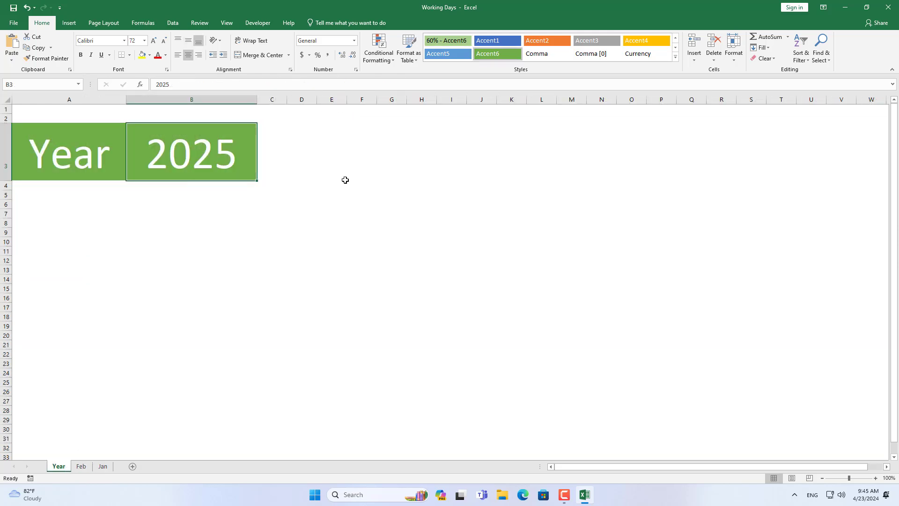
{"action": "type", "text": "2024"}
{"action": "key", "text": "Return"}
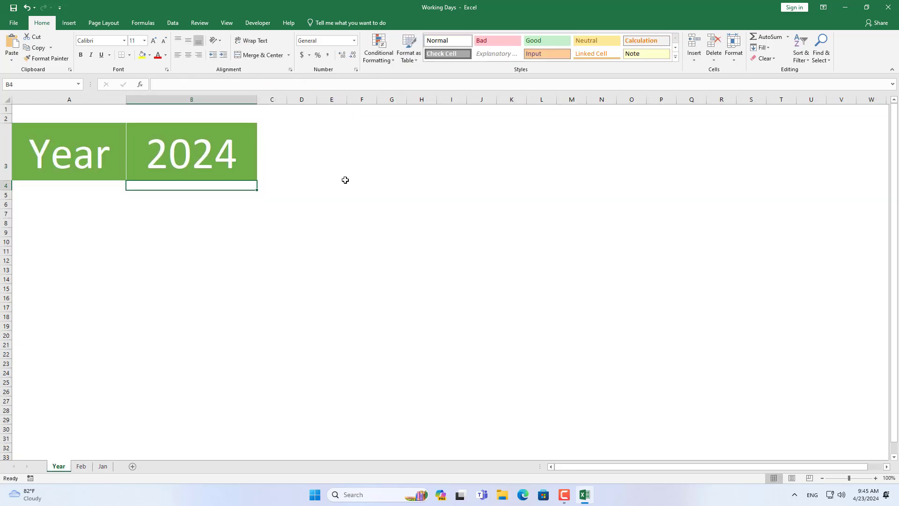
{"action": "left_click", "coordinate": [81, 466]}
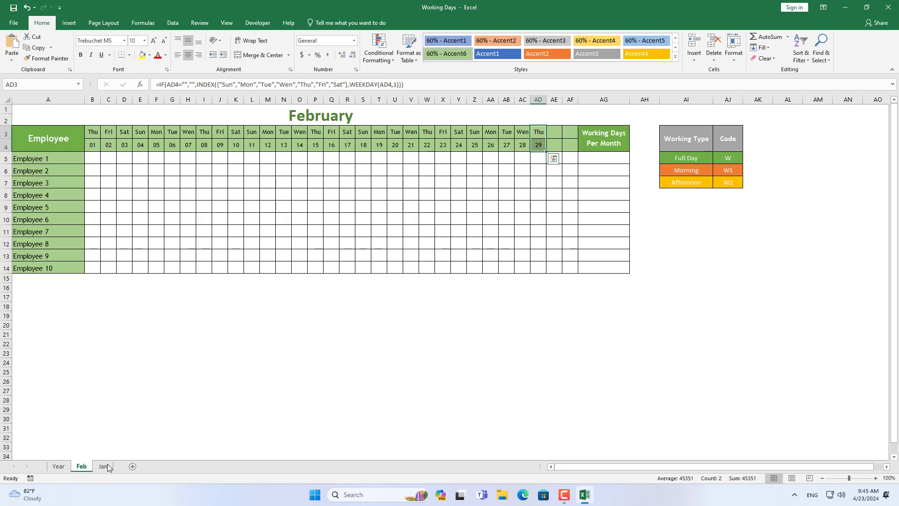
Step: Move the Jan sheet ahead of the Feb sheet and return to the Feb sheet
{"action": "left_click_drag", "start_coordinate": [107, 465], "coordinate": [84, 471]}
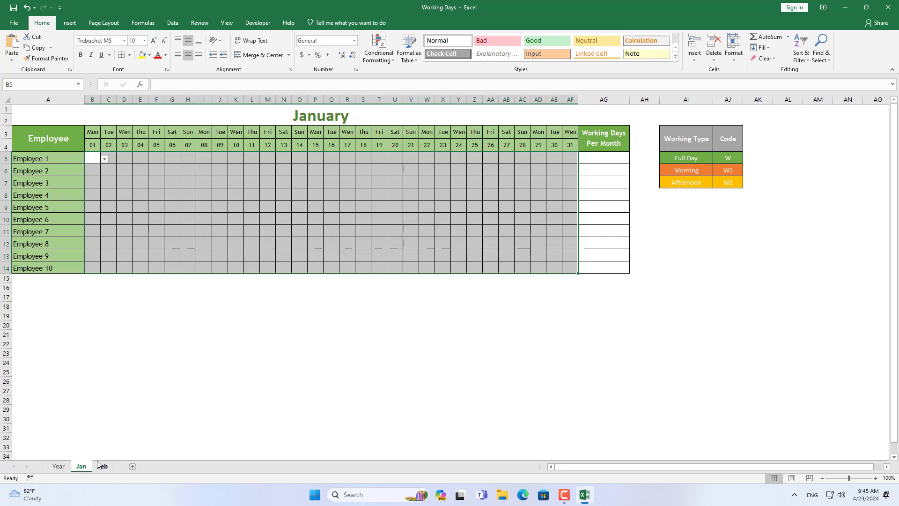
{"action": "left_click", "coordinate": [102, 466]}
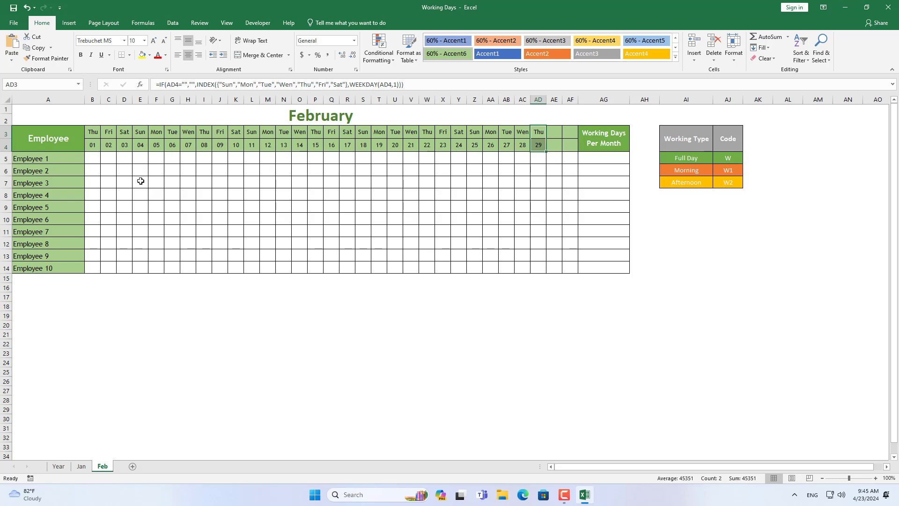
Step: Choose code W for Employee 1 on day 01 in B5 and check the working days formula in AG5
{"action": "left_click", "coordinate": [93, 159]}
{"action": "left_click", "coordinate": [104, 159]}
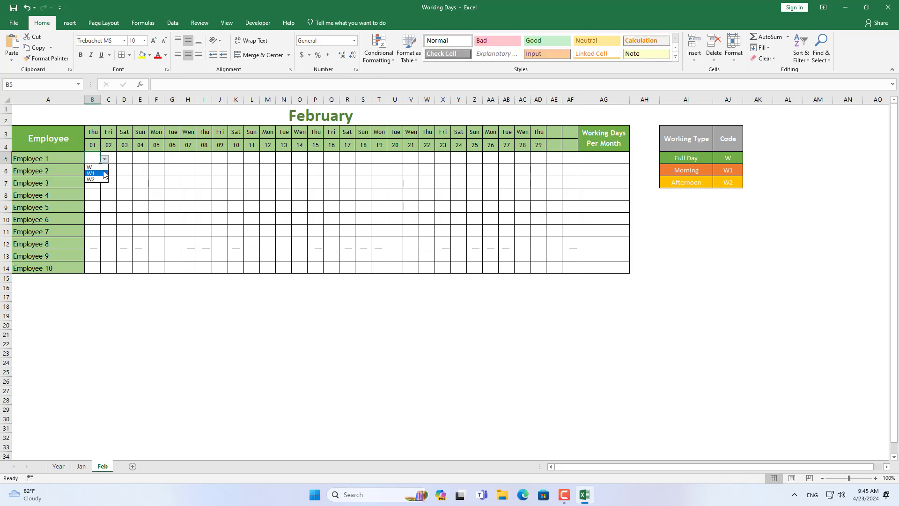
{"action": "left_click", "coordinate": [94, 167]}
{"action": "left_click", "coordinate": [607, 159]}
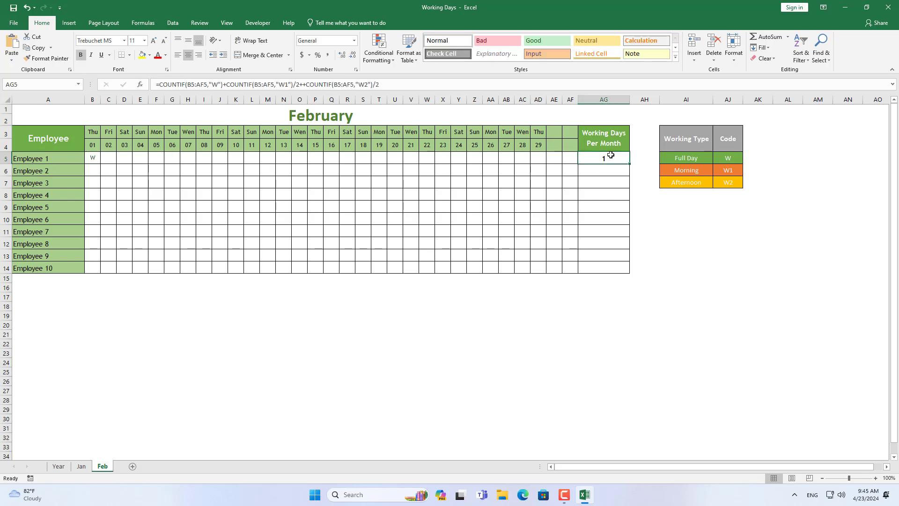
Step: Choose code W1 for Employee 1 on day 02 and fill the W code from B5 down to B14
{"action": "left_click", "coordinate": [115, 164]}
{"action": "left_click", "coordinate": [120, 159]}
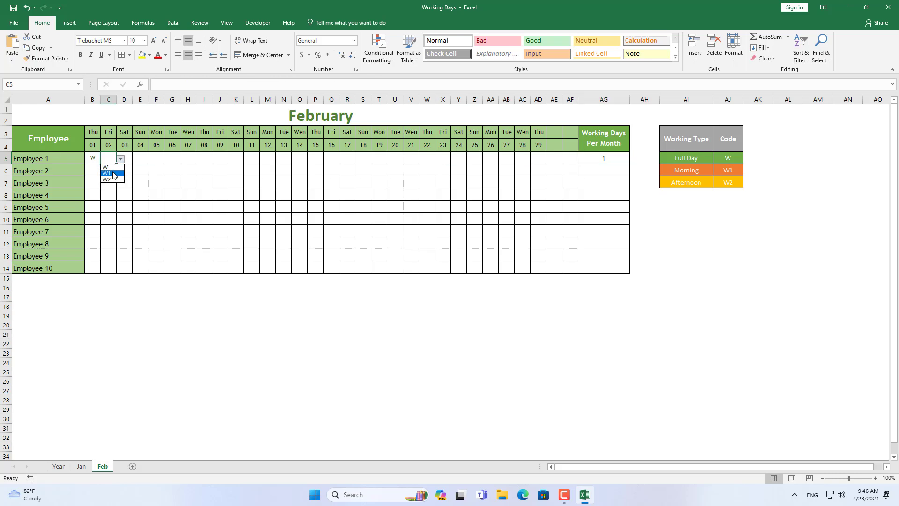
{"action": "left_click", "coordinate": [108, 172]}
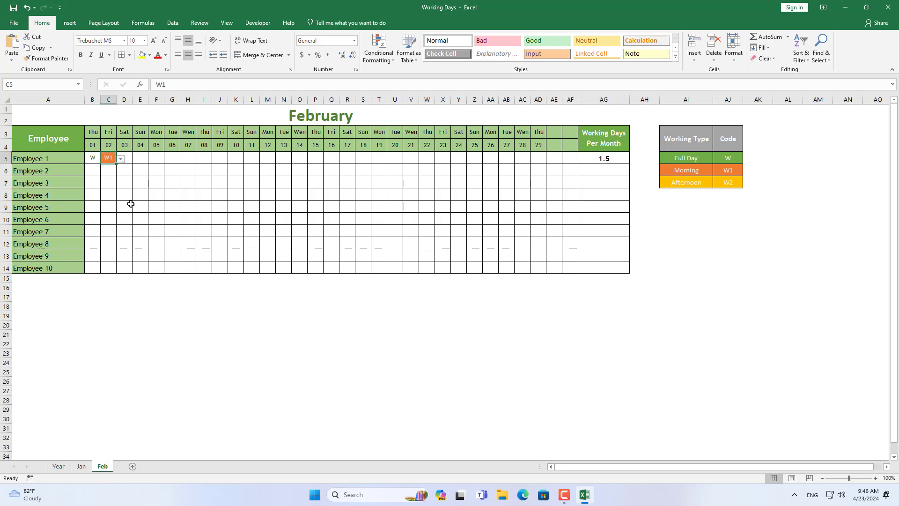
{"action": "left_click", "coordinate": [93, 160]}
{"action": "left_click_drag", "start_coordinate": [100, 164], "coordinate": [100, 271]}
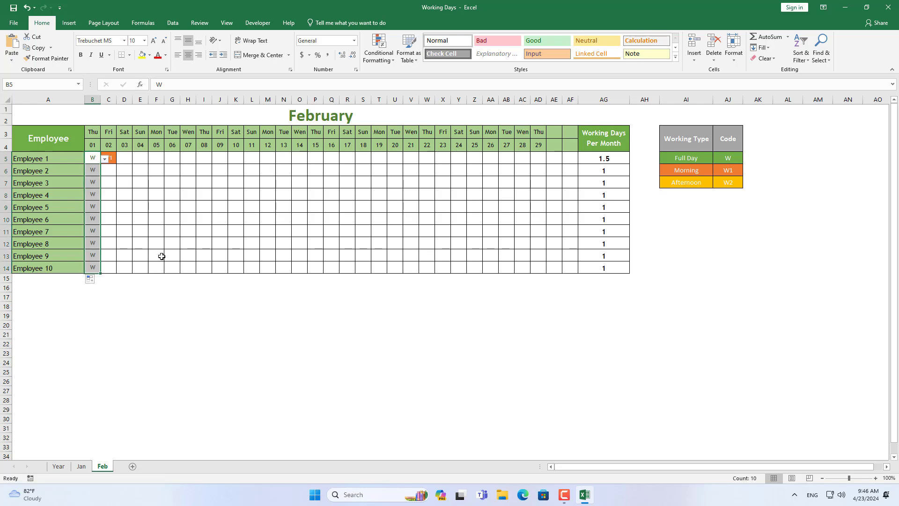
Step: Create a copy of the Jan sheet placed before Jan in the Working Days workbook
{"action": "left_click", "coordinate": [82, 467]}
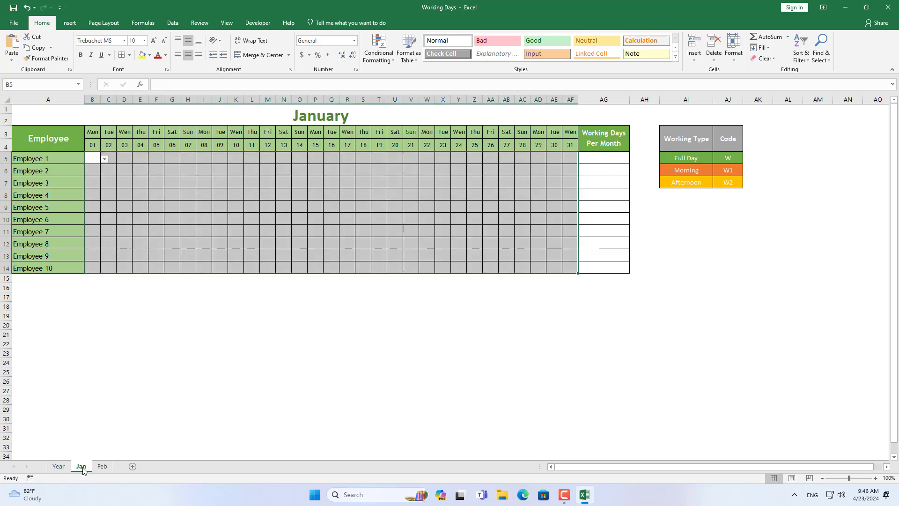
{"action": "right_click", "coordinate": [83, 469]}
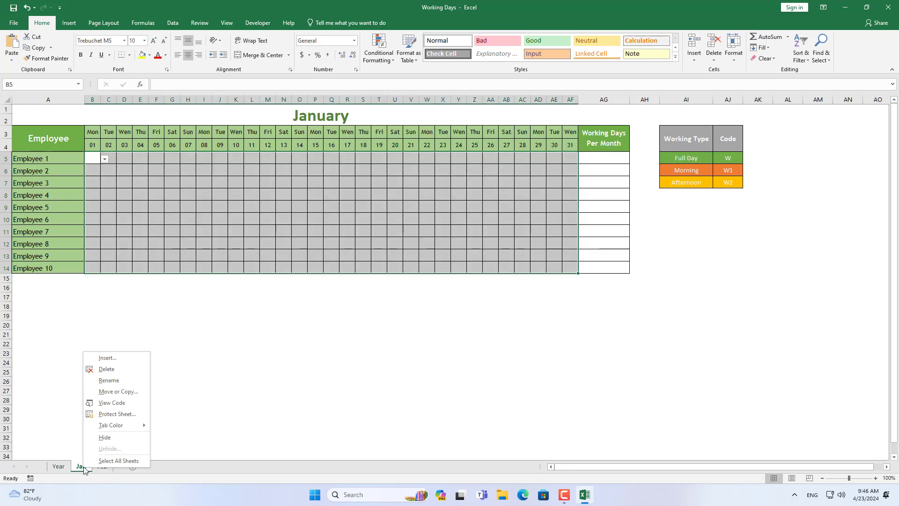
{"action": "left_click", "coordinate": [126, 393]}
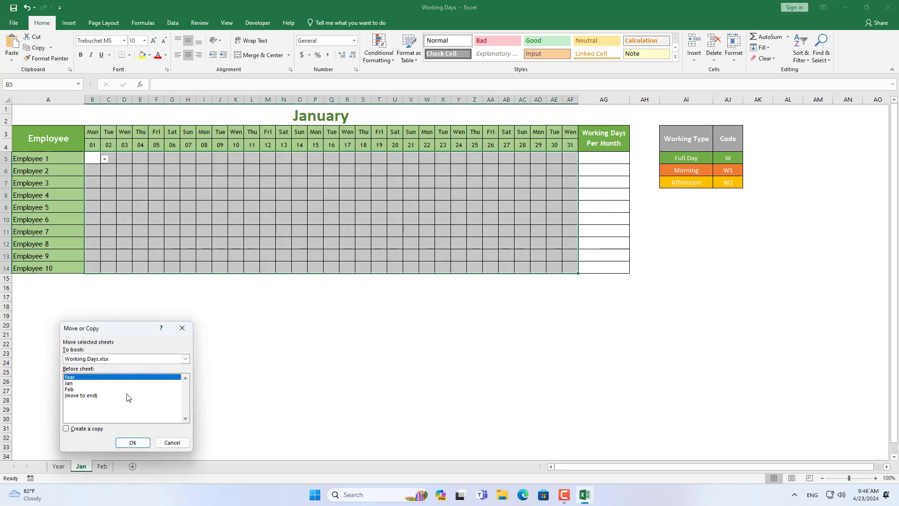
{"action": "left_click", "coordinate": [73, 384]}
{"action": "left_click", "coordinate": [91, 429]}
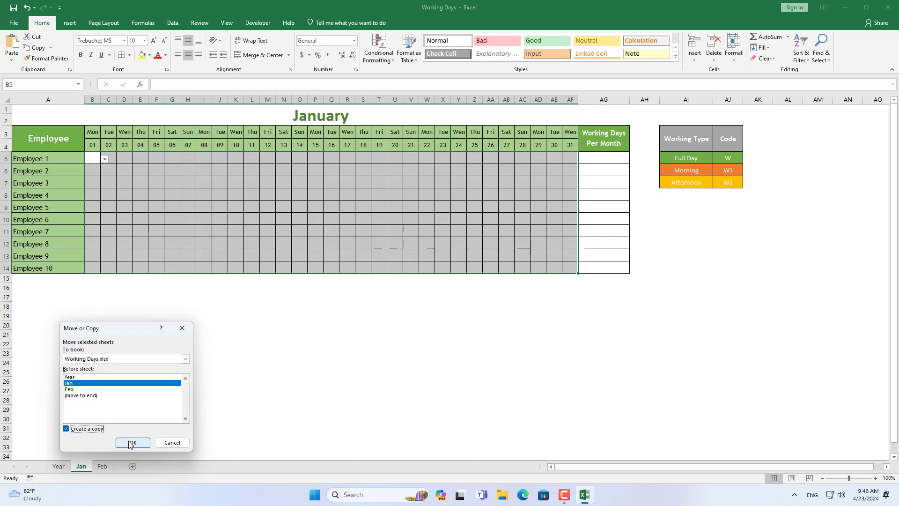
{"action": "left_click", "coordinate": [131, 442]}
Step: Rename the copied January sheet as Mar
{"action": "right_click", "coordinate": [94, 468]}
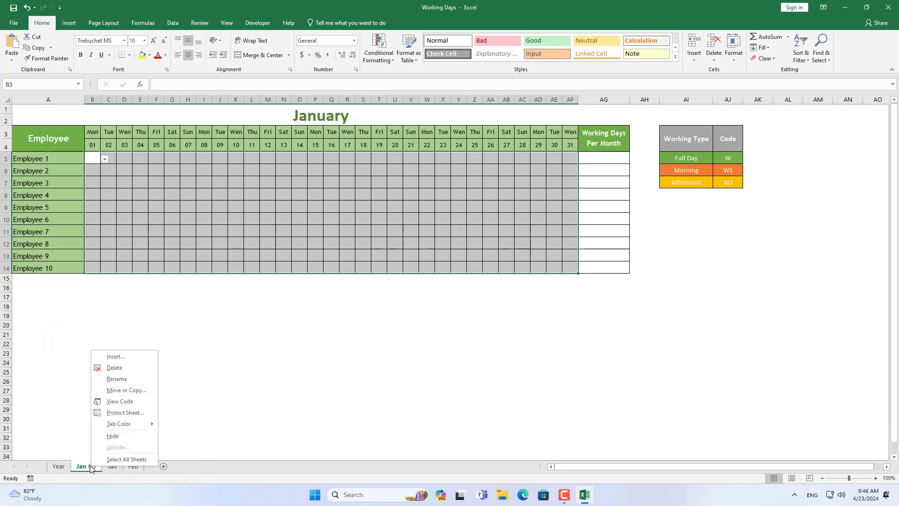
{"action": "left_click", "coordinate": [154, 381]}
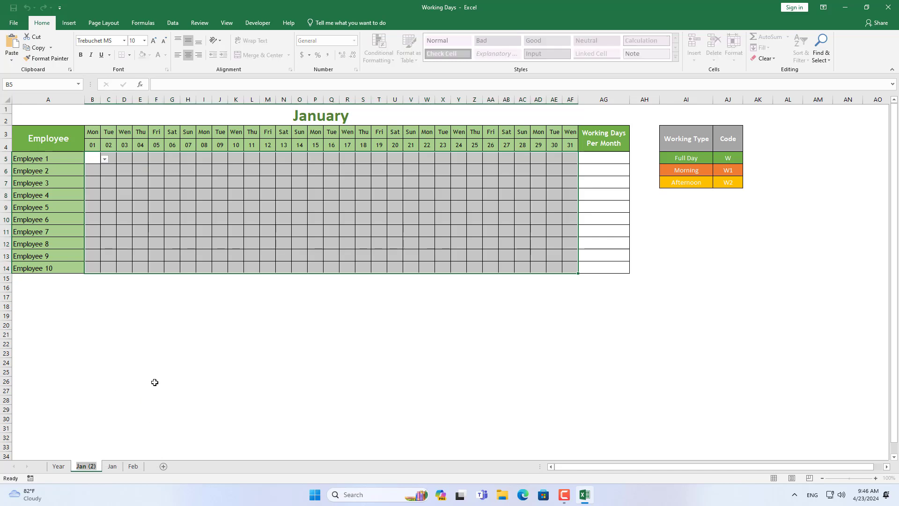
{"action": "type", "text": "Ma"}
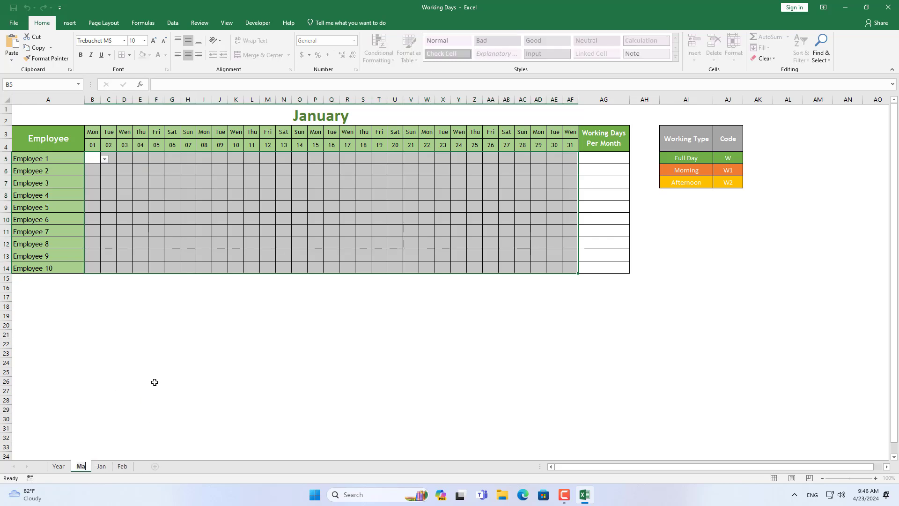
{"action": "type", "text": "r"}
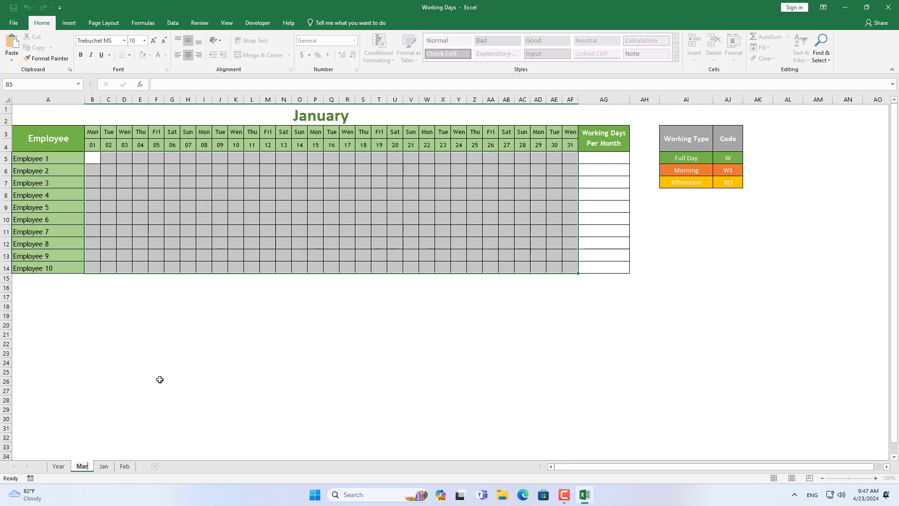
{"action": "left_click", "coordinate": [155, 382]}
Step: Change the merged title in A1 of the Mar sheet to March
{"action": "left_click", "coordinate": [335, 112]}
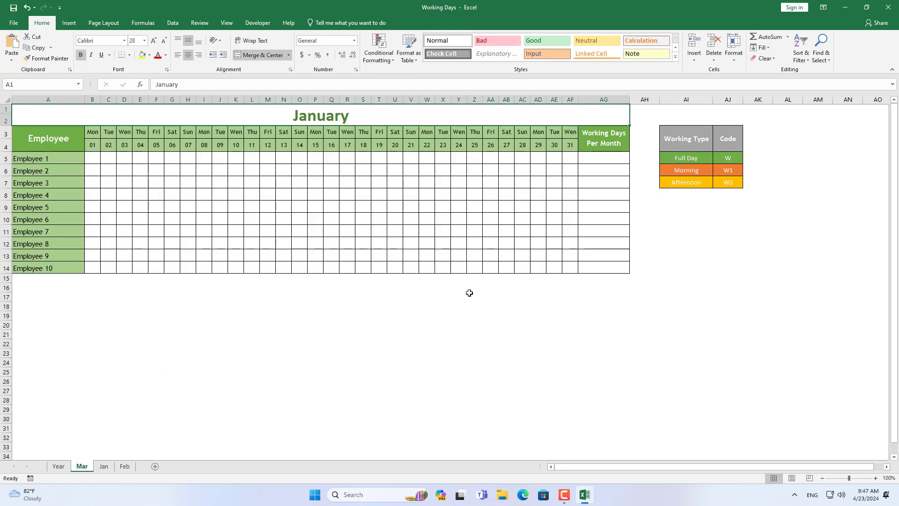
{"action": "type", "text": "March"}
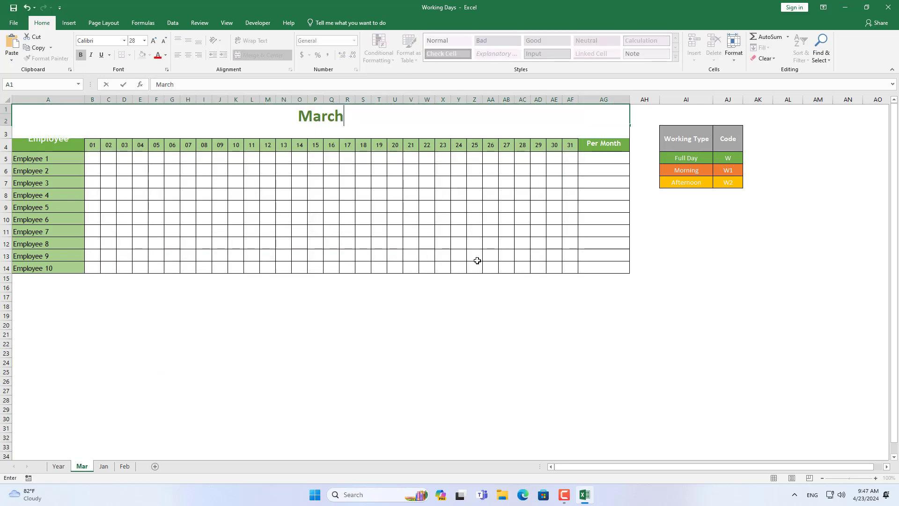
{"action": "key", "text": "Return"}
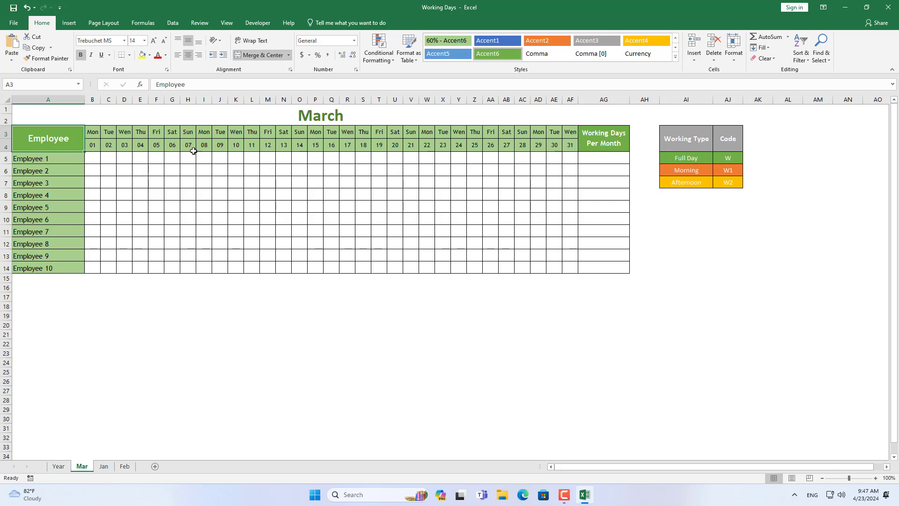
Step: Set the month argument of the B4 date formula on the Mar sheet to 3, giving =DATE(Year!$B$3,3,1)
{"action": "left_click", "coordinate": [95, 145]}
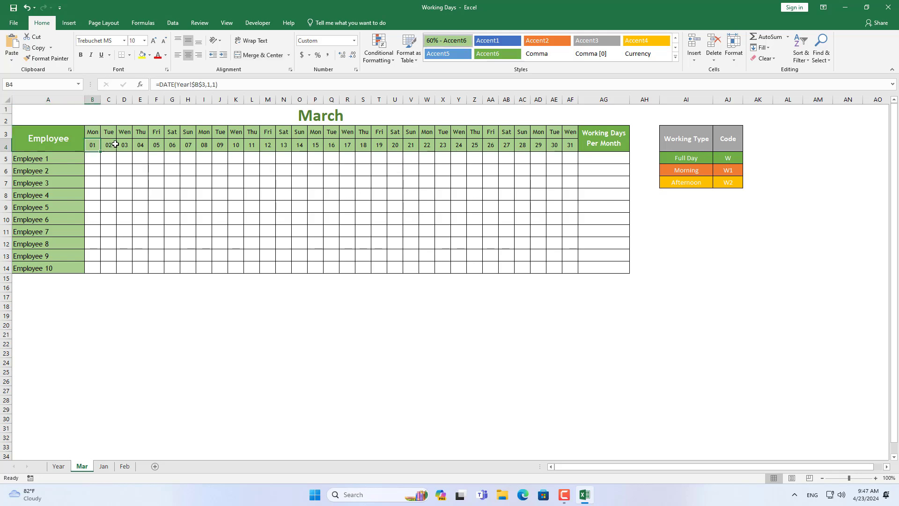
{"action": "left_click", "coordinate": [210, 85]}
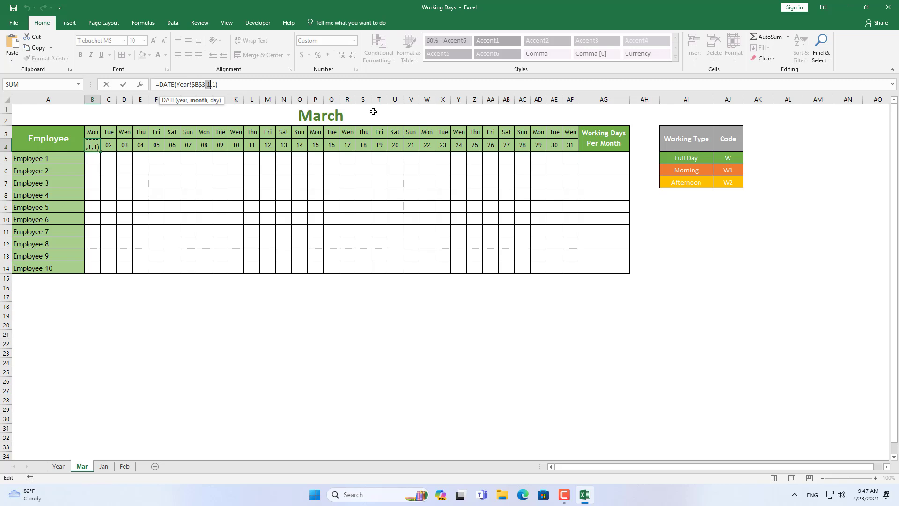
{"action": "key", "text": "Delete"}
{"action": "type", "text": "3"}
{"action": "key", "text": "Return"}
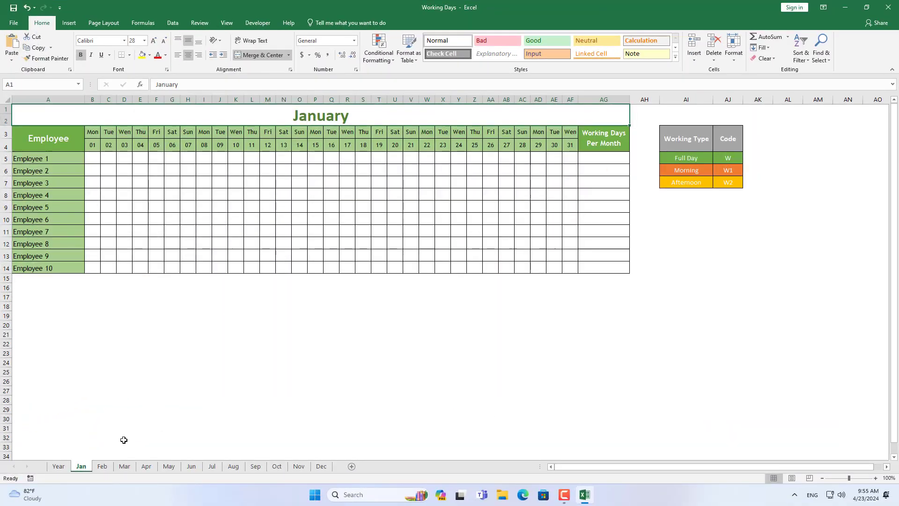
Step: Review the month sheets from Feb through Dec in order, checking each sheet's title and date headers
{"action": "left_click", "coordinate": [104, 467]}
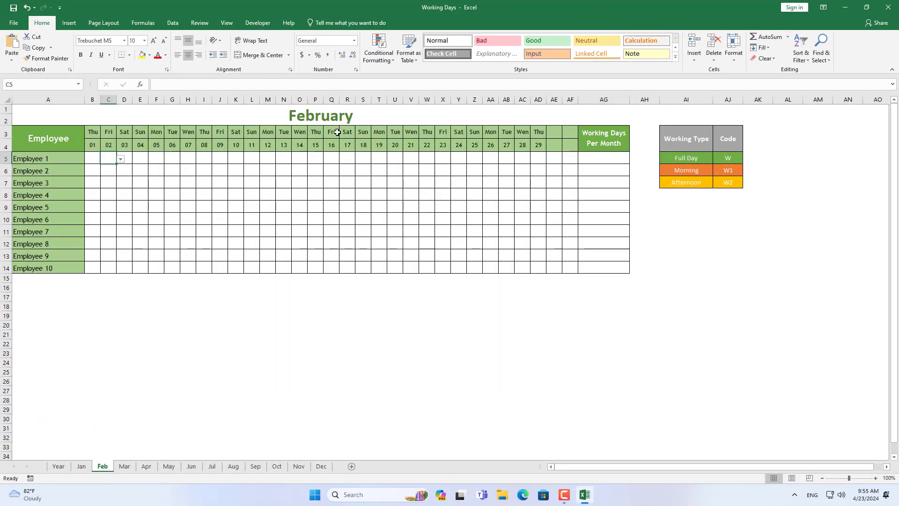
{"action": "left_click", "coordinate": [125, 466]}
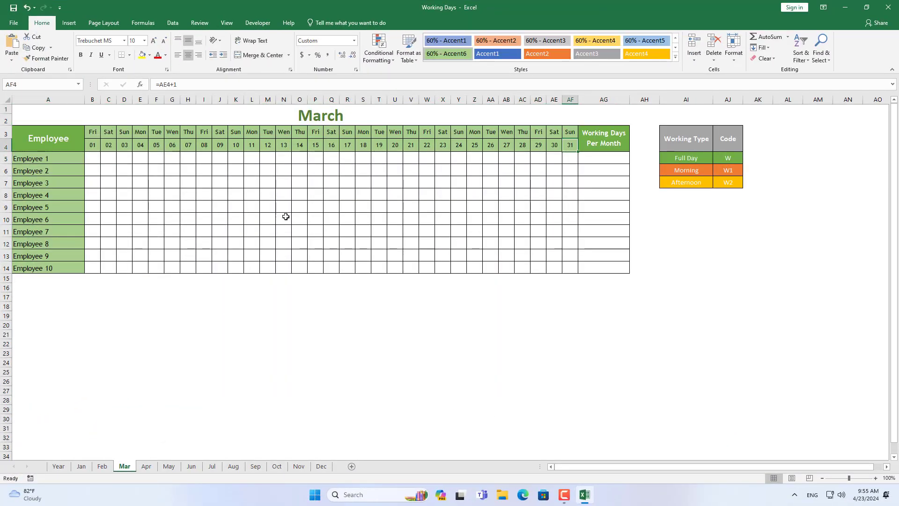
{"action": "left_click", "coordinate": [146, 466]}
{"action": "left_click", "coordinate": [169, 467]}
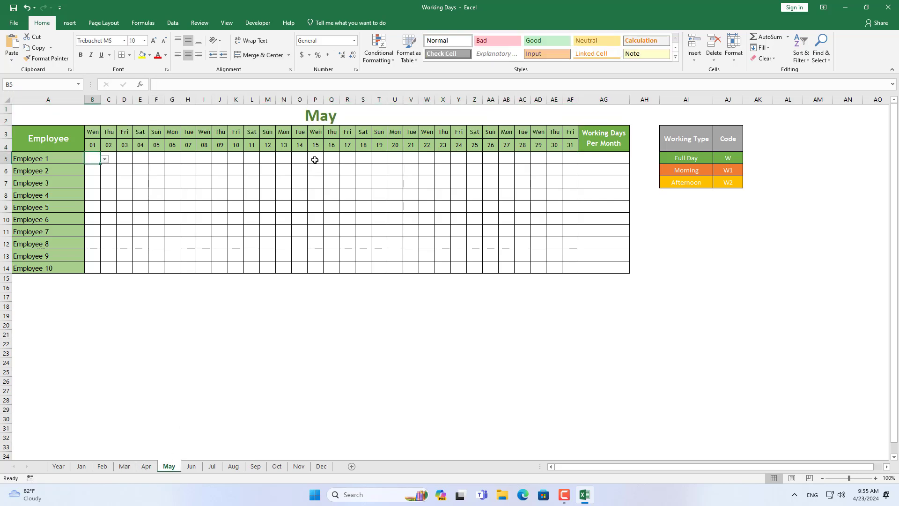
{"action": "left_click", "coordinate": [329, 118]}
{"action": "left_click", "coordinate": [191, 466]}
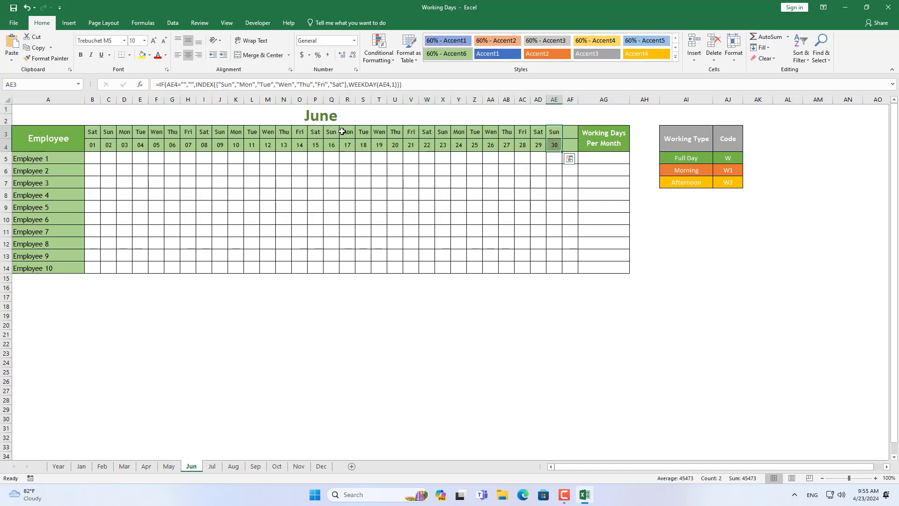
{"action": "left_click", "coordinate": [344, 115]}
{"action": "left_click", "coordinate": [211, 467]}
{"action": "left_click", "coordinate": [348, 115]}
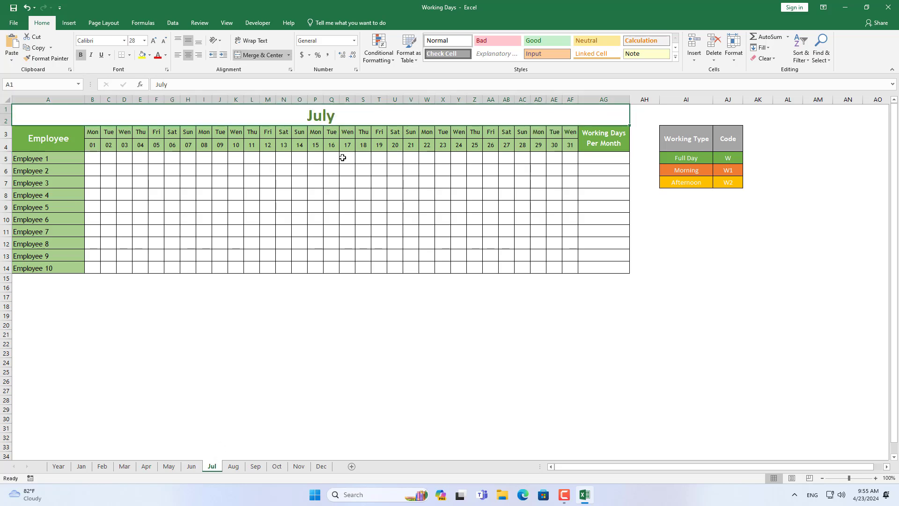
{"action": "left_click", "coordinate": [237, 466]}
{"action": "left_click", "coordinate": [378, 115]}
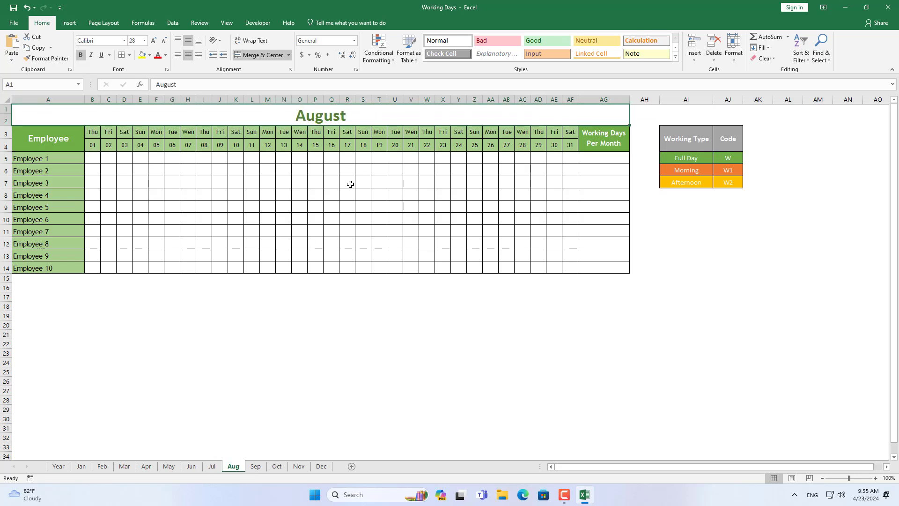
{"action": "left_click", "coordinate": [255, 466]}
{"action": "left_click", "coordinate": [373, 115]}
{"action": "left_click", "coordinate": [277, 466]}
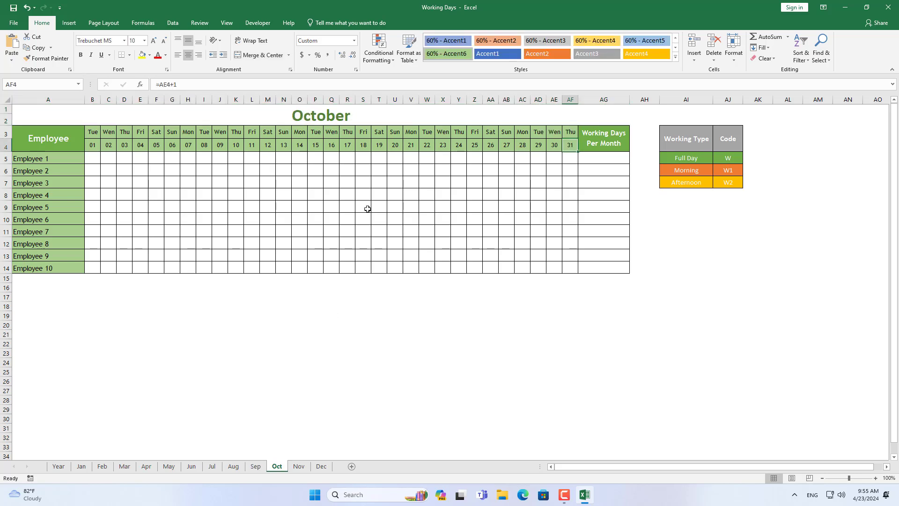
{"action": "left_click", "coordinate": [369, 108]}
{"action": "left_click", "coordinate": [298, 466]}
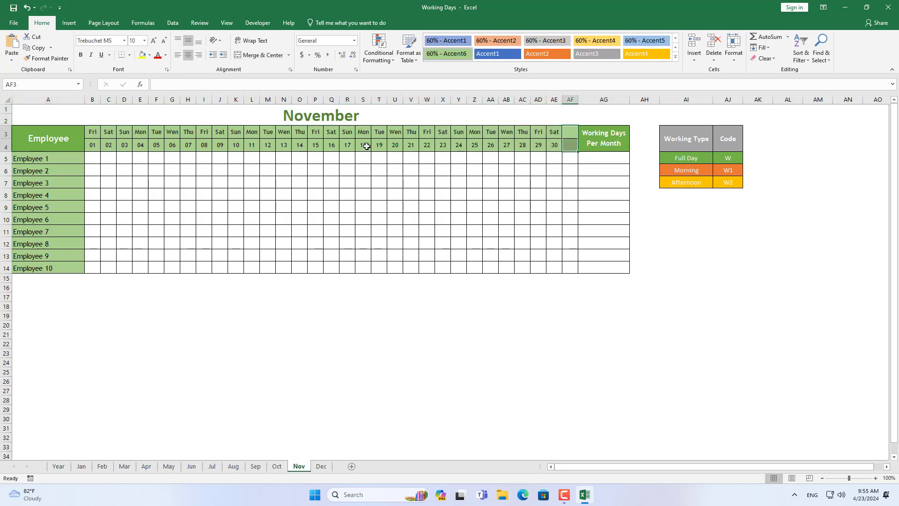
{"action": "left_click", "coordinate": [370, 120]}
{"action": "left_click", "coordinate": [320, 466]}
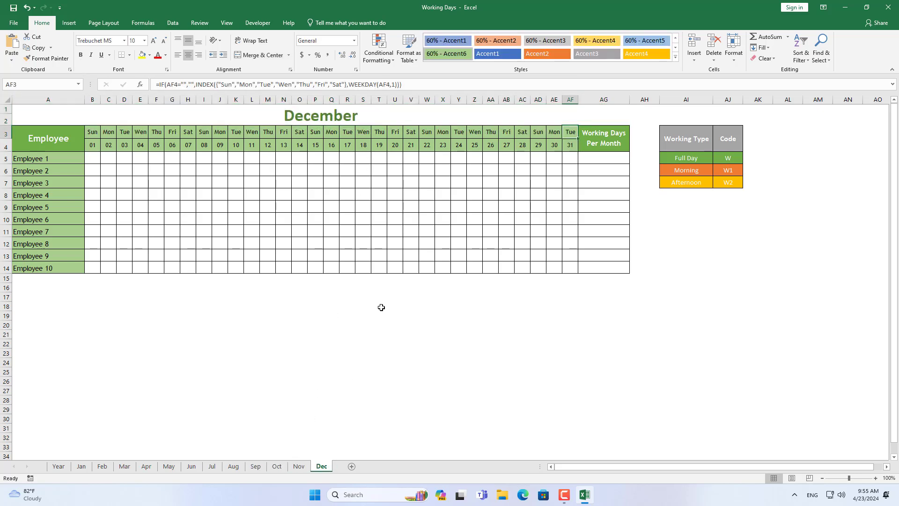
{"action": "left_click", "coordinate": [404, 119]}
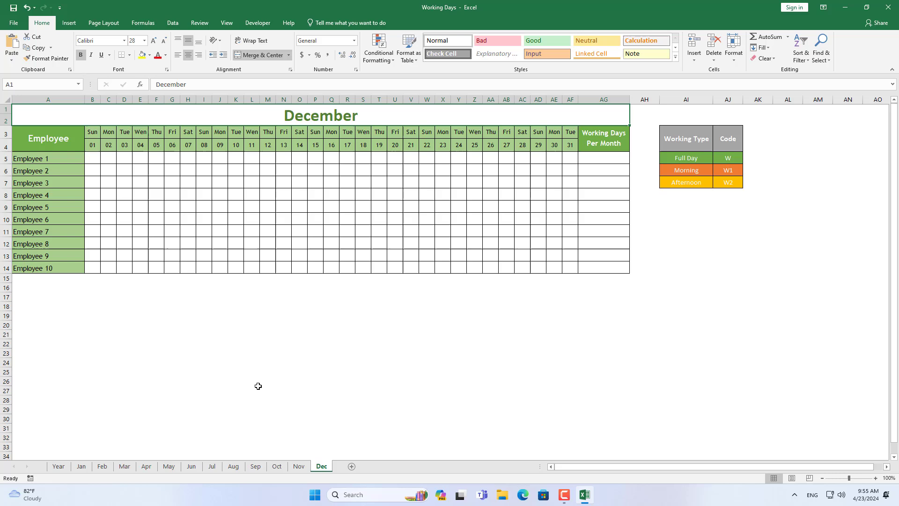
Step: Enter code W for Employee 1 on December 01 and fill it down through Employee 10
{"action": "left_click", "coordinate": [93, 158]}
{"action": "left_click", "coordinate": [105, 159]}
{"action": "left_click", "coordinate": [98, 168]}
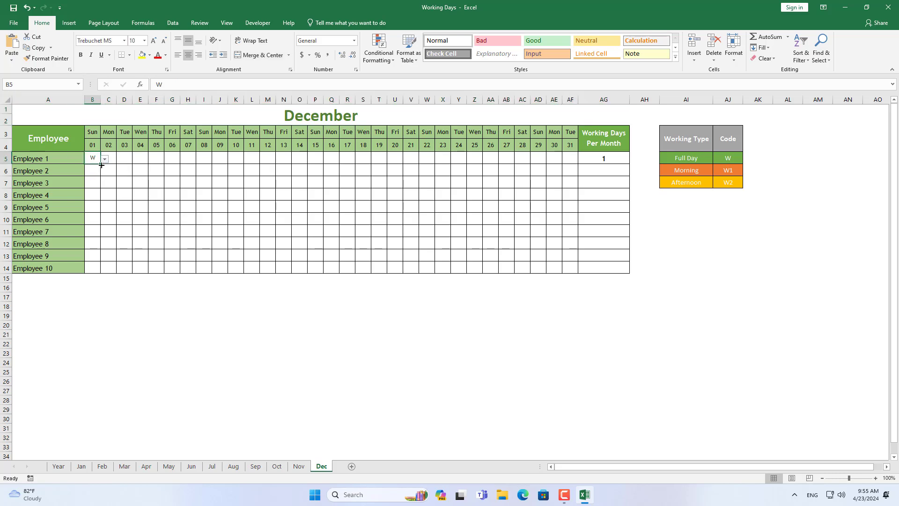
{"action": "left_click_drag", "start_coordinate": [100, 165], "coordinate": [100, 274]}
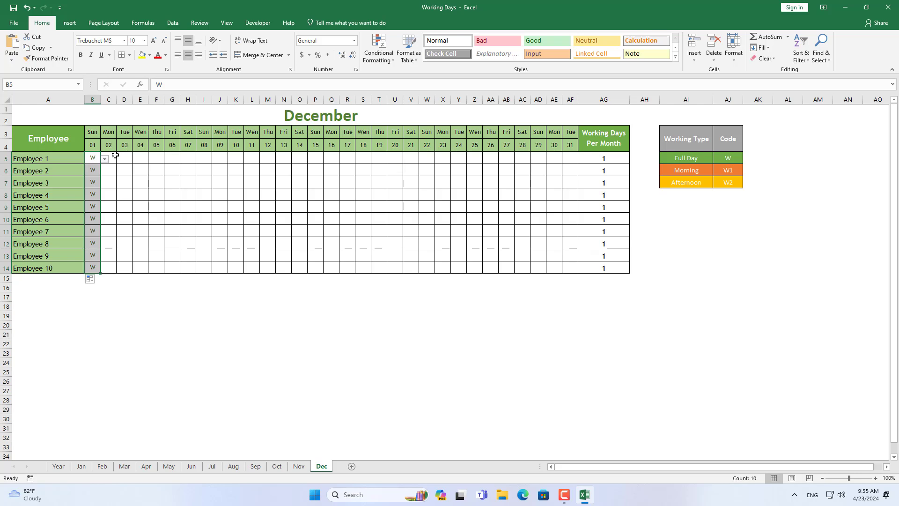
Step: Enter code W for Employee 1 on December 02 and fill it down through Employee 10
{"action": "left_click", "coordinate": [115, 157]}
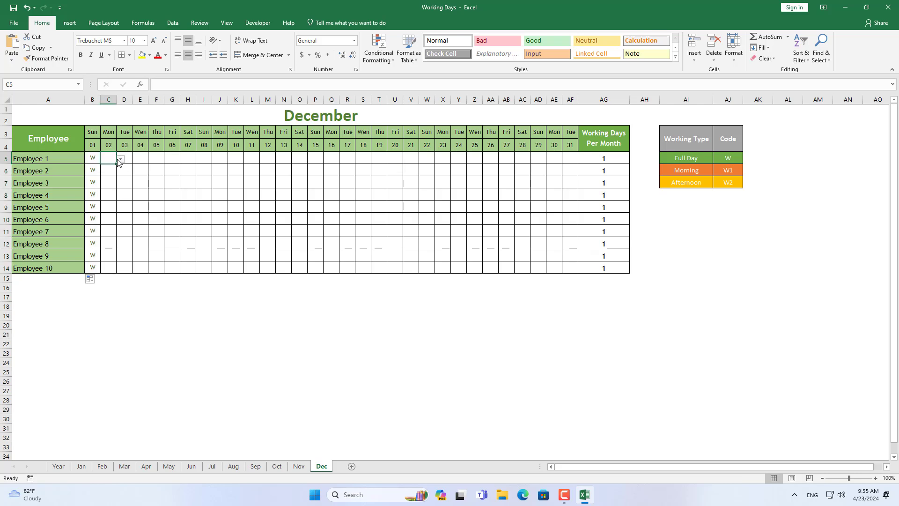
{"action": "left_click", "coordinate": [120, 159]}
{"action": "left_click", "coordinate": [115, 166]}
{"action": "left_click_drag", "start_coordinate": [116, 164], "coordinate": [114, 268]}
Step: Change the December 02 codes to W1 for Employee 3 and W2 for Employee 7, and check the Working Days Per Month totals
{"action": "left_click_drag", "start_coordinate": [114, 195], "coordinate": [113, 182]}
{"action": "left_click", "coordinate": [113, 181]}
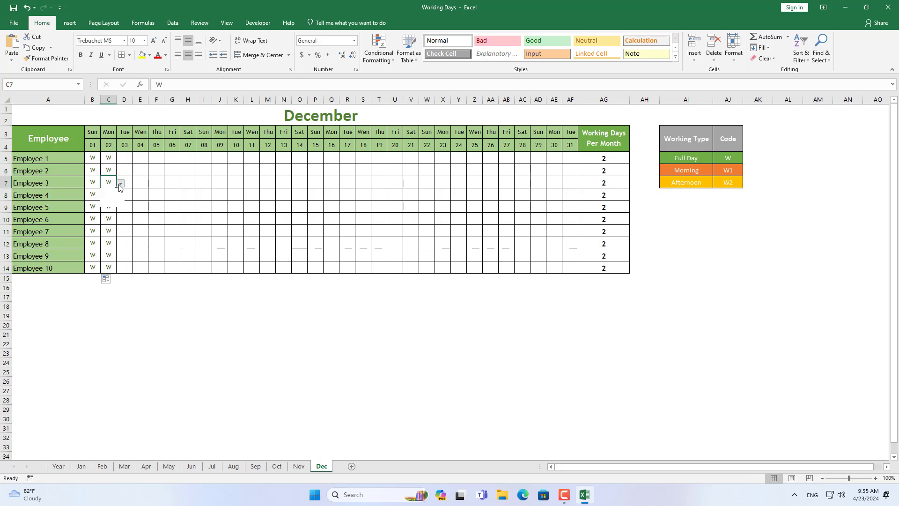
{"action": "left_click", "coordinate": [120, 183]}
{"action": "left_click", "coordinate": [110, 198]}
{"action": "left_click", "coordinate": [112, 231]}
{"action": "left_click", "coordinate": [120, 232]}
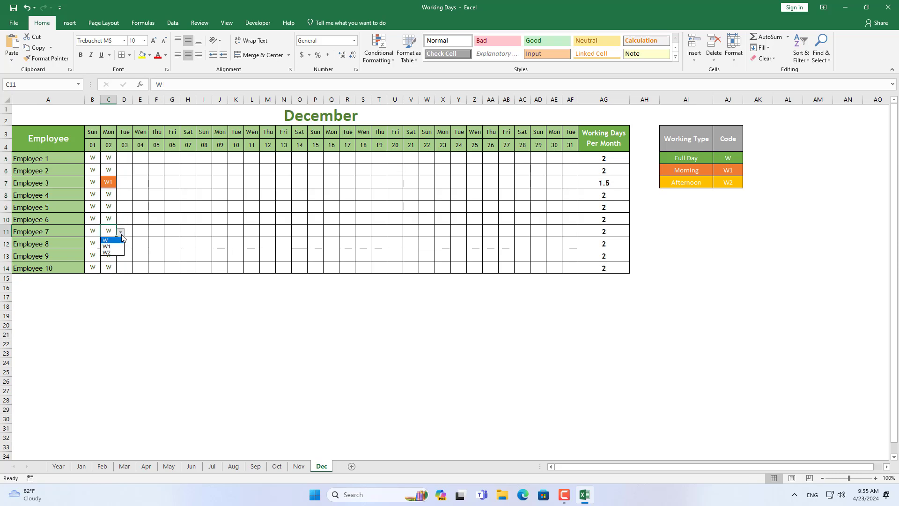
{"action": "left_click", "coordinate": [111, 255]}
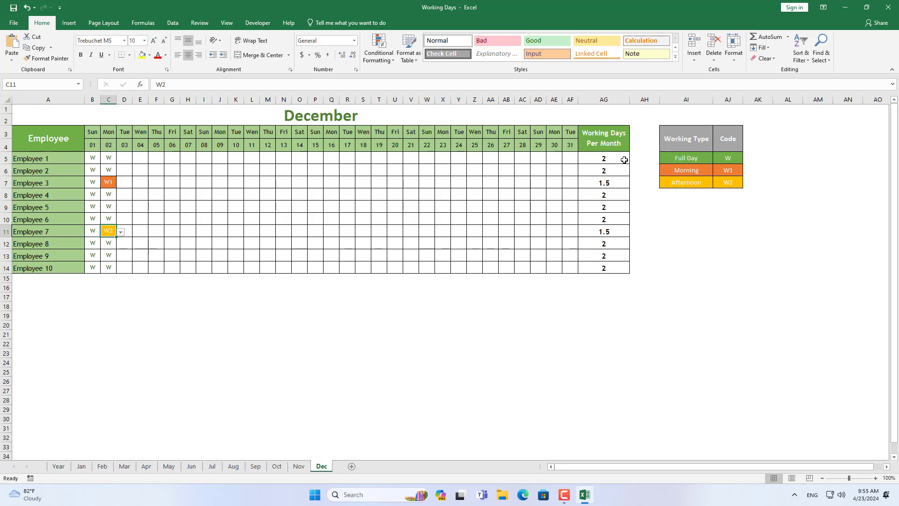
{"action": "left_click_drag", "start_coordinate": [624, 160], "coordinate": [606, 263]}
{"action": "left_click", "coordinate": [331, 200]}
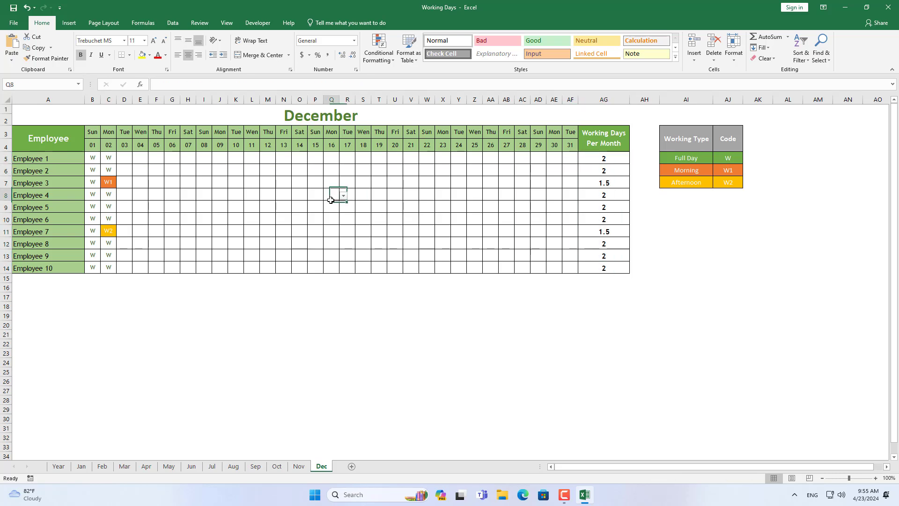